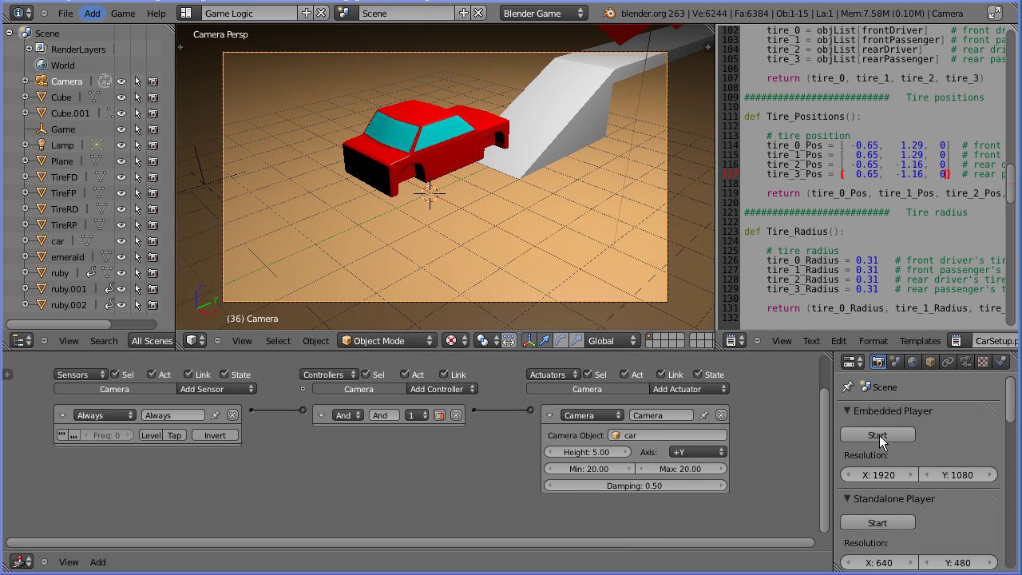
- Briefly play the current game, stop it, and reload a new blank start-up file
{"action": "left_click", "coordinate": [880, 436]}
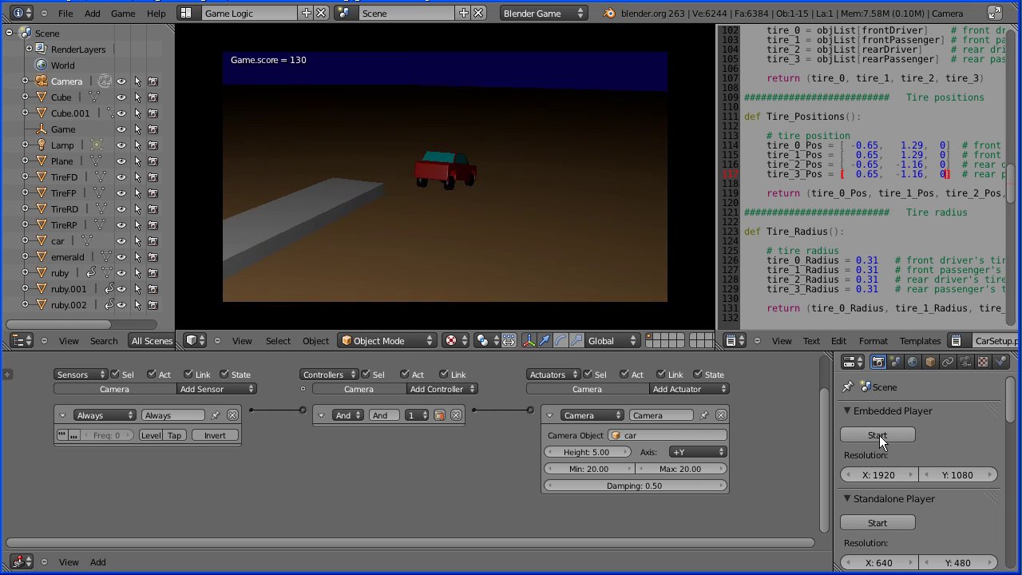
{"action": "key", "text": "Escape"}
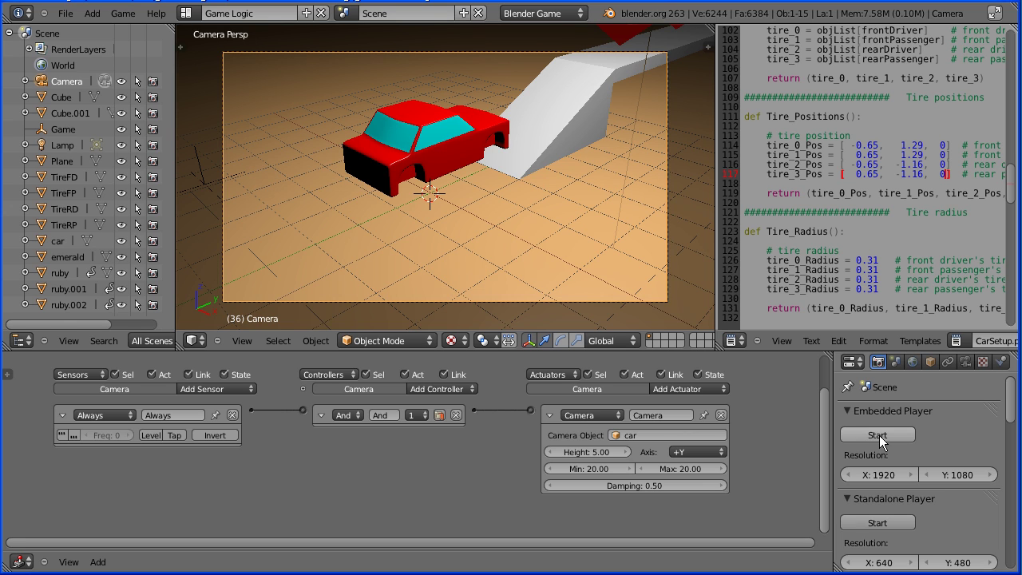
{"action": "left_click", "coordinate": [65, 13]}
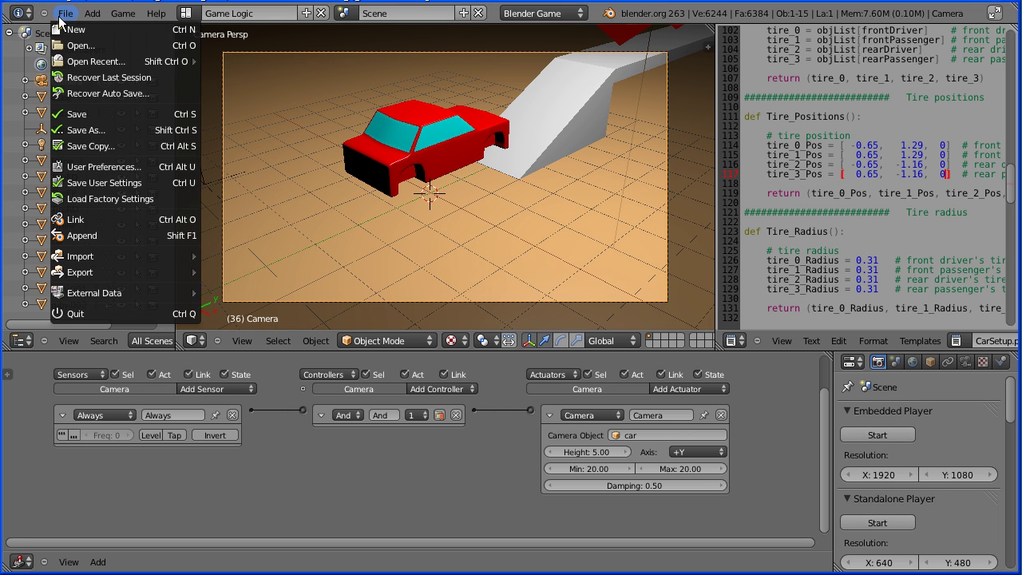
{"action": "left_click", "coordinate": [63, 31]}
{"action": "left_click", "coordinate": [67, 43]}
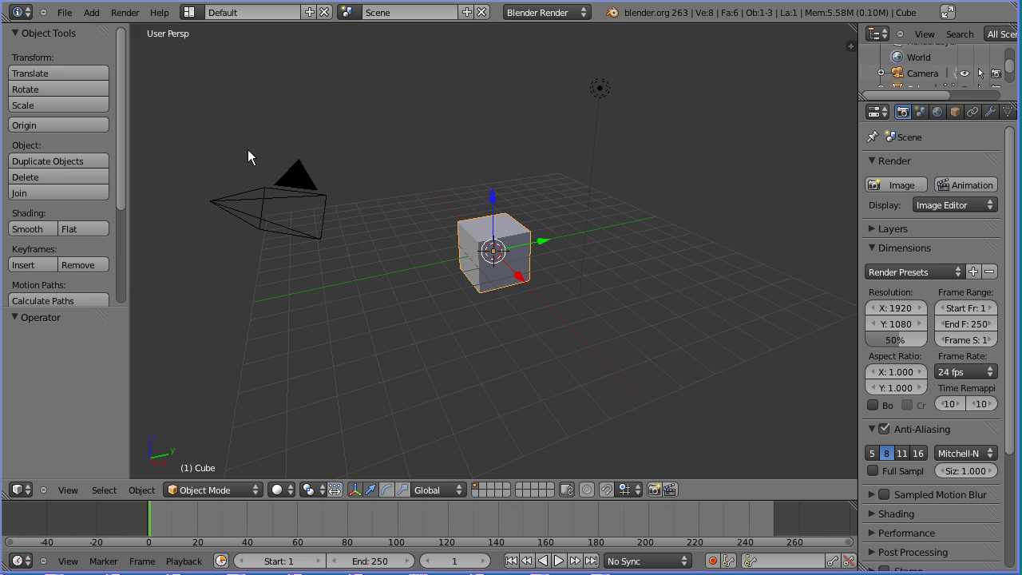
- Open the recent project myCar2Tut5.blend
{"action": "left_click", "coordinate": [64, 13]}
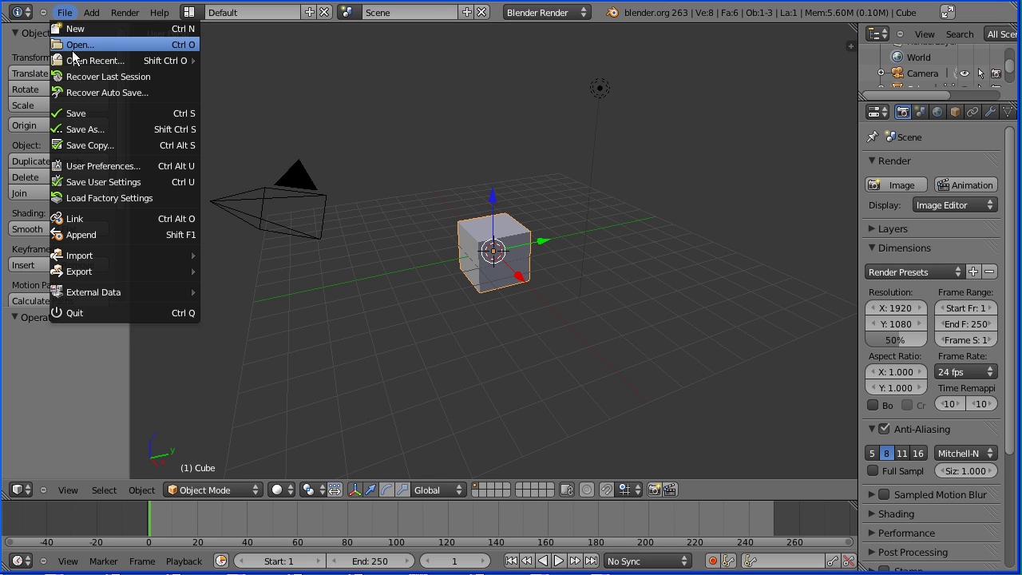
{"action": "mouse_move", "coordinate": [142, 62]}
{"action": "left_click", "coordinate": [300, 62]}
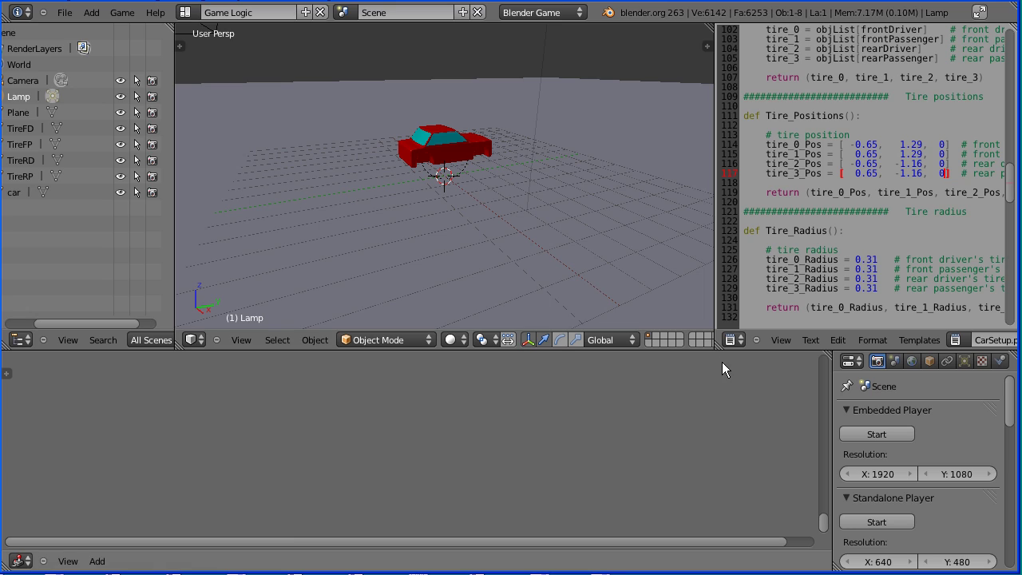
- Test-drive the car in the game engine with the arrow keys, then end the game
{"action": "left_click", "coordinate": [901, 435]}
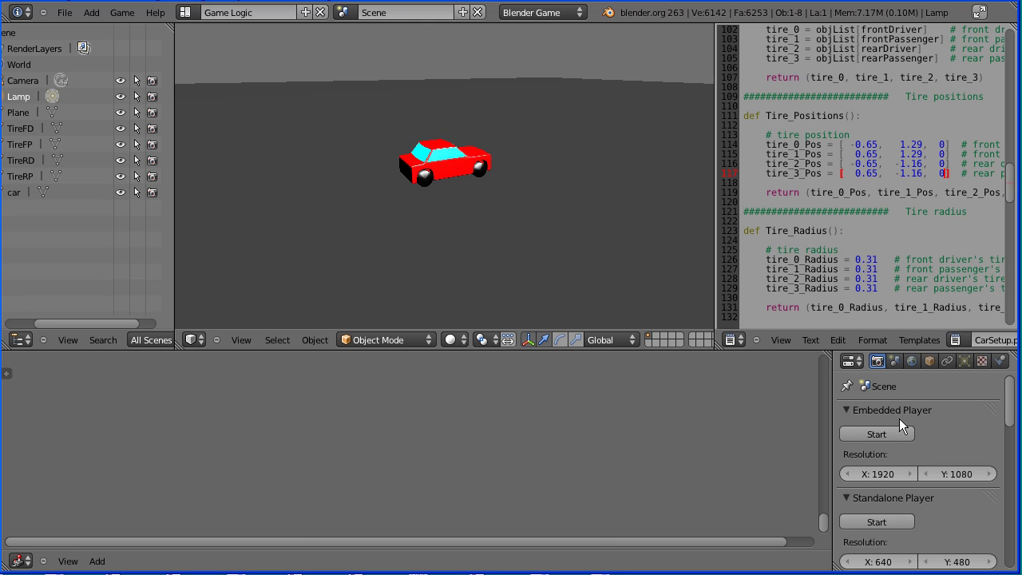
{"action": "key", "text": "Up"}
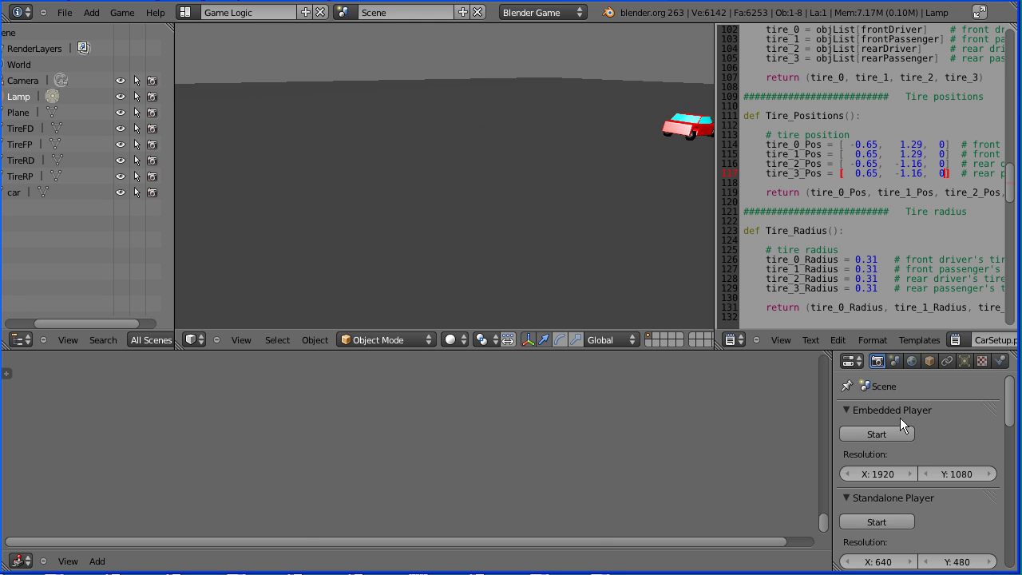
{"action": "key", "text": "Left"}
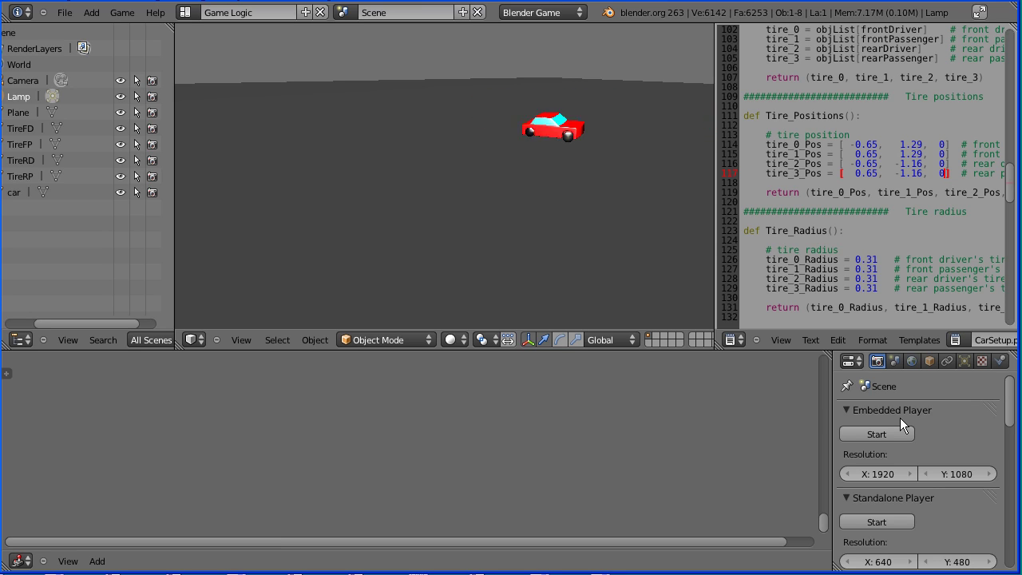
{"action": "key", "text": "Left"}
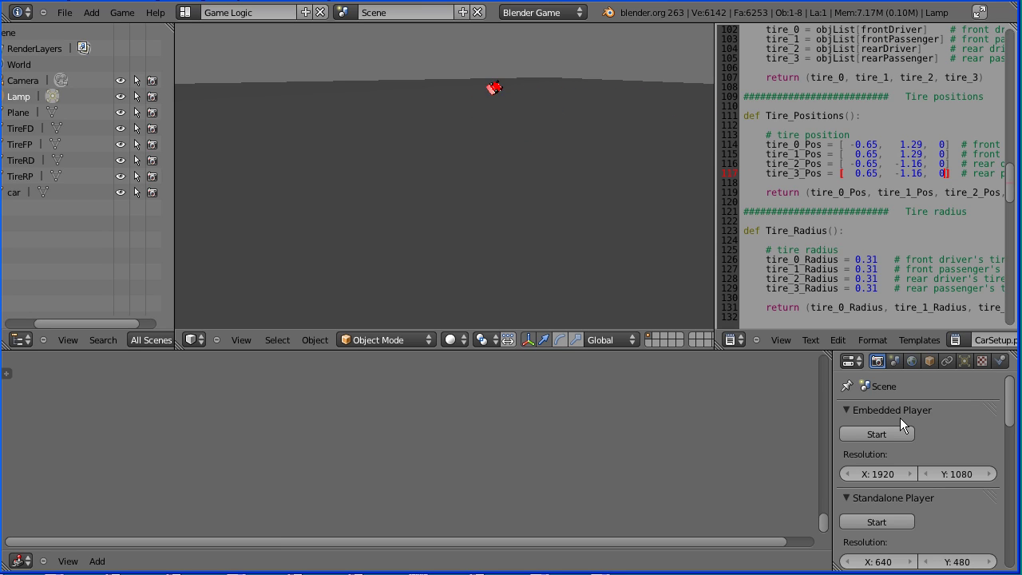
{"action": "key", "text": "Escape"}
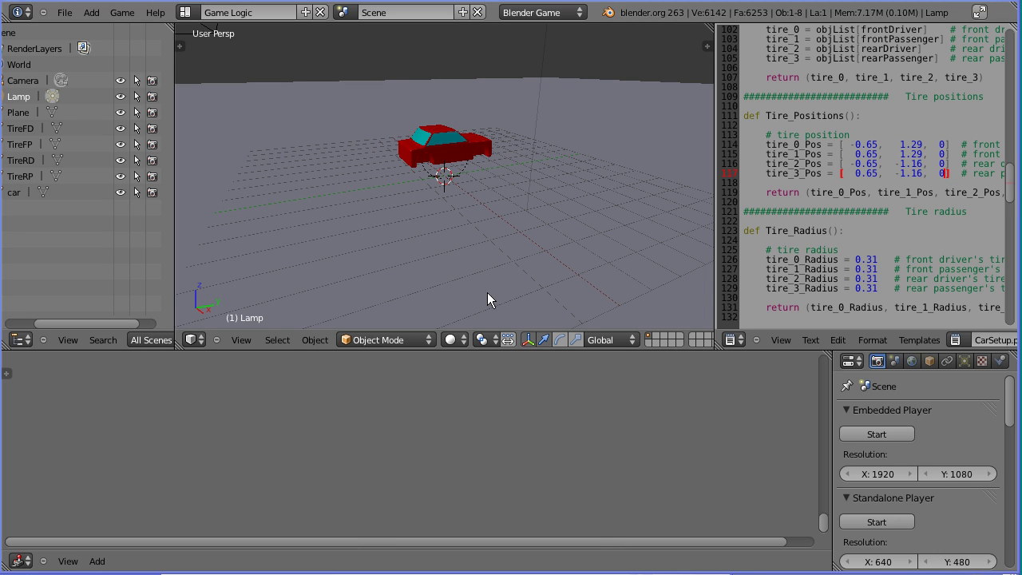
- Select the Camera object in the Outliner and add a Camera actuator in its logic bricks
{"action": "left_click_drag", "start_coordinate": [121, 327], "coordinate": [87, 327]}
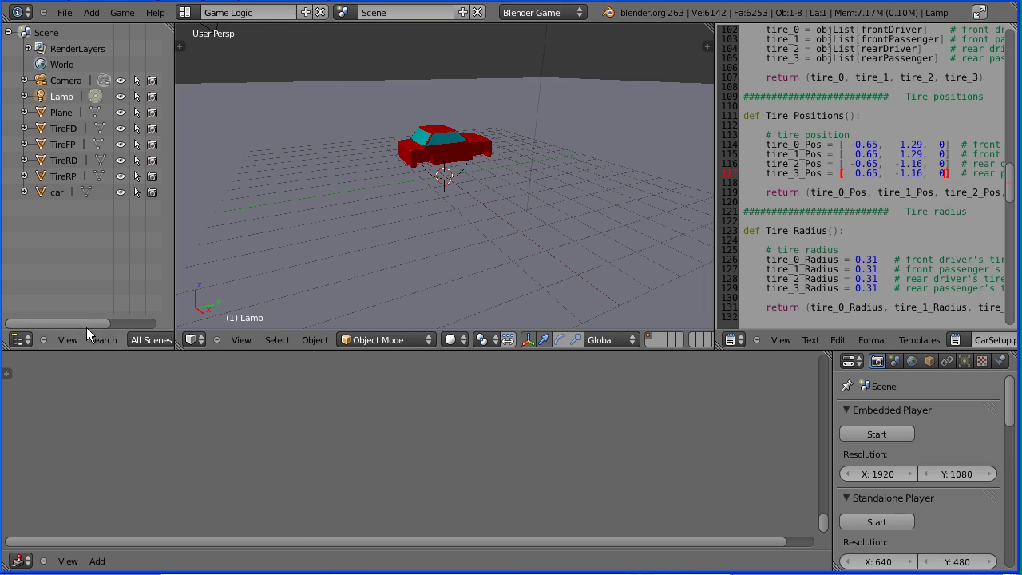
{"action": "left_click", "coordinate": [71, 79]}
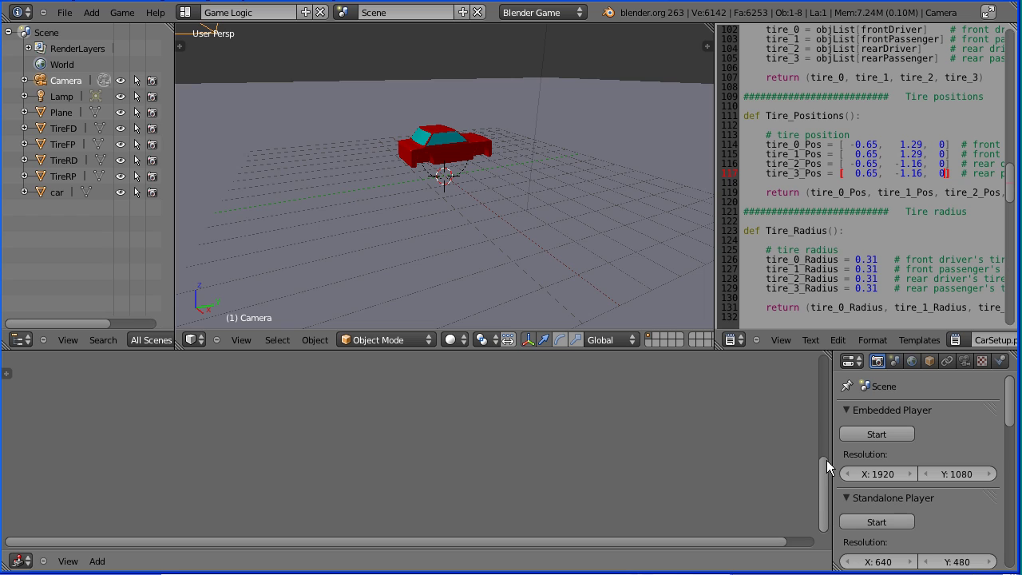
{"action": "left_click_drag", "start_coordinate": [826, 460], "coordinate": [822, 399]}
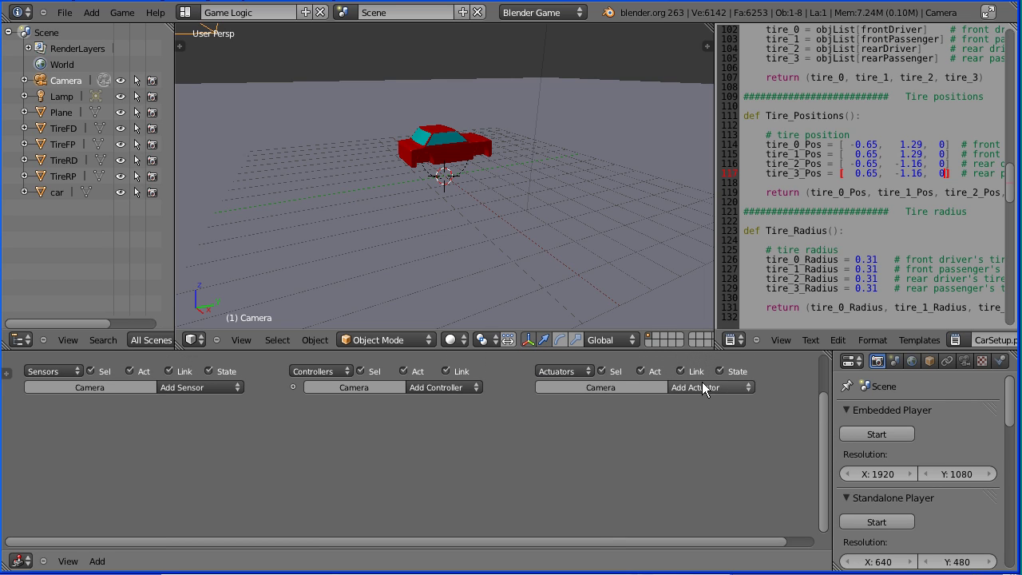
{"action": "left_click", "coordinate": [725, 385]}
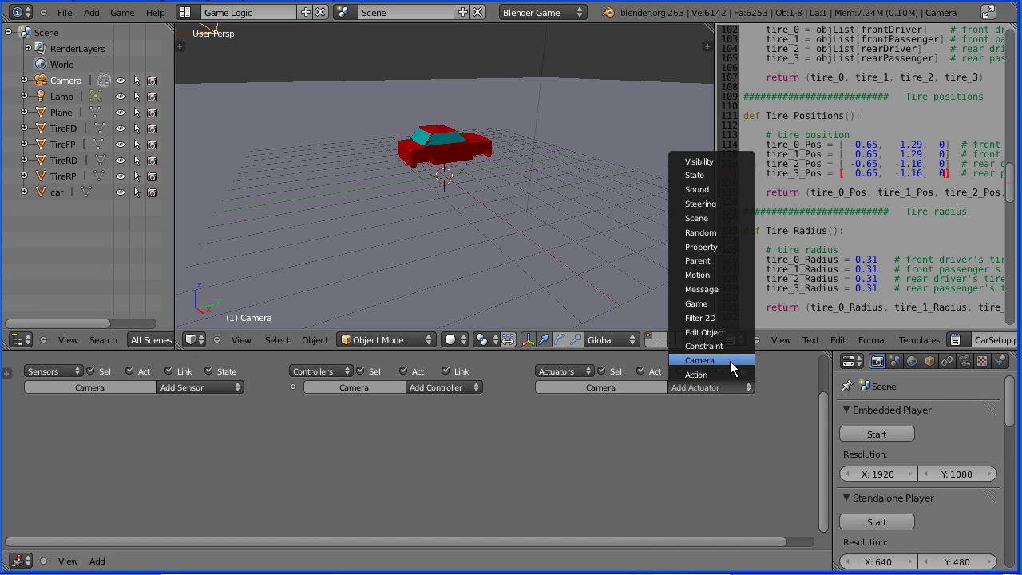
{"action": "left_click", "coordinate": [735, 360]}
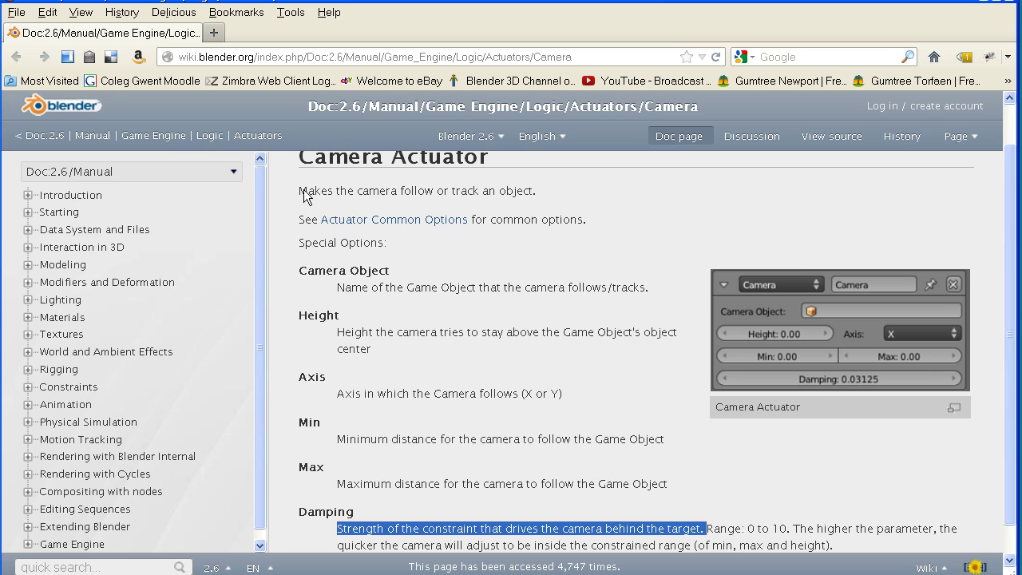
- Review the manual's Camera Object, Height, Min, Max and Damping descriptions, then return to Blender
{"action": "left_click_drag", "start_coordinate": [299, 190], "coordinate": [532, 196]}
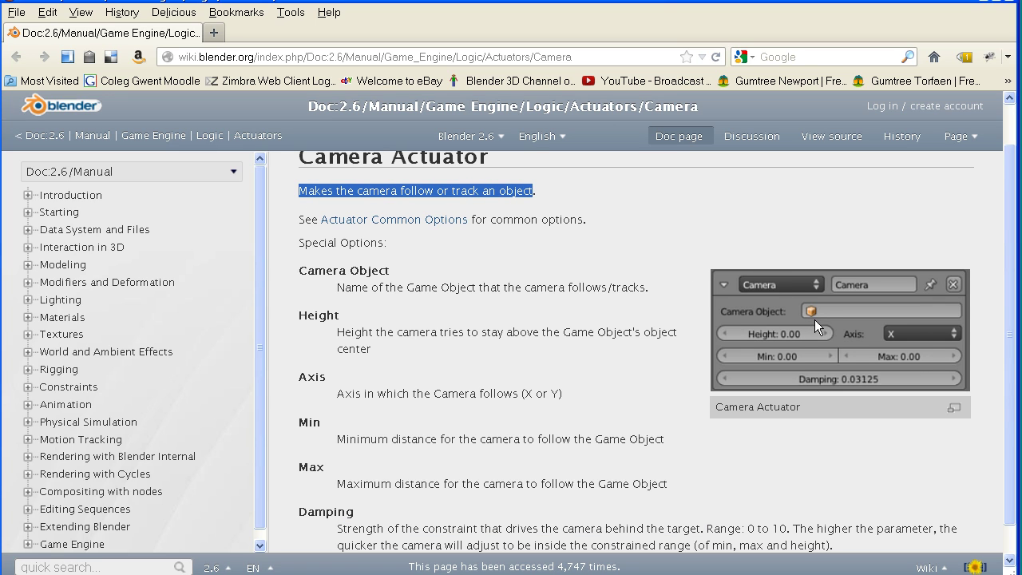
{"action": "left_click_drag", "start_coordinate": [362, 289], "coordinate": [475, 289]}
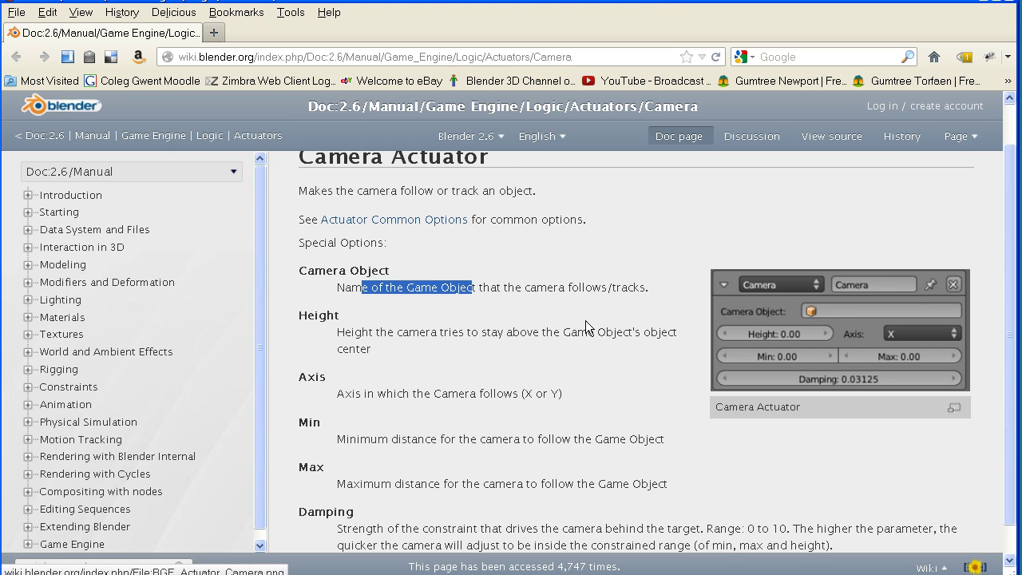
{"action": "left_click_drag", "start_coordinate": [337, 339], "coordinate": [580, 342]}
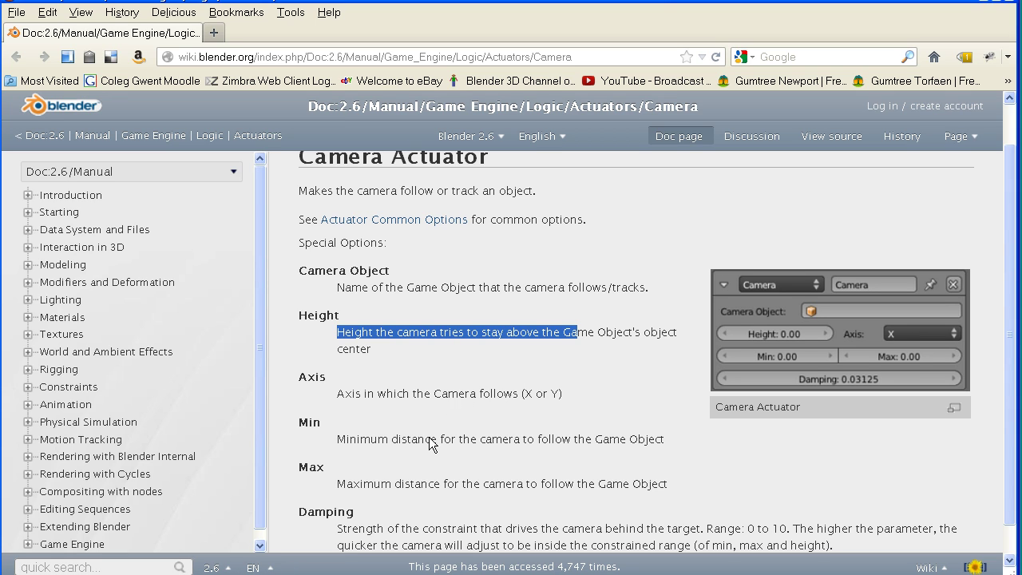
{"action": "left_click_drag", "start_coordinate": [371, 444], "coordinate": [460, 485]}
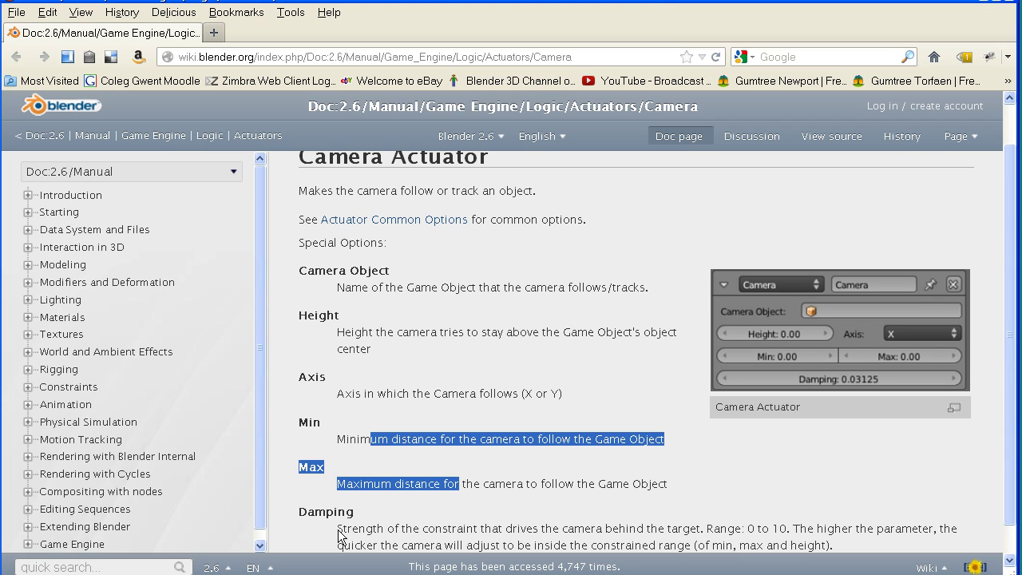
{"action": "left_click_drag", "start_coordinate": [337, 530], "coordinate": [701, 531]}
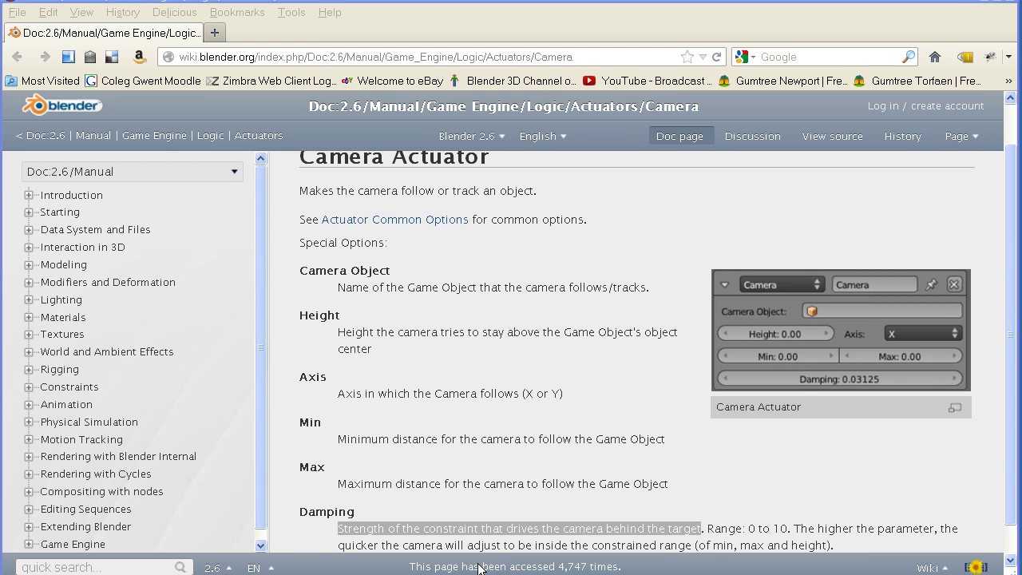
{"action": "key", "text": "alt+Tab"}
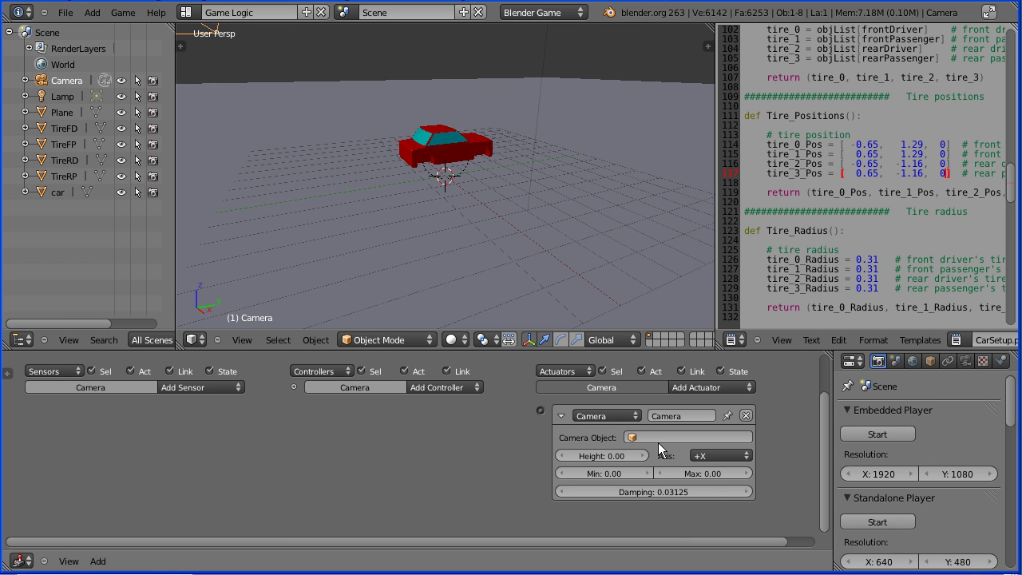
- Make the Camera actuator follow the car along +Y at height 5
{"action": "left_click", "coordinate": [660, 438]}
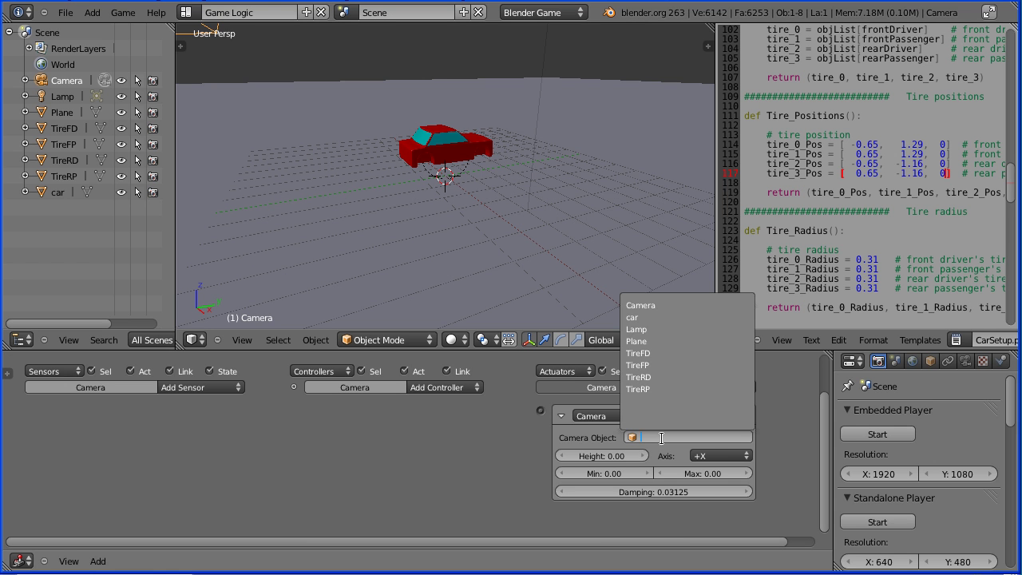
{"action": "left_click", "coordinate": [734, 317]}
{"action": "left_click", "coordinate": [599, 454]}
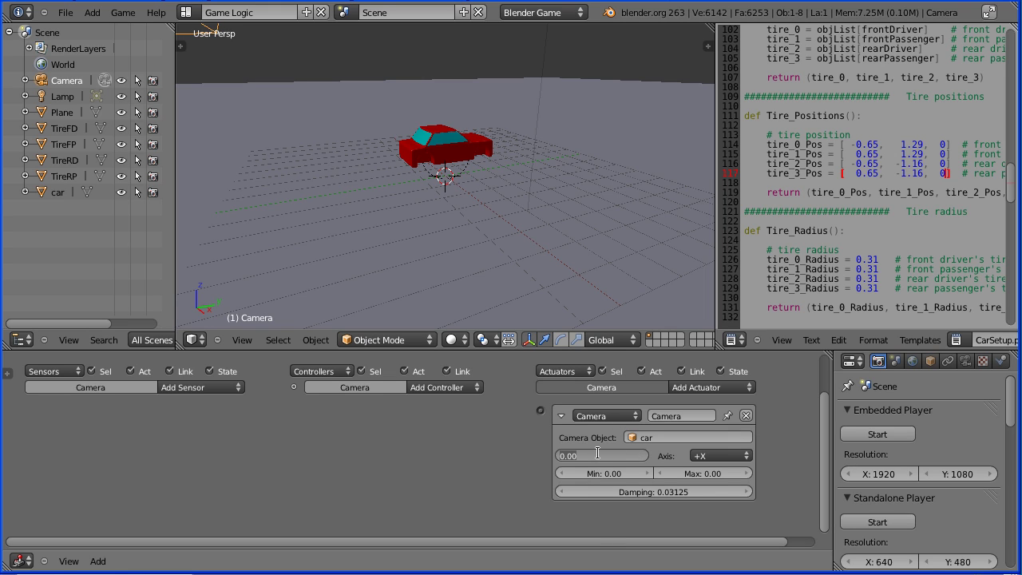
{"action": "type", "text": "5"}
{"action": "key", "text": "Return"}
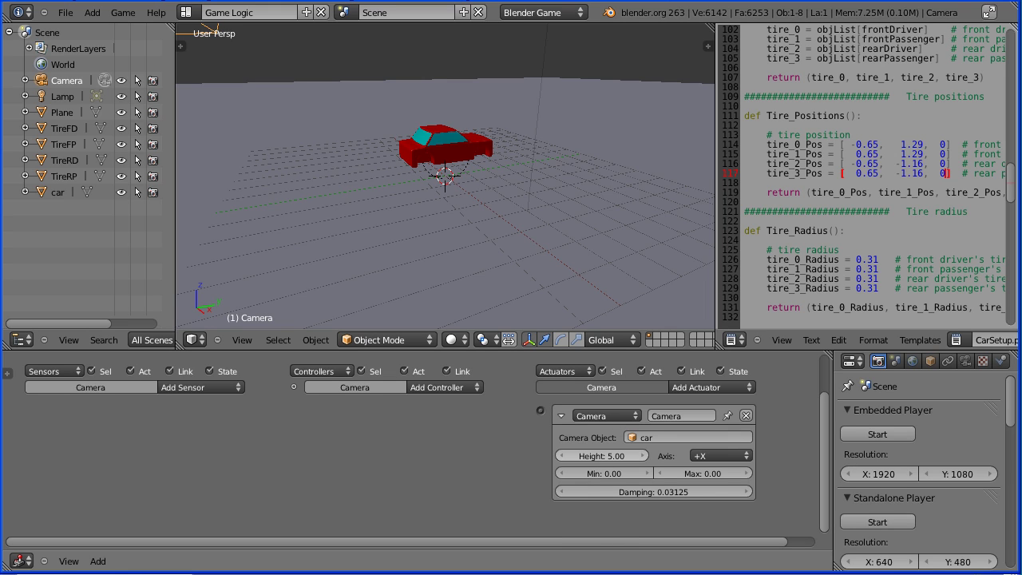
{"action": "left_click", "coordinate": [706, 454]}
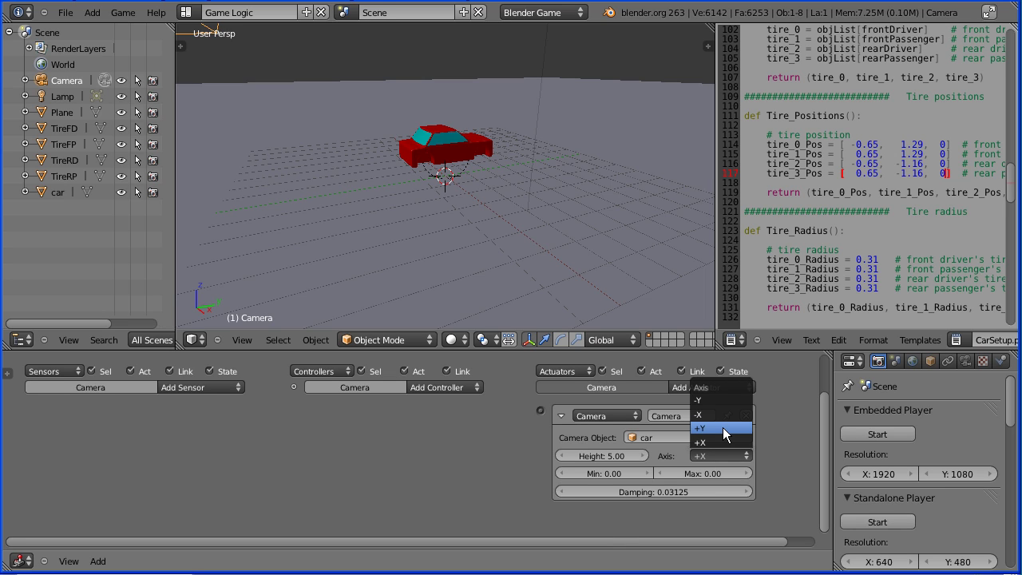
{"action": "left_click", "coordinate": [723, 427]}
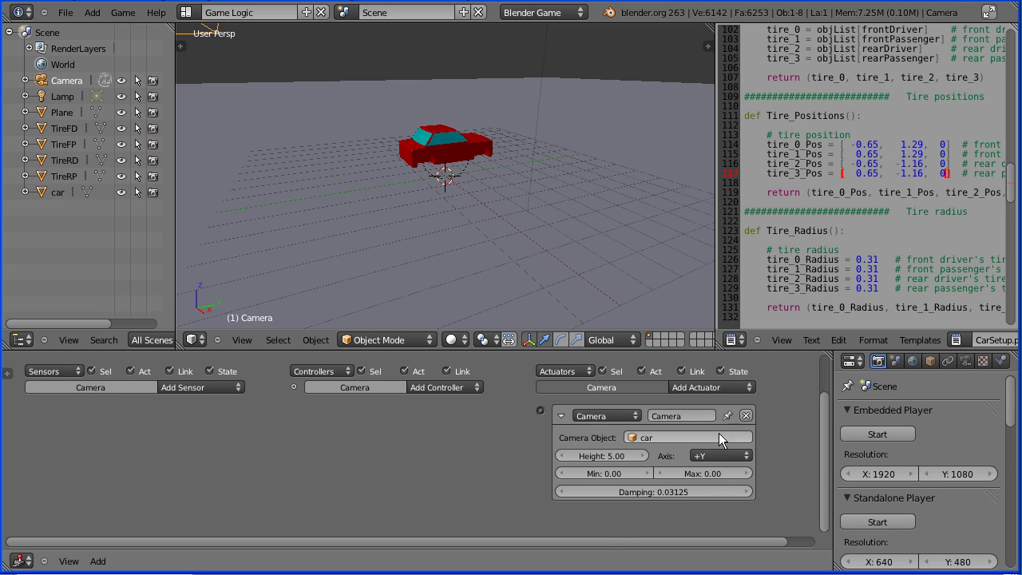
- Set the follow Min and Max distances to 20 and Damping to 0.50
{"action": "left_click", "coordinate": [610, 473]}
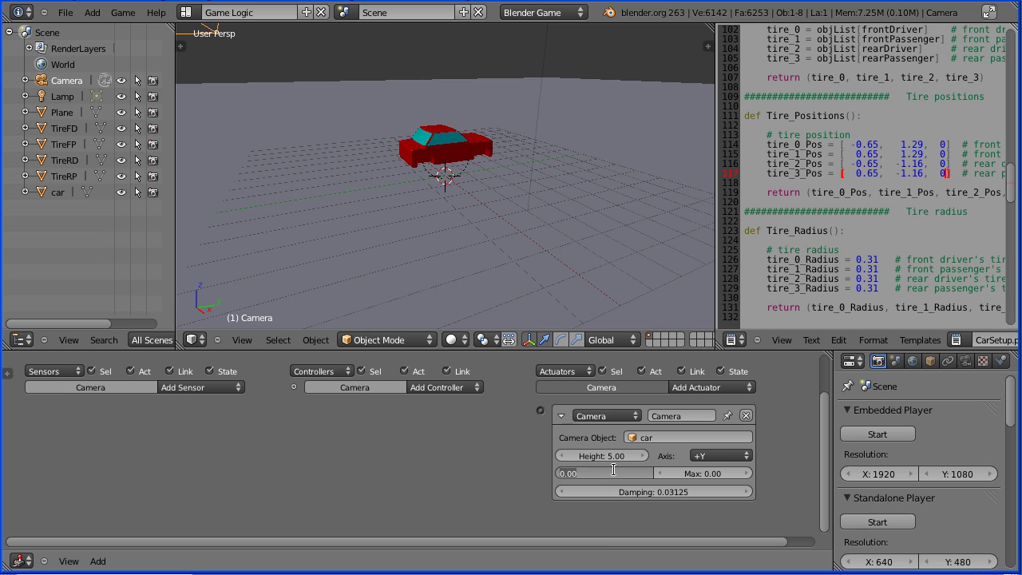
{"action": "type", "text": "20"}
{"action": "left_click", "coordinate": [714, 474]}
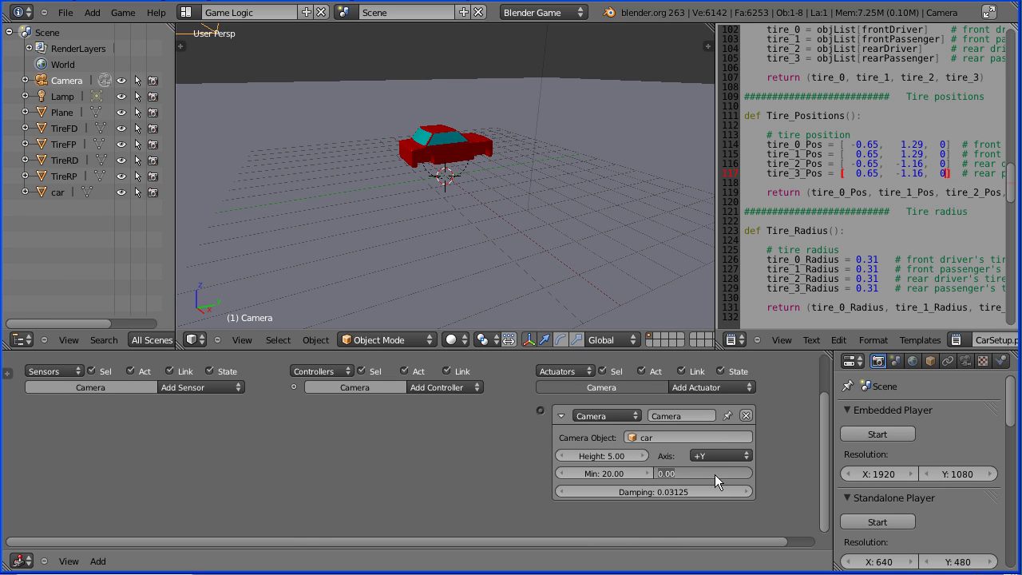
{"action": "key", "text": "Return"}
{"action": "left_click", "coordinate": [671, 491]}
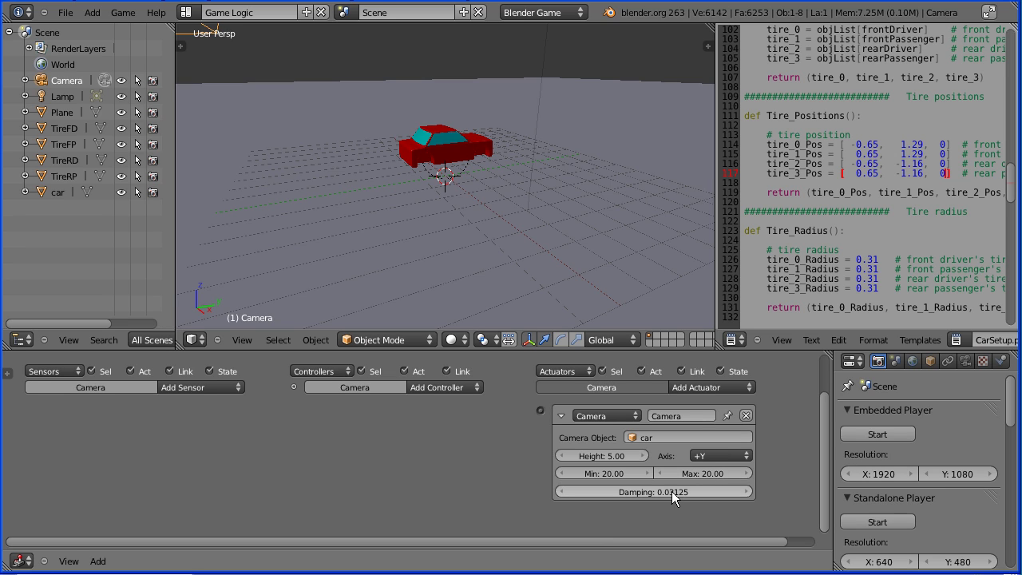
{"action": "type", "text": "0.5"}
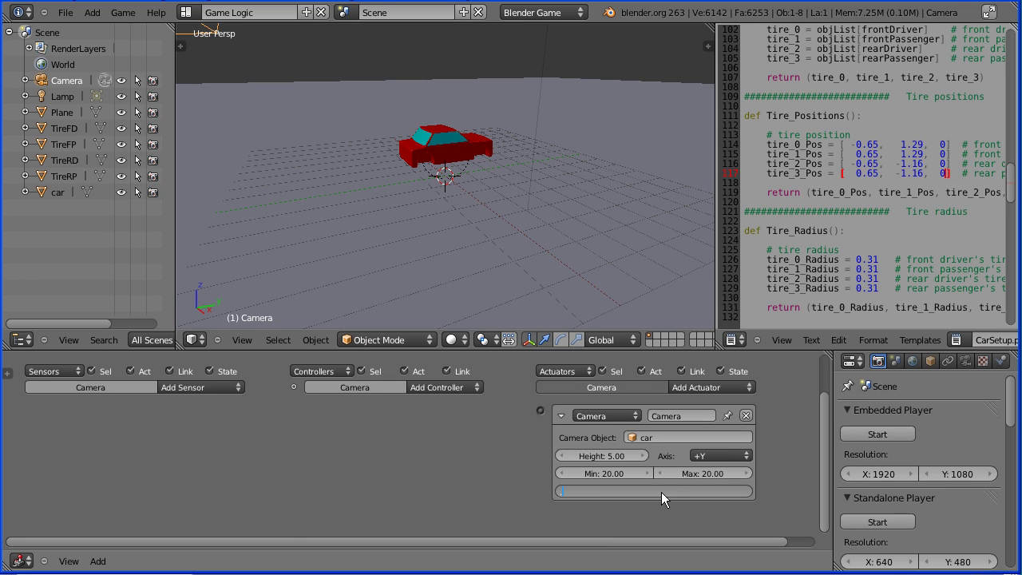
{"action": "key", "text": "Return"}
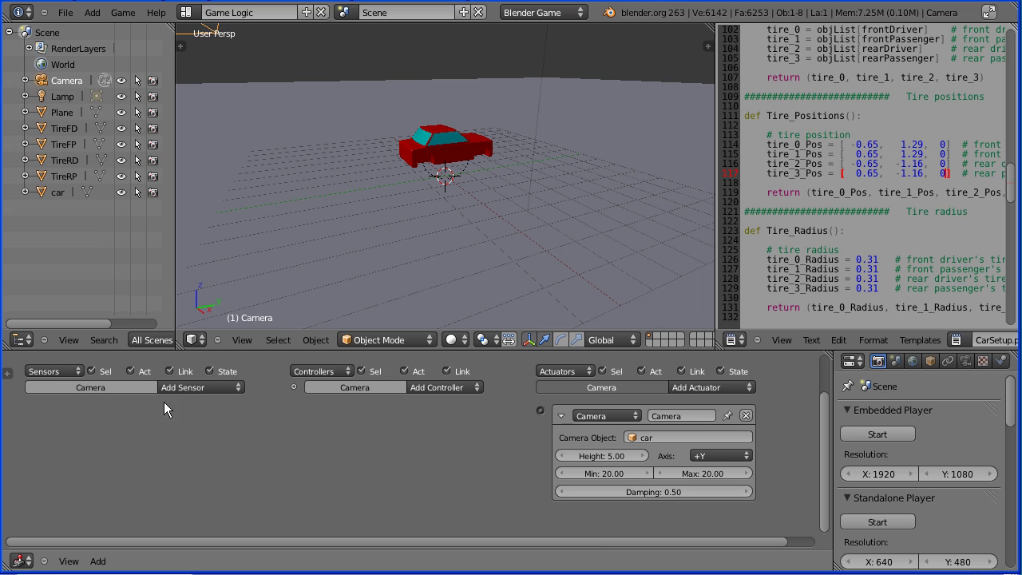
- Add an Always sensor and an And controller, and wire them to the Camera actuator
{"action": "left_click", "coordinate": [201, 385]}
{"action": "left_click", "coordinate": [210, 360]}
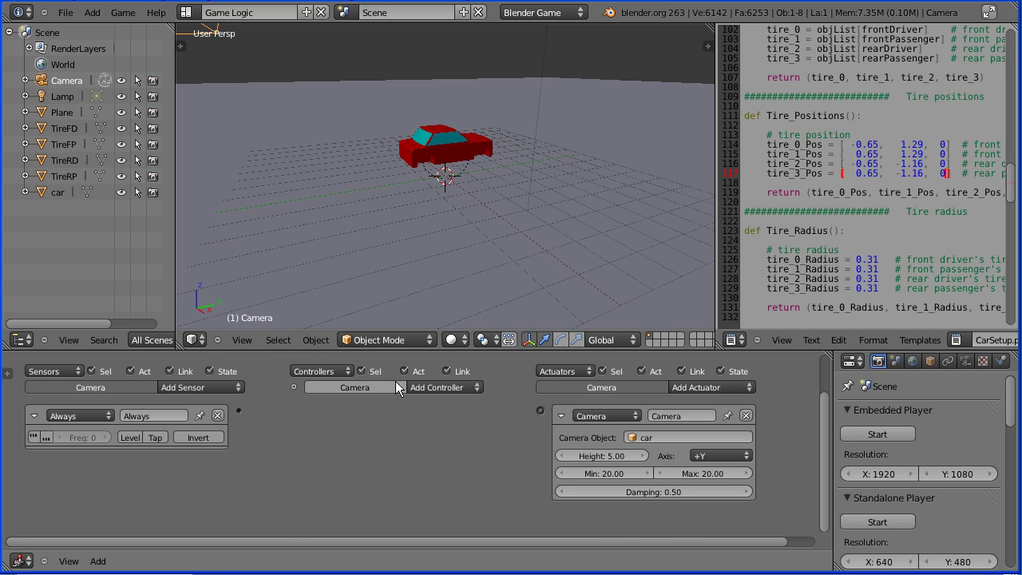
{"action": "left_click", "coordinate": [441, 387]}
{"action": "left_click", "coordinate": [441, 402]}
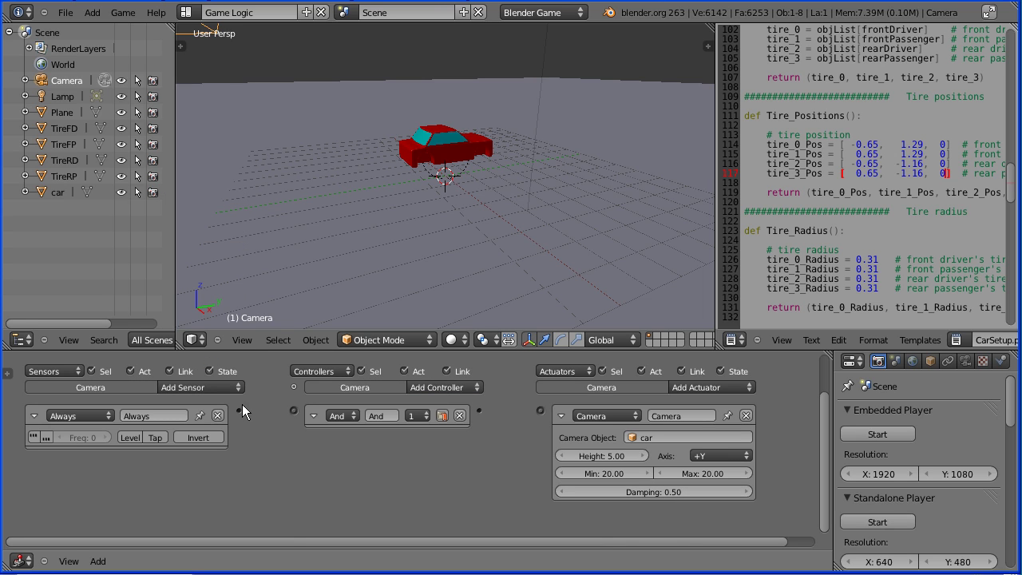
{"action": "left_click_drag", "start_coordinate": [241, 409], "coordinate": [295, 409]}
{"action": "left_click_drag", "start_coordinate": [479, 409], "coordinate": [542, 409]}
- Look through the scene camera and test-play the game, then stop it
{"action": "left_click", "coordinate": [242, 340]}
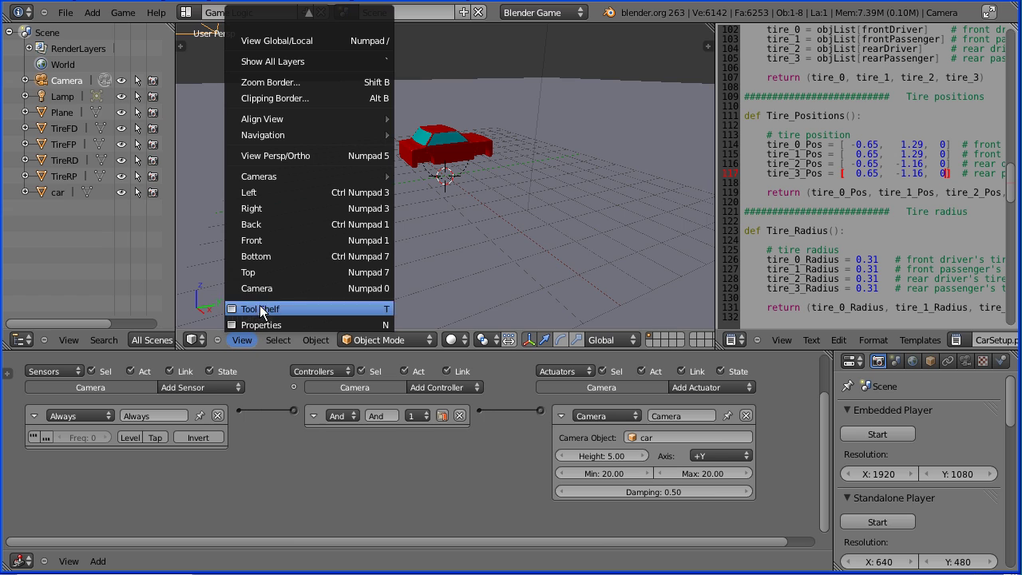
{"action": "left_click", "coordinate": [349, 288]}
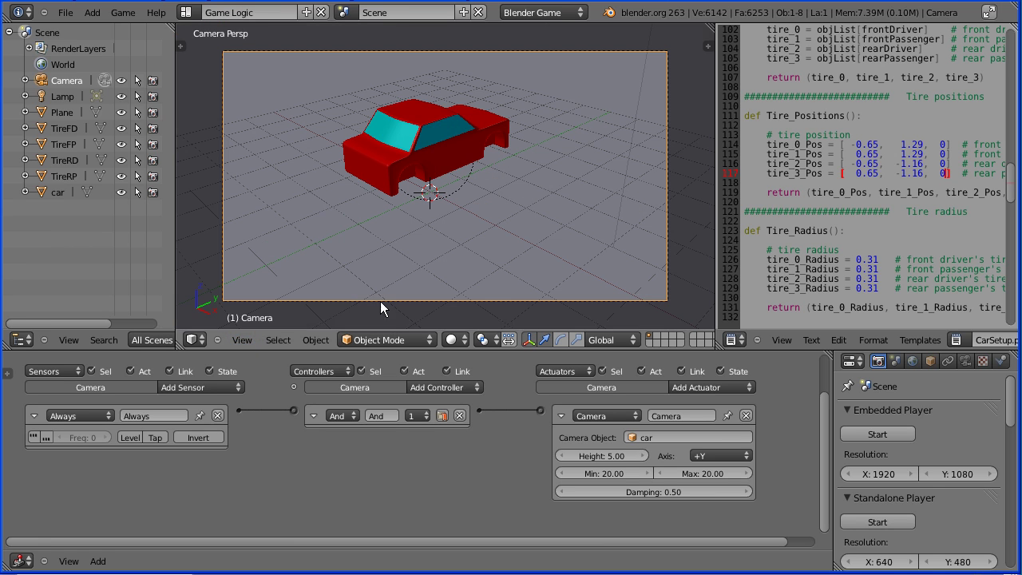
{"action": "left_click", "coordinate": [876, 431]}
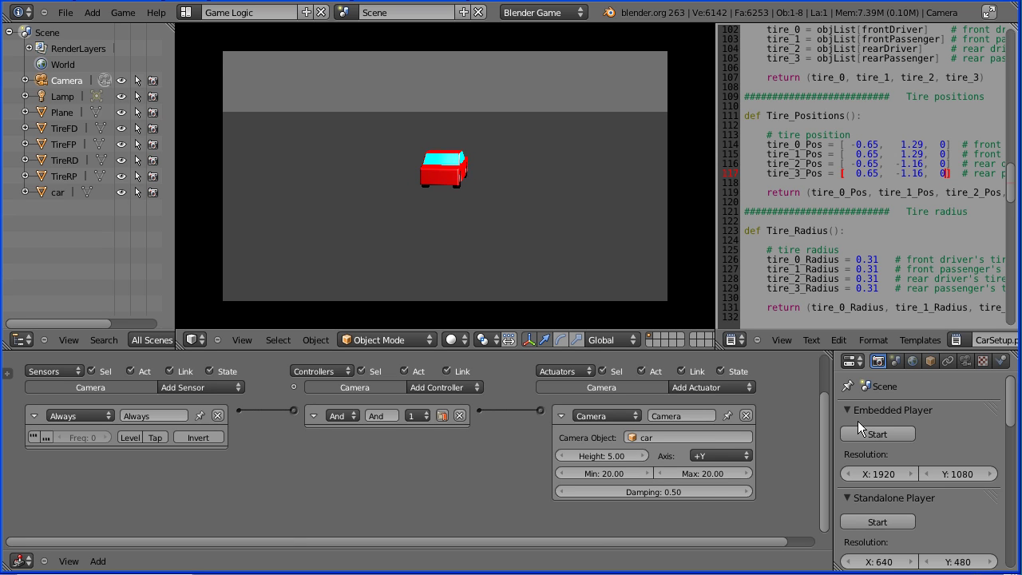
{"action": "key", "text": "Escape"}
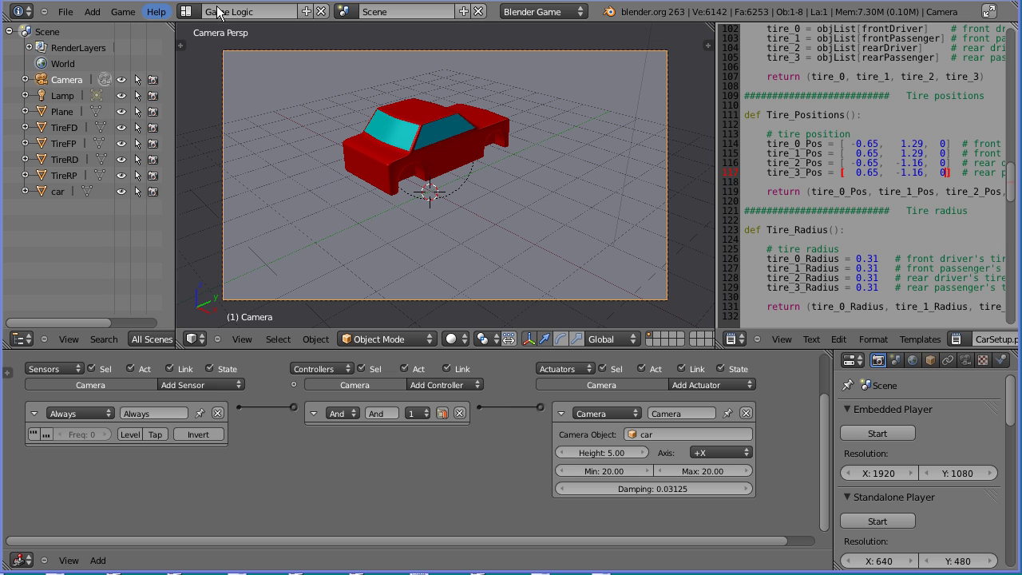
- Switch to the Default screen layout and split the 3D view into quad view
{"action": "left_click", "coordinate": [188, 11]}
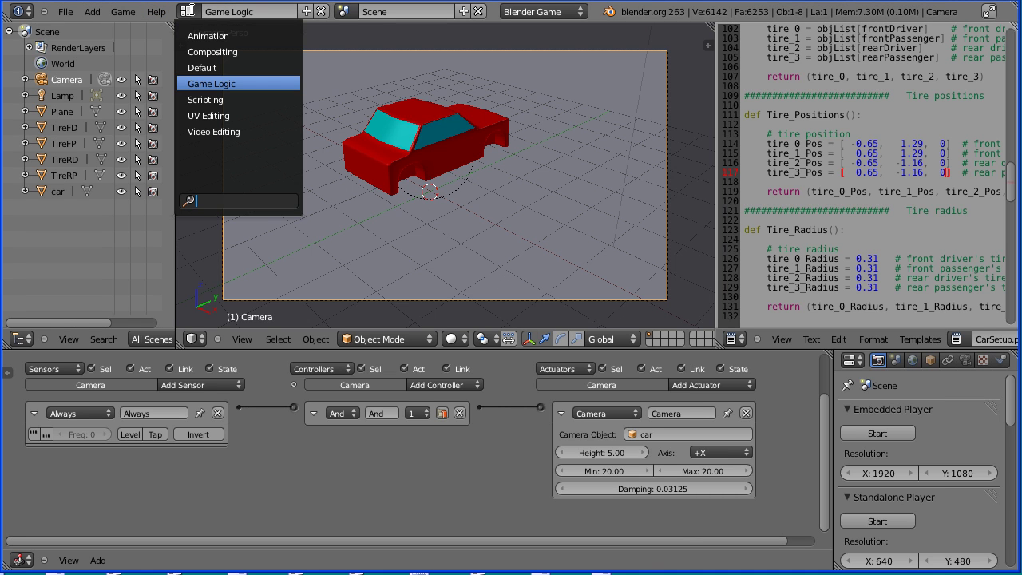
{"action": "left_click", "coordinate": [271, 67]}
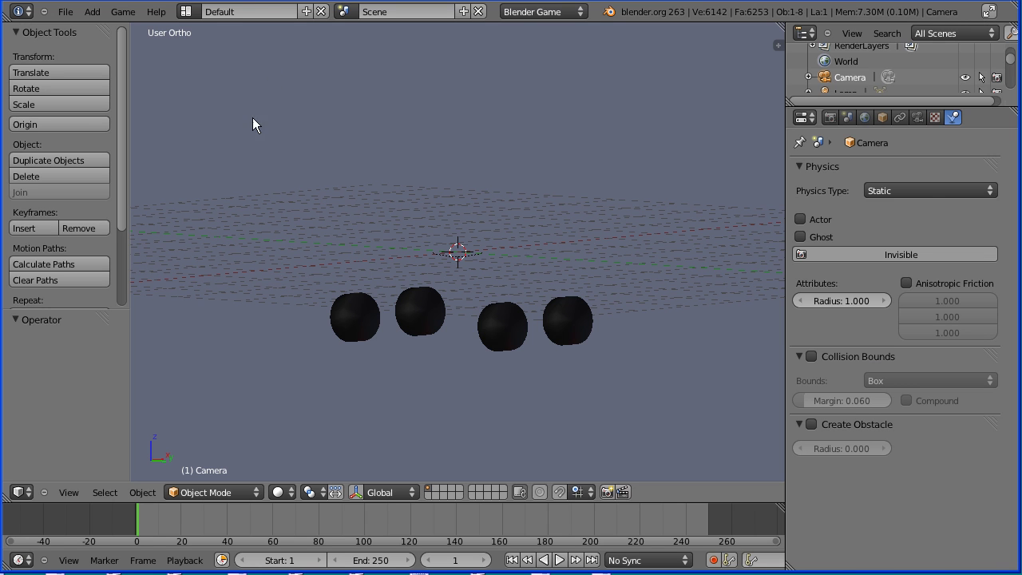
{"action": "left_click", "coordinate": [69, 491]}
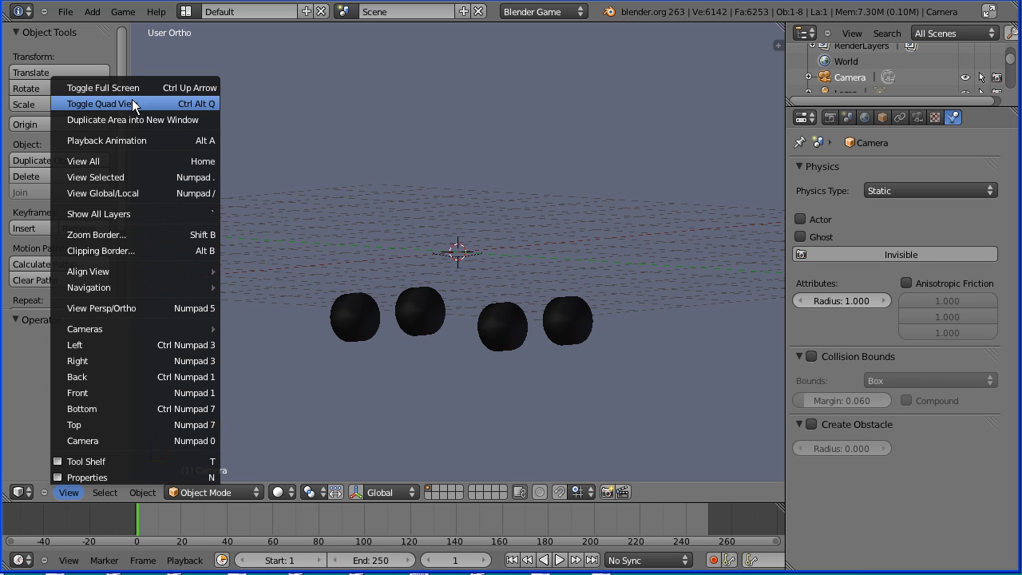
{"action": "left_click", "coordinate": [164, 102]}
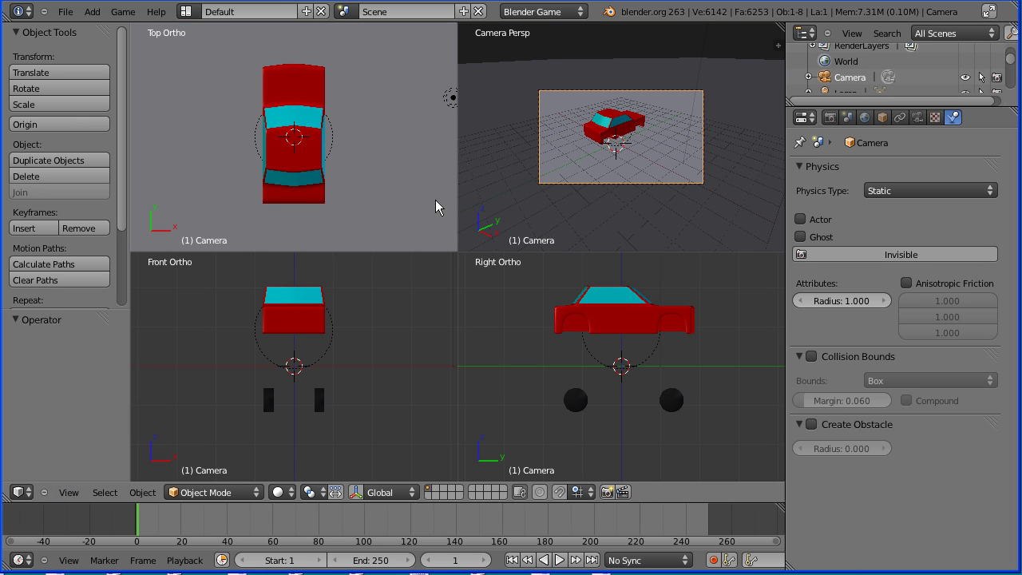
- Give the Plane a new material 'ground' with diffuse colour R 0.800, G 0.468, B 0.204
{"action": "right_click", "coordinate": [411, 205]}
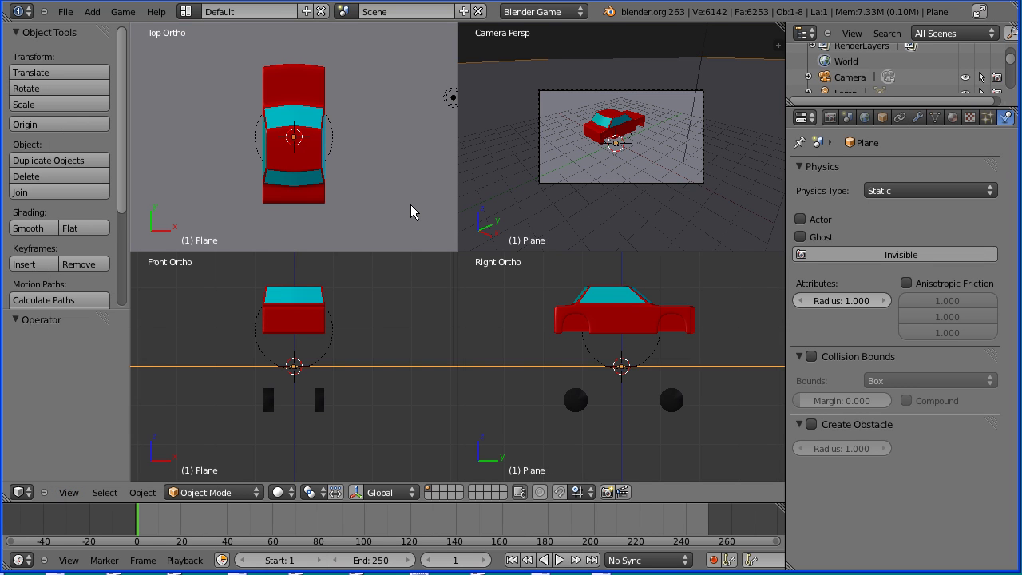
{"action": "left_click", "coordinate": [954, 119]}
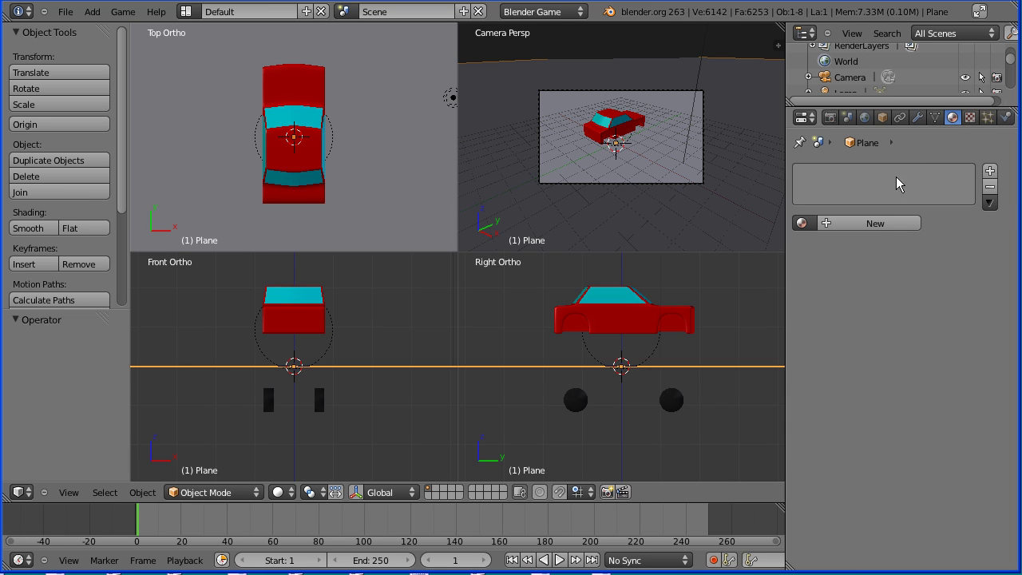
{"action": "left_click", "coordinate": [869, 225]}
{"action": "left_click", "coordinate": [860, 224]}
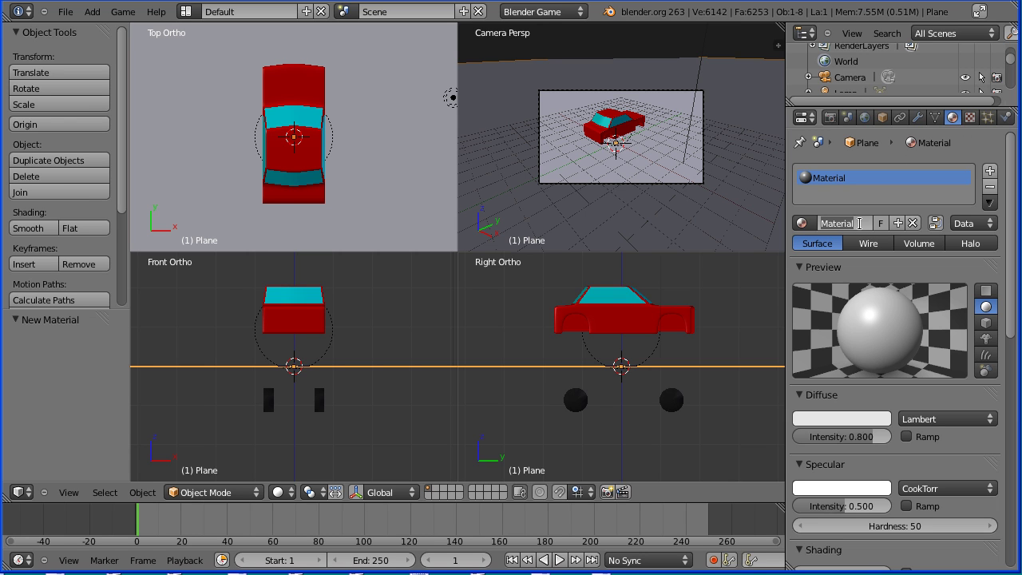
{"action": "type", "text": "ground"}
{"action": "key", "text": "Return"}
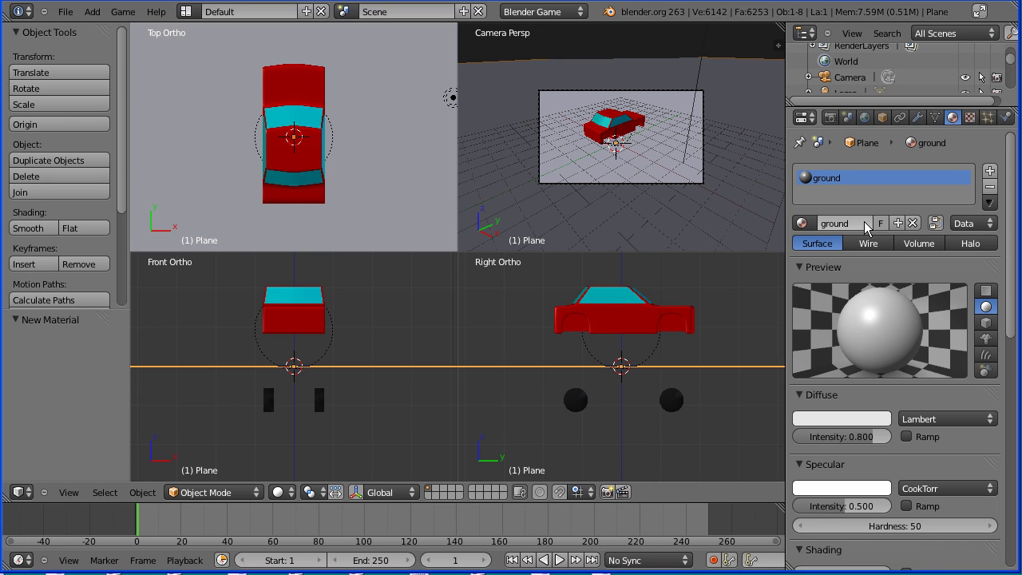
{"action": "left_click", "coordinate": [844, 419]}
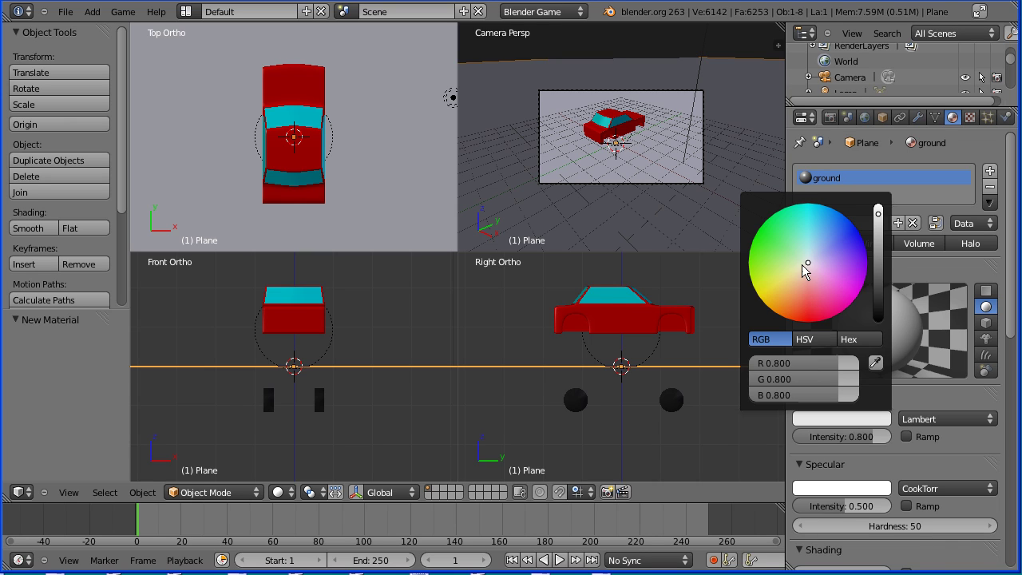
{"action": "mouse_move", "coordinate": [808, 263]}
{"action": "left_mouse_down"}
{"action": "mouse_move", "coordinate": [785, 289]}
{"action": "mouse_move", "coordinate": [788, 302]}
{"action": "left_mouse_up"}
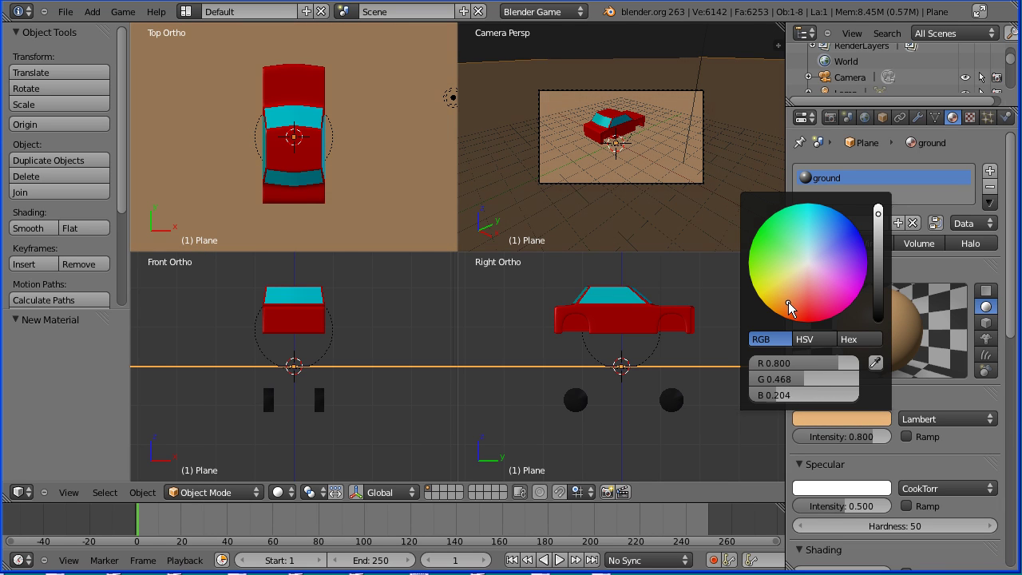
- Set the World horizon colour to dark navy (R 0.001996, G 0.000, B 0.05088)
{"action": "left_click", "coordinate": [866, 118]}
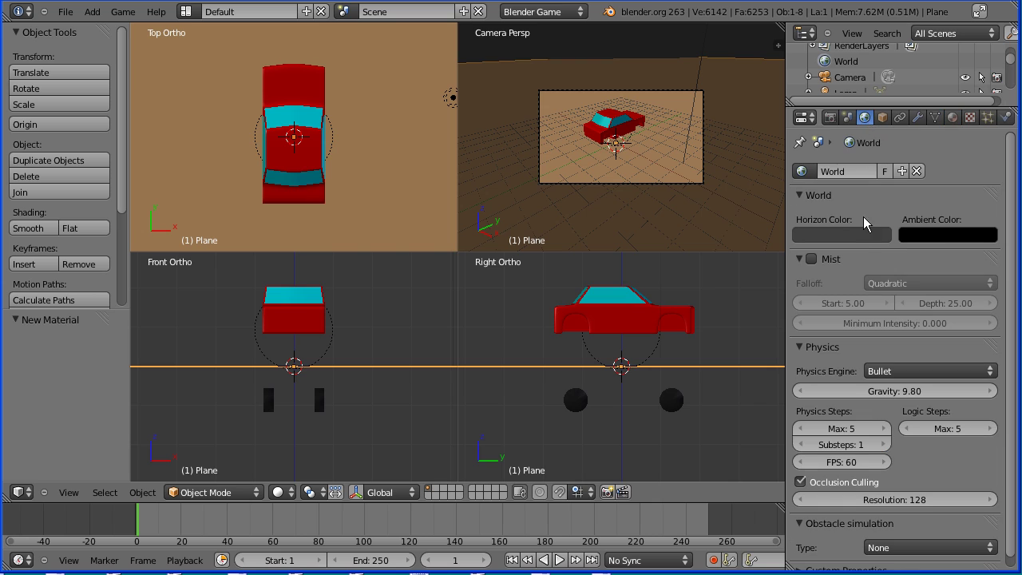
{"action": "left_click", "coordinate": [862, 235]}
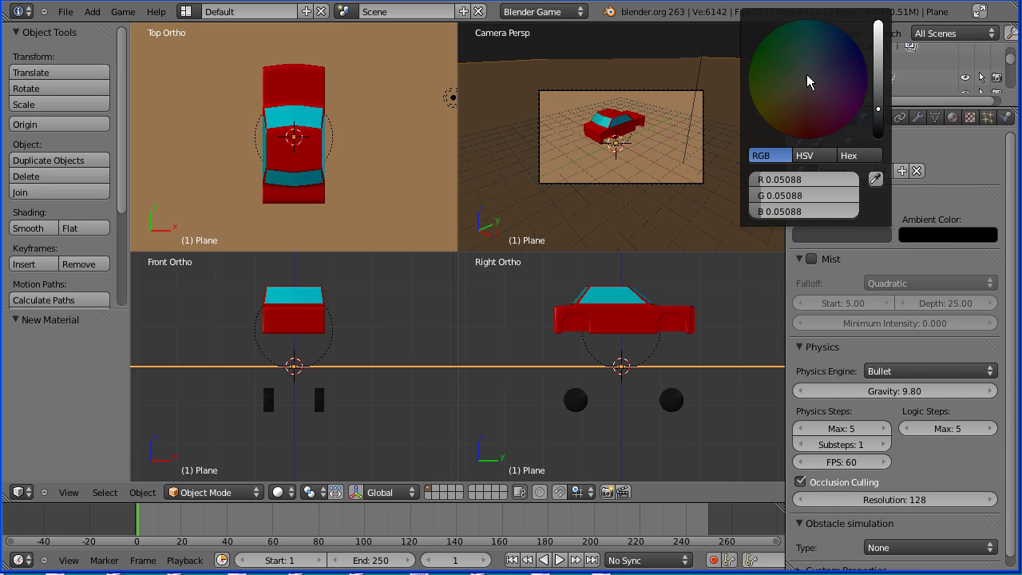
{"action": "left_click_drag", "start_coordinate": [826, 80], "coordinate": [877, 50]}
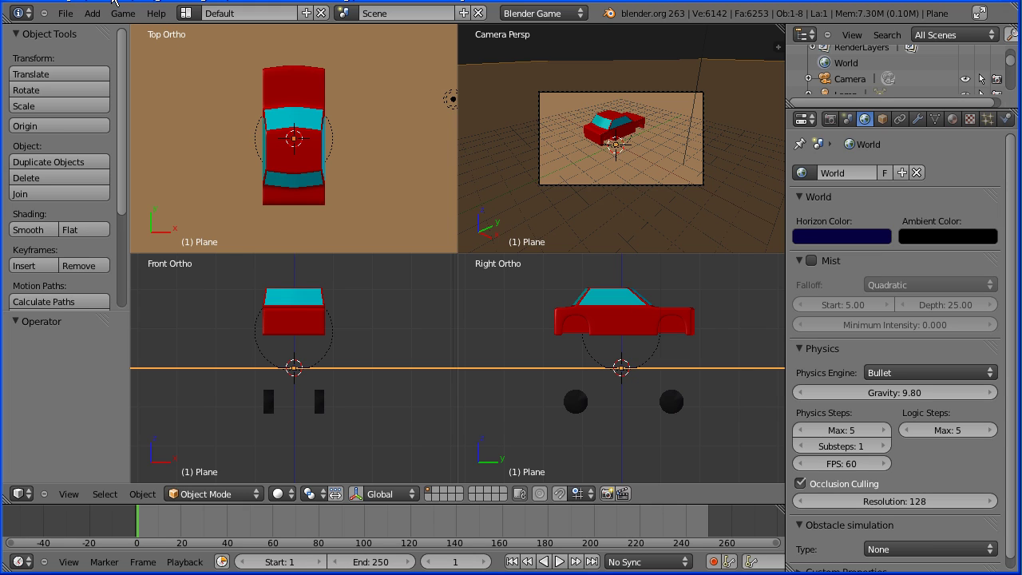
- Append the ruby object from gems/gemsTut8.blend into the scene
{"action": "left_click", "coordinate": [66, 13]}
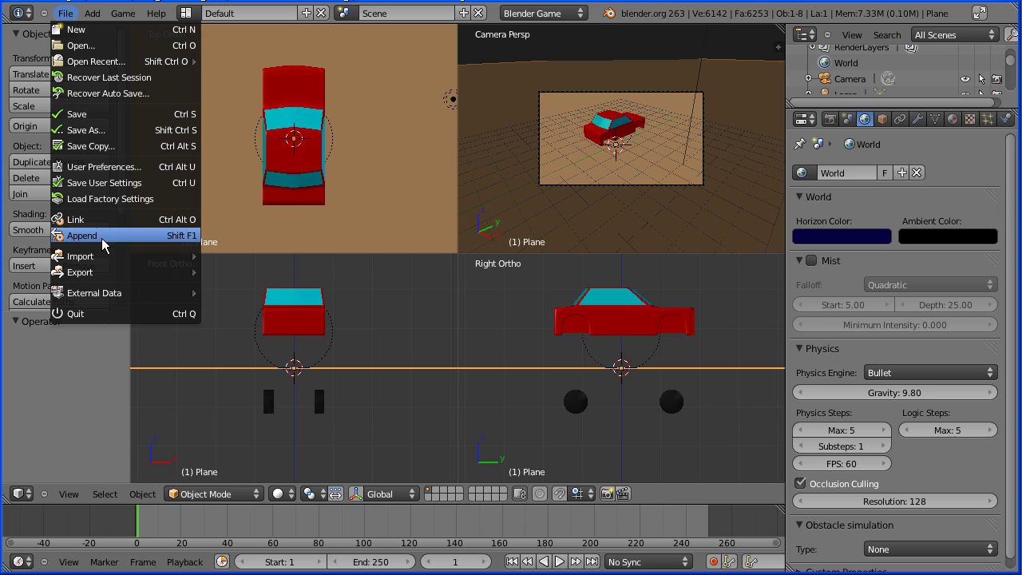
{"action": "left_click", "coordinate": [174, 236]}
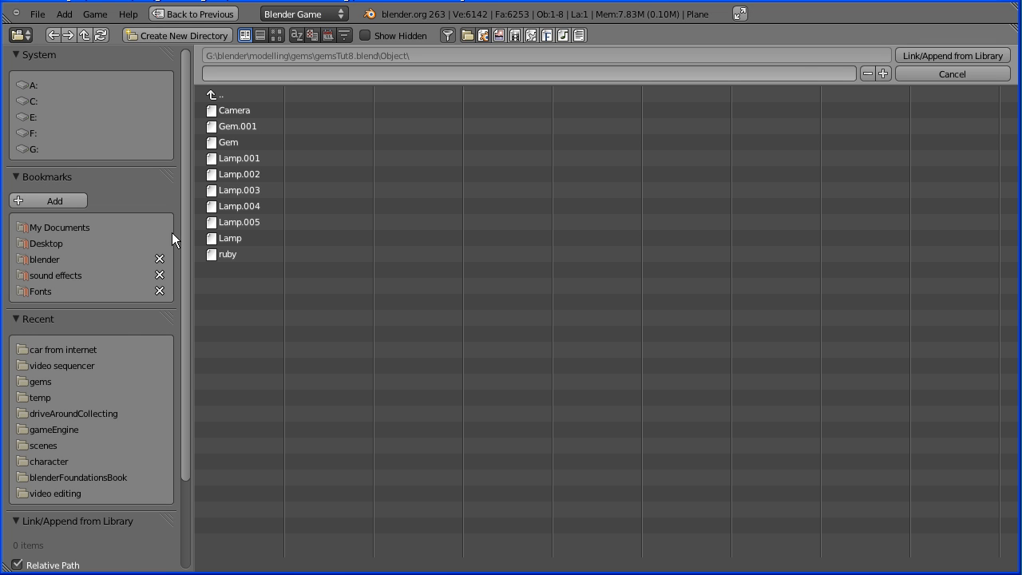
{"action": "left_click", "coordinate": [40, 382]}
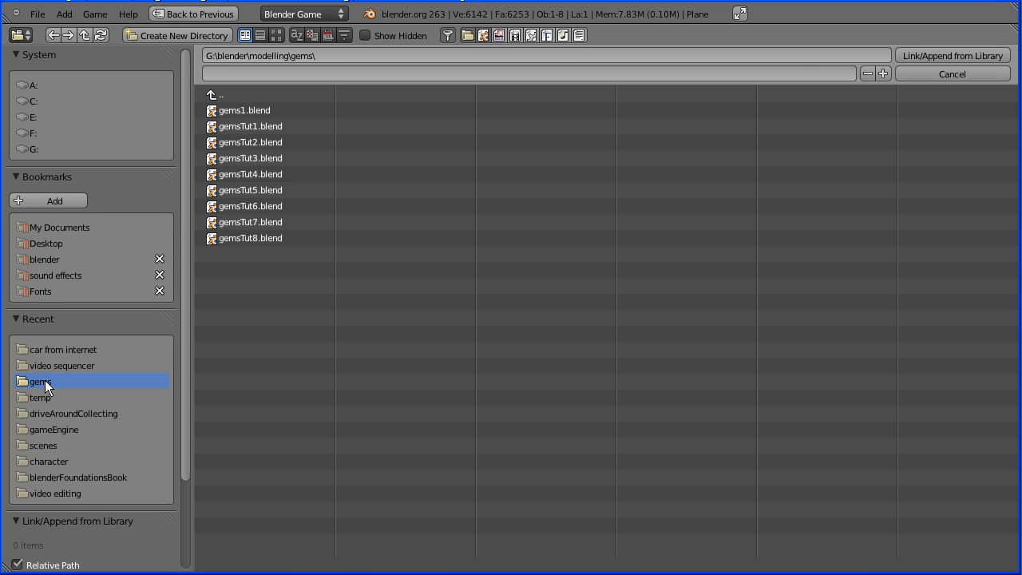
{"action": "left_click", "coordinate": [250, 238]}
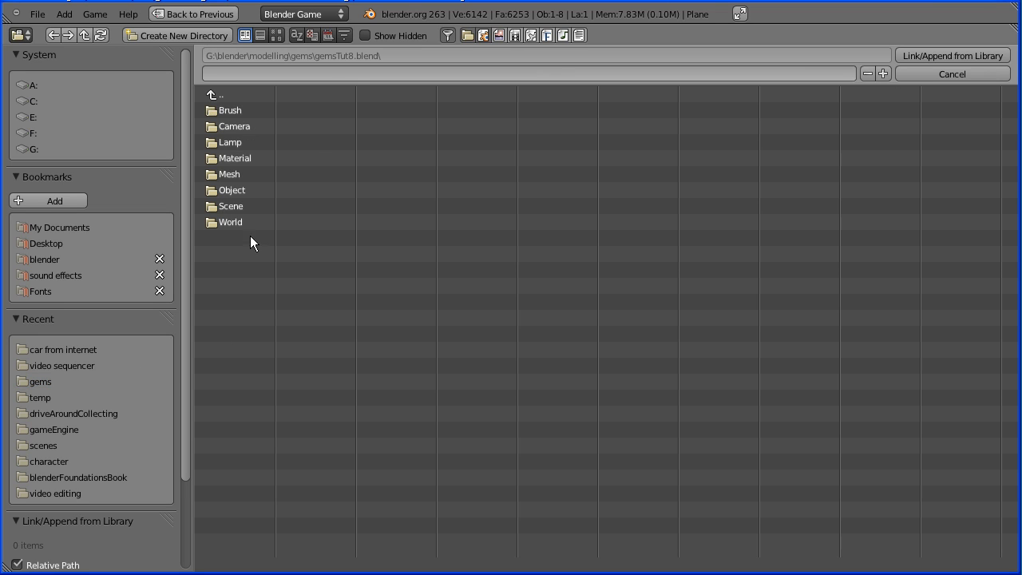
{"action": "left_click", "coordinate": [230, 190]}
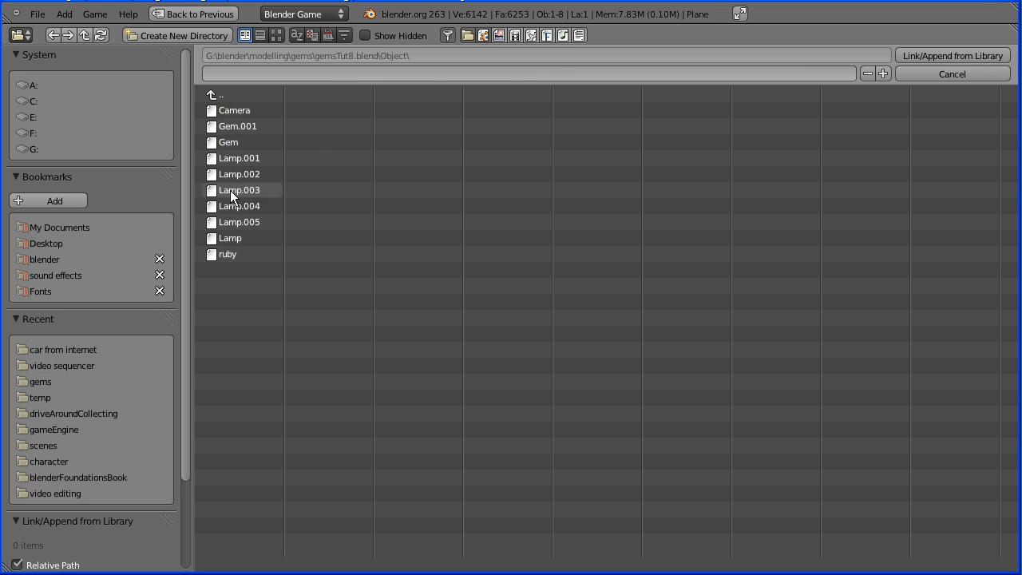
{"action": "left_click", "coordinate": [231, 254]}
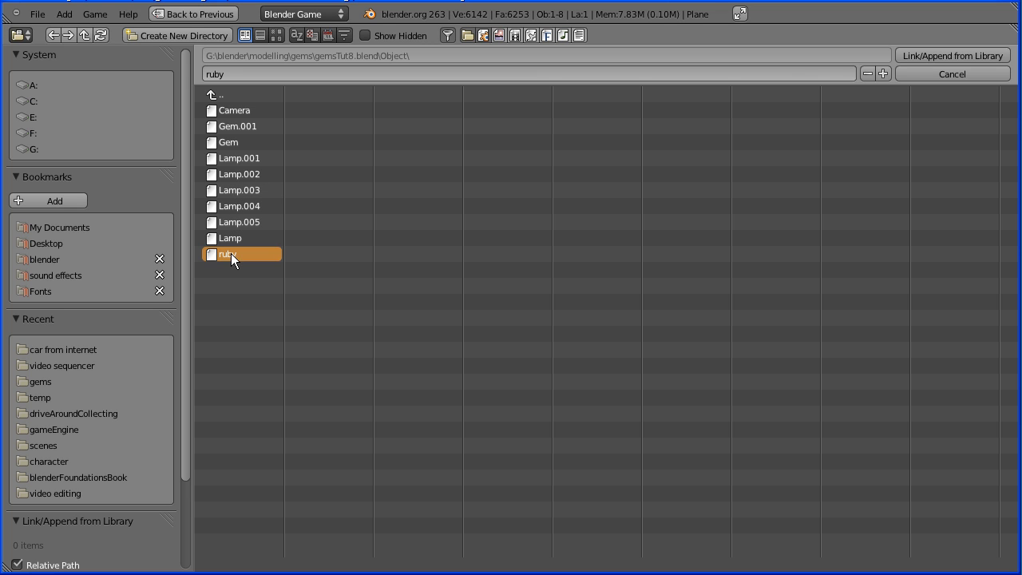
{"action": "left_click", "coordinate": [951, 54]}
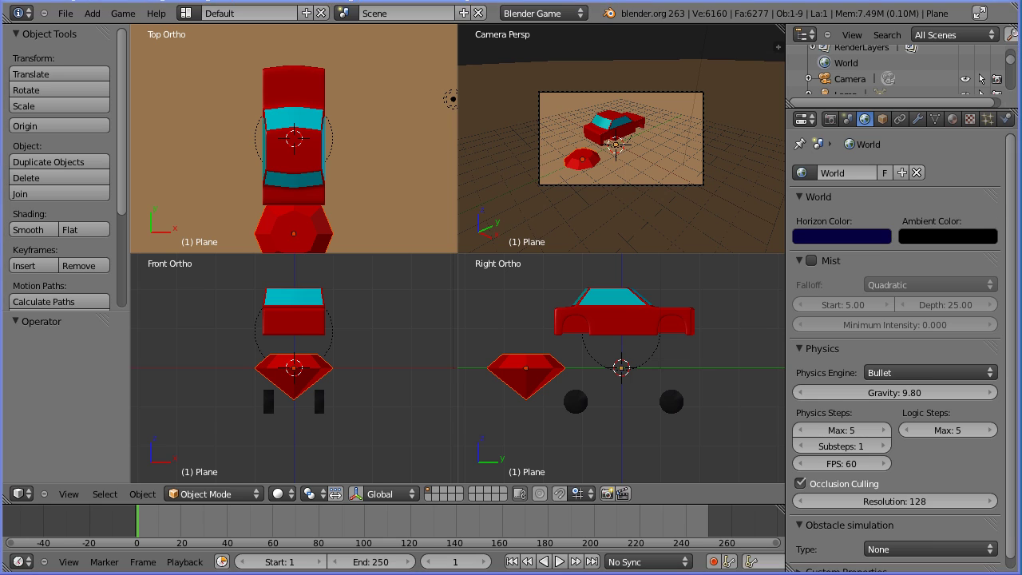
- Select the ruby and move it ahead of the car along Y and rightward along X
{"action": "right_click", "coordinate": [395, 175]}
{"action": "scroll", "coordinate": [394, 169], "scroll_direction": "down", "scroll_amount": 5}
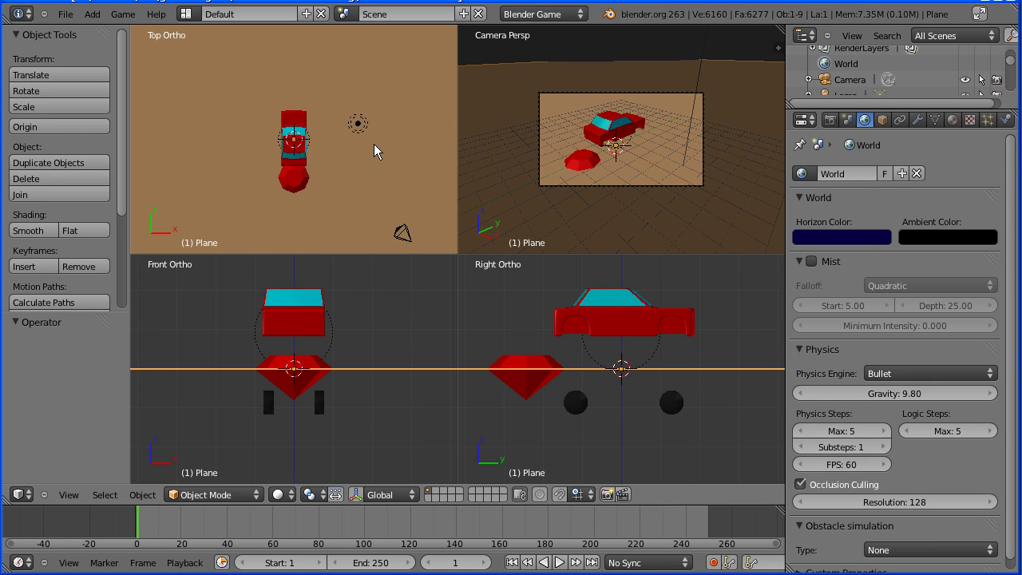
{"action": "middle_click_drag", "start_coordinate": [373, 143], "coordinate": [376, 191], "text": "shift"}
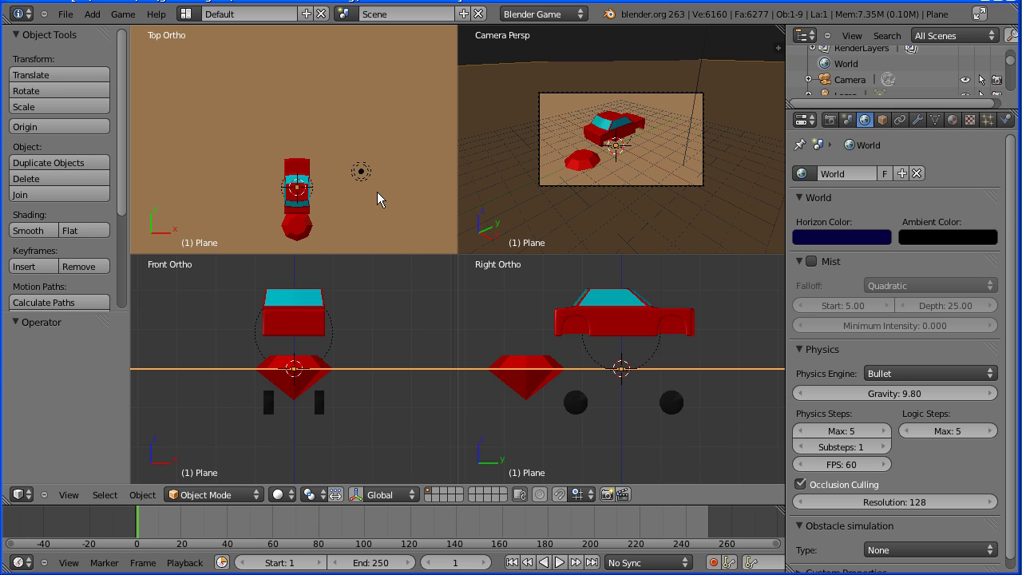
{"action": "right_click", "coordinate": [305, 230]}
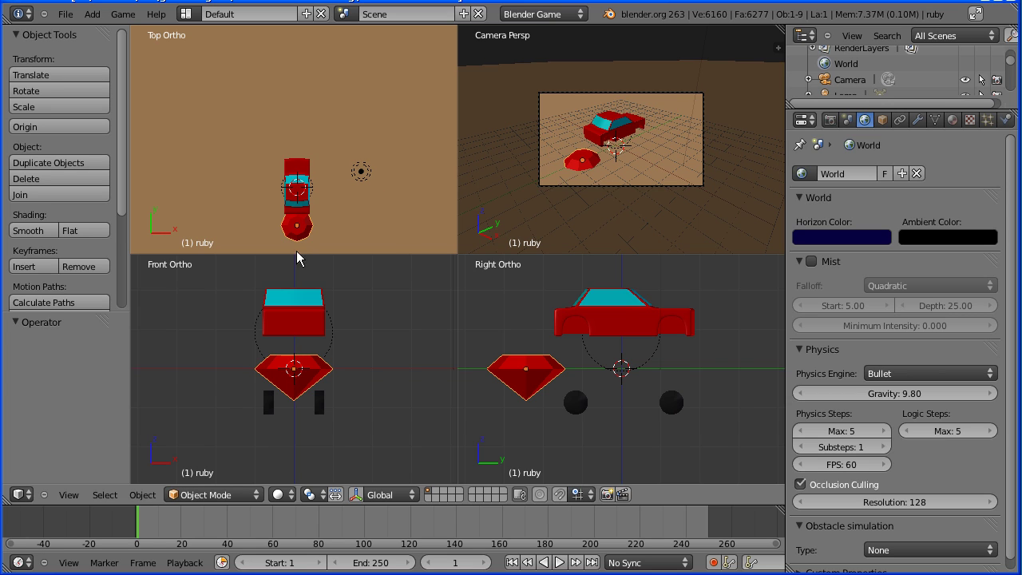
{"action": "left_click", "coordinate": [356, 495]}
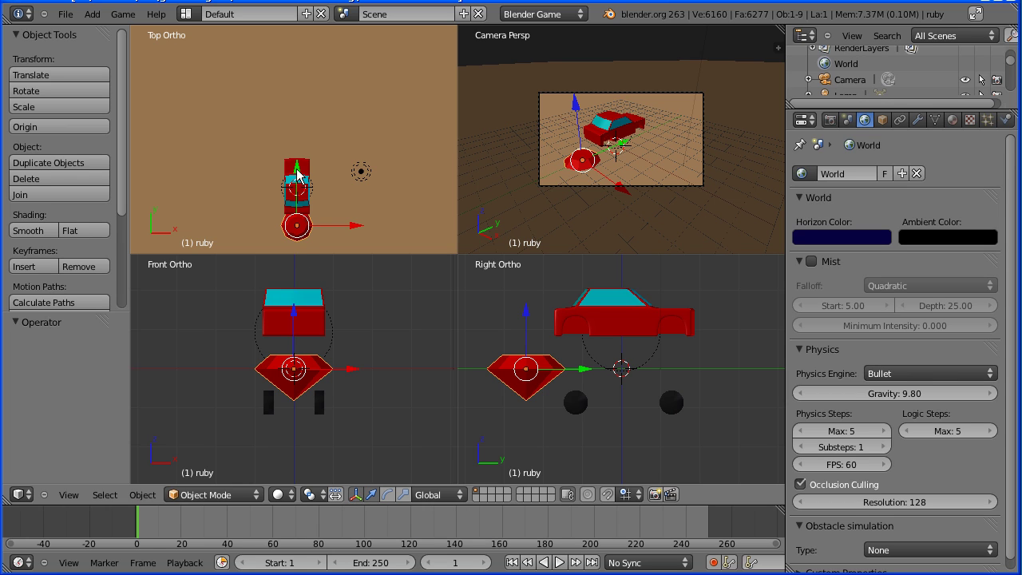
{"action": "left_click_drag", "start_coordinate": [297, 174], "coordinate": [317, 20]}
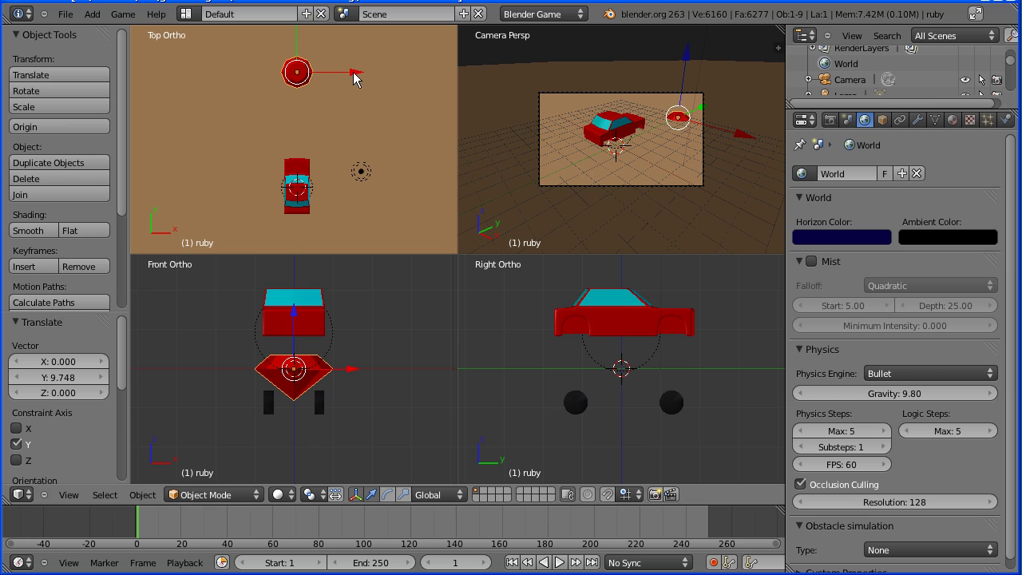
{"action": "left_click_drag", "start_coordinate": [358, 75], "coordinate": [411, 75]}
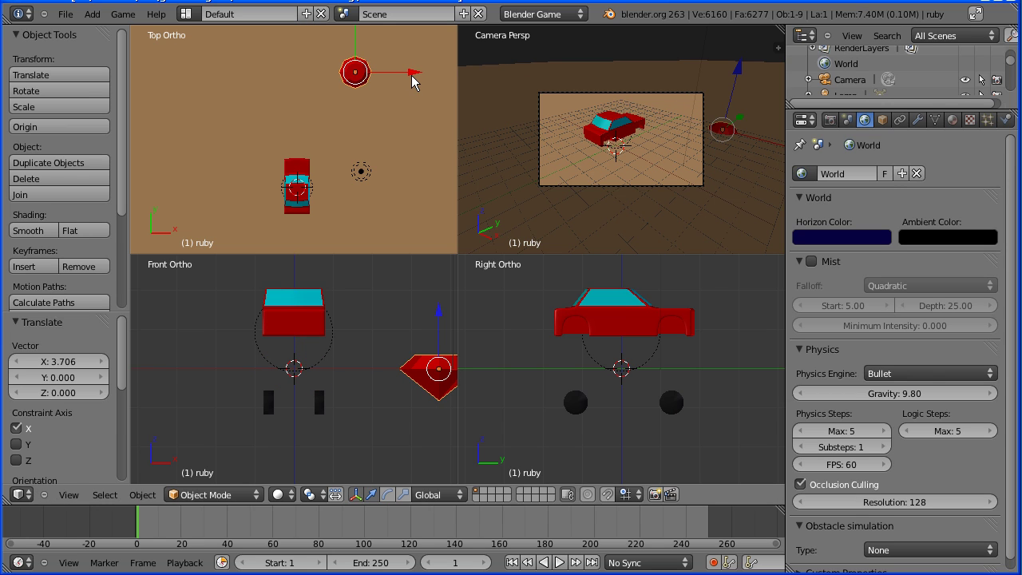
- Set the ruby's Location Z to 1, leaving it at X 3.70639, Y 7.31821
{"action": "left_click", "coordinate": [882, 118]}
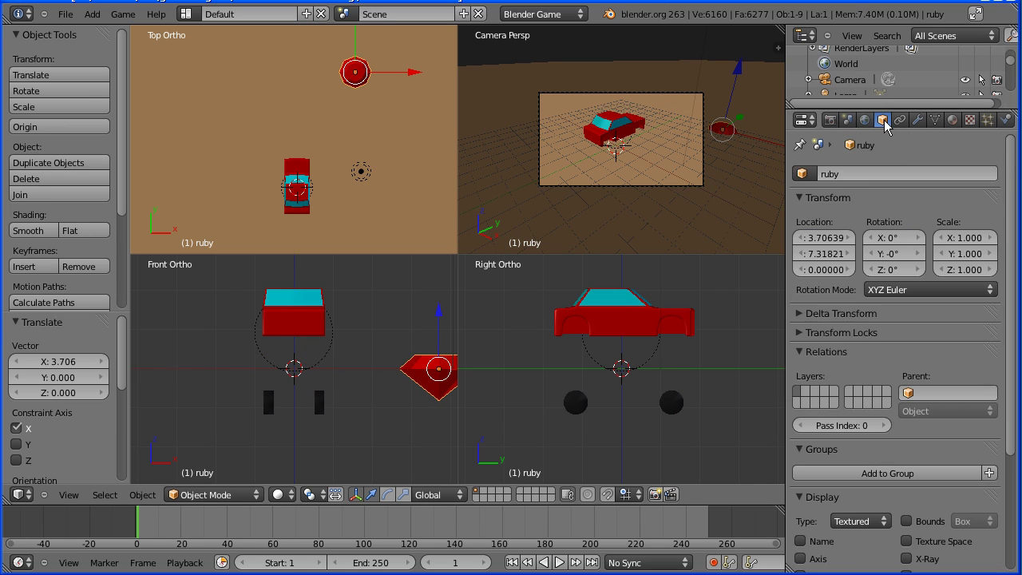
{"action": "left_click", "coordinate": [828, 271]}
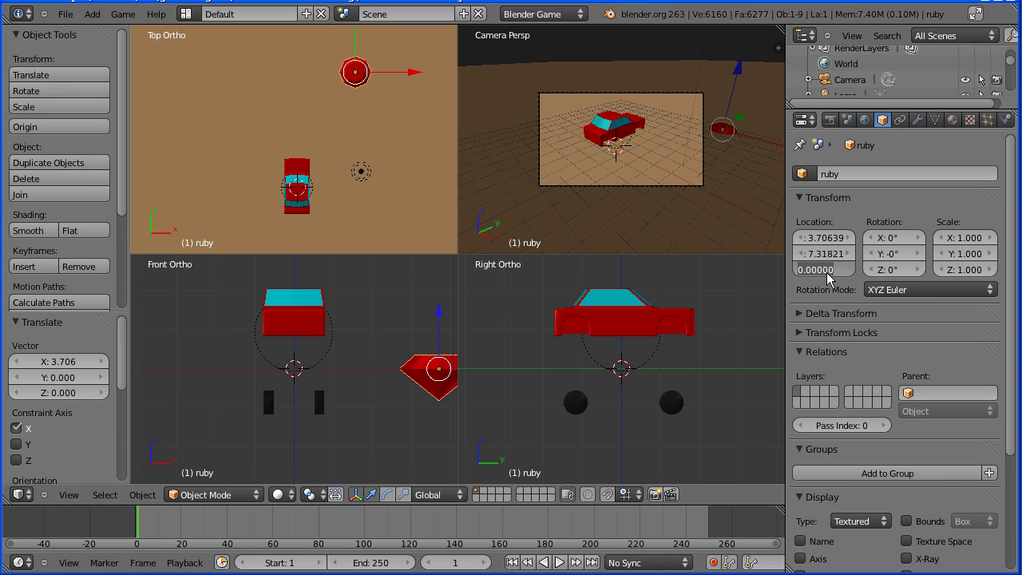
{"action": "type", "text": "1"}
{"action": "key", "text": "Return"}
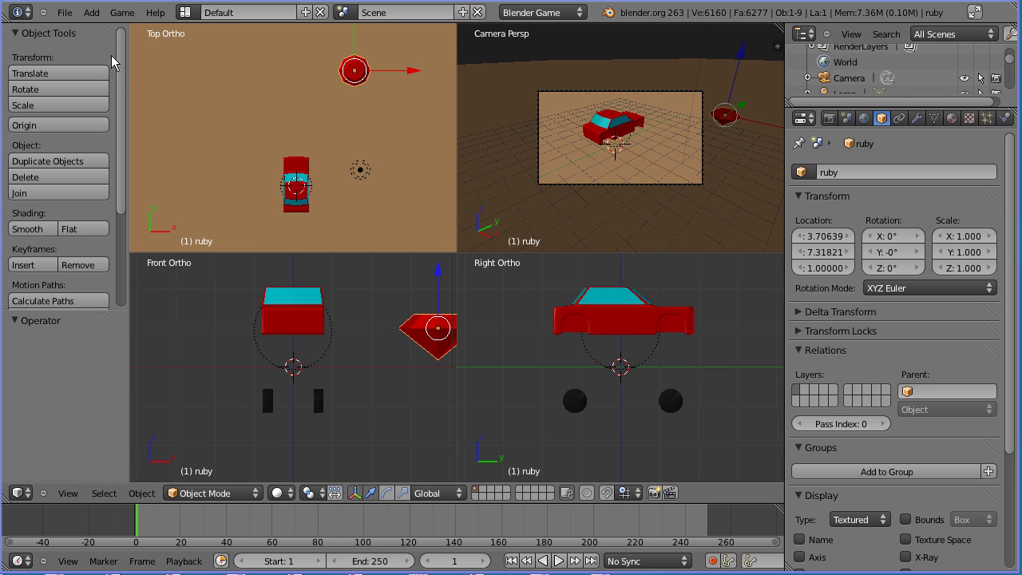
{"action": "left_click", "coordinate": [76, 16]}
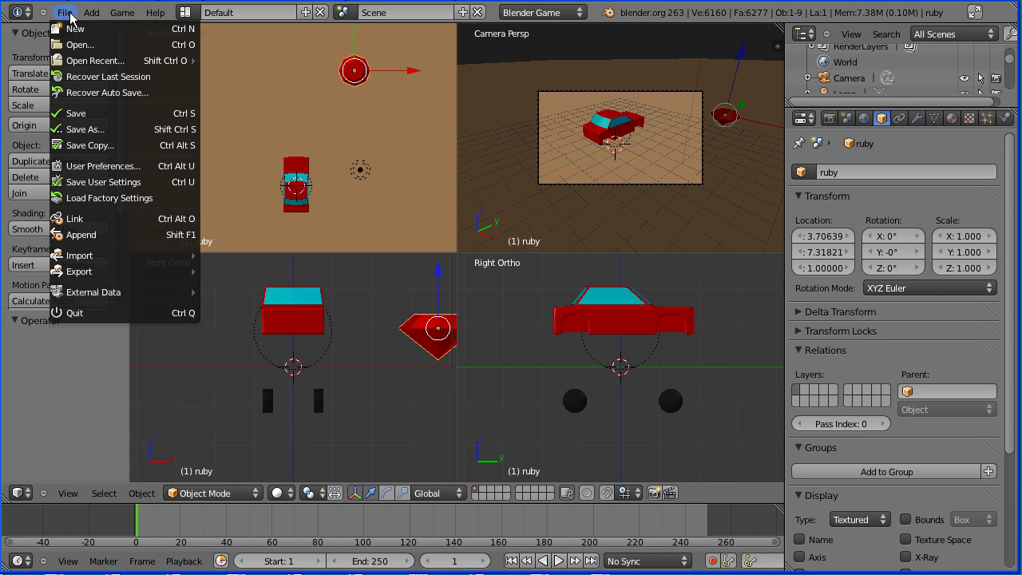
- Append the Gem object from gemsTut8.blend's Object folder into the scene
{"action": "left_click", "coordinate": [125, 234]}
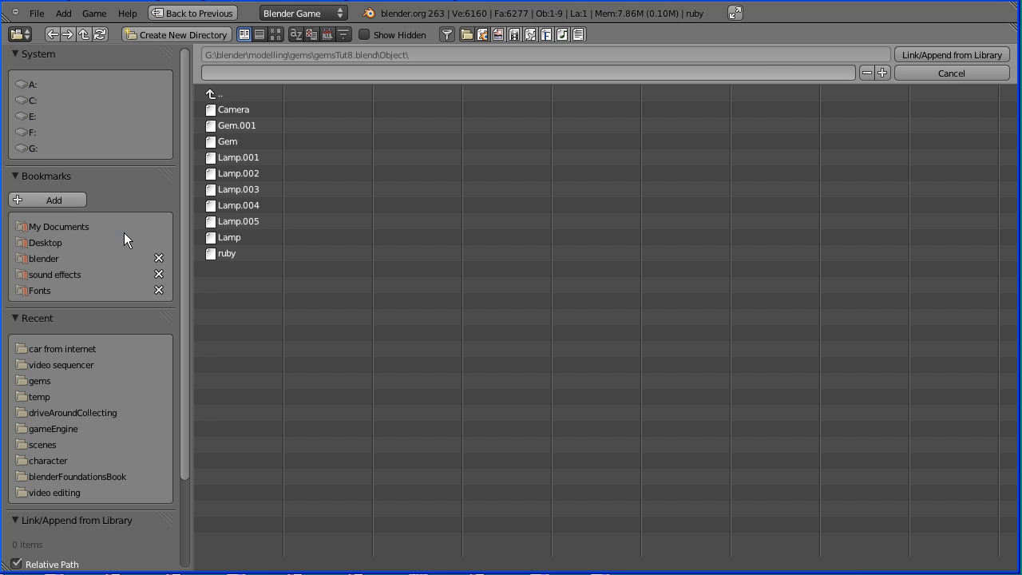
{"action": "left_click", "coordinate": [253, 142]}
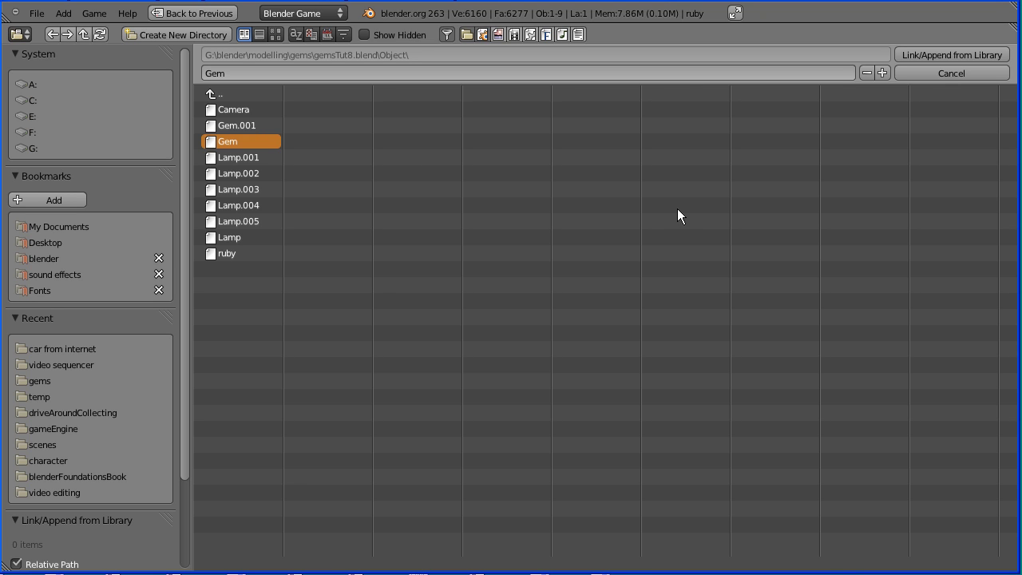
{"action": "left_click", "coordinate": [950, 55]}
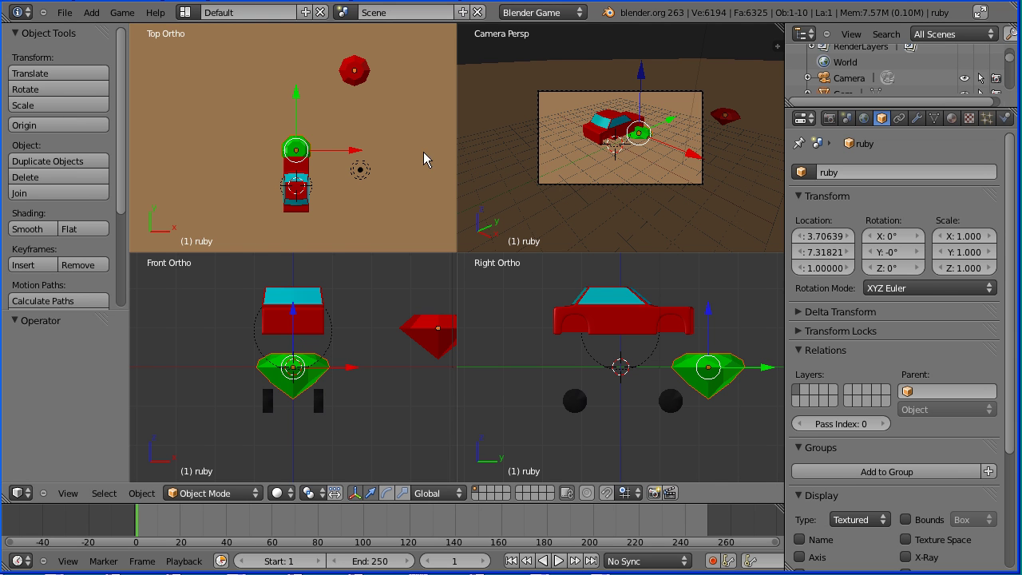
- Rename the appended Gem object to emerald
{"action": "right_click", "coordinate": [364, 170]}
{"action": "right_click", "coordinate": [299, 154]}
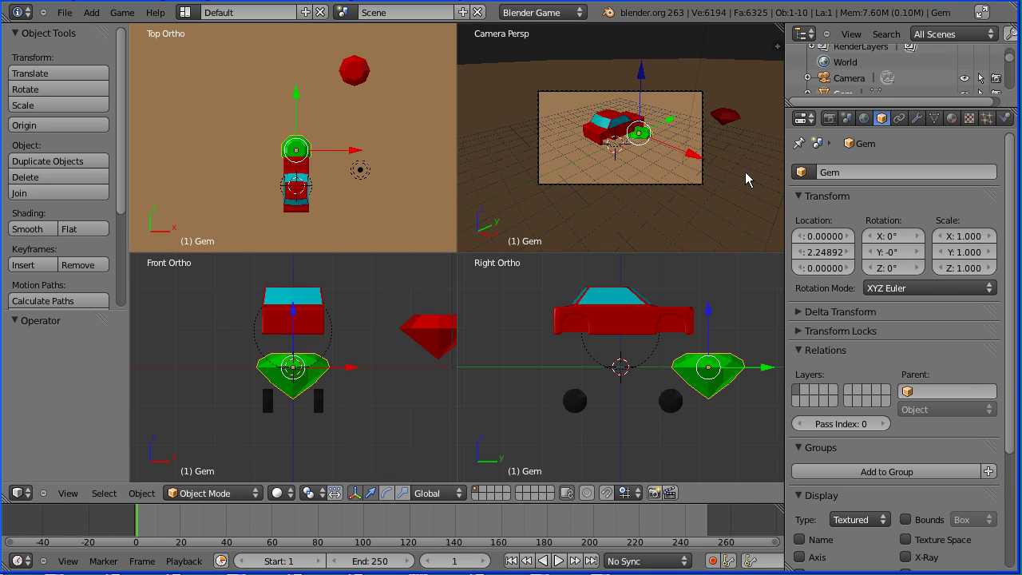
{"action": "left_click", "coordinate": [836, 170]}
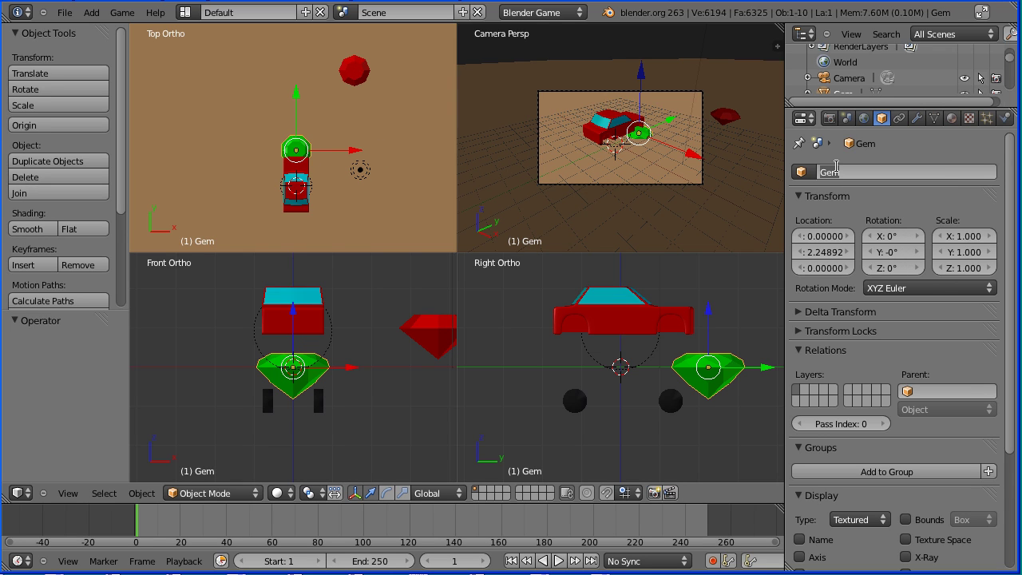
{"action": "type", "text": "erald"}
{"action": "key", "text": "Return"}
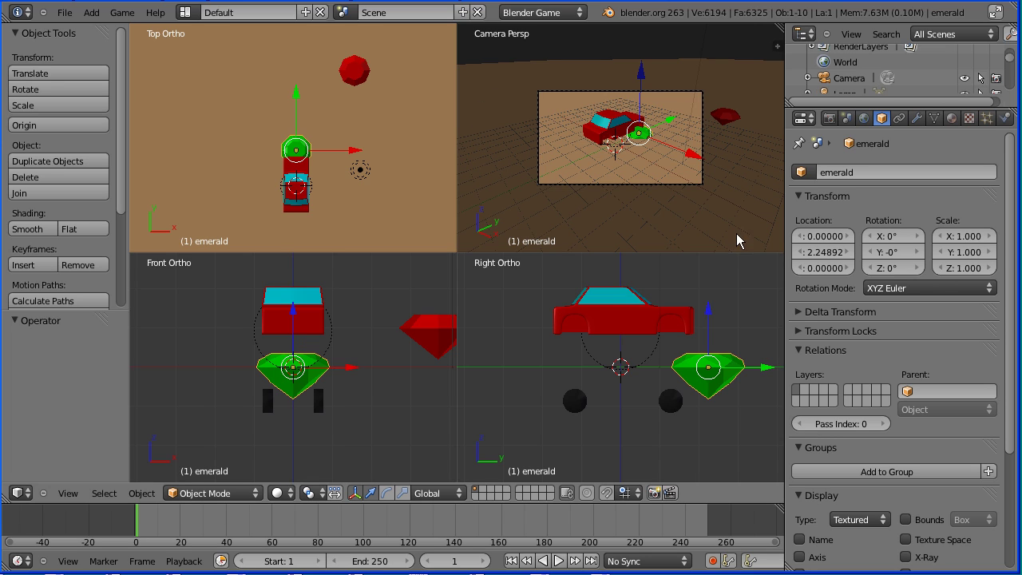
- Set the emerald's Z location to 1 and move it along Y ahead of the car
{"action": "left_click", "coordinate": [824, 269]}
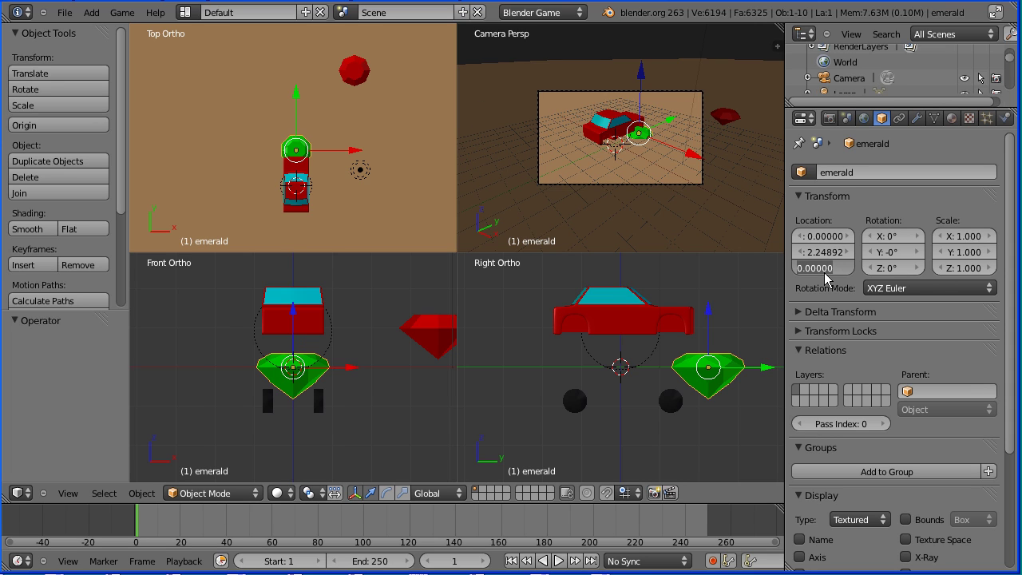
{"action": "type", "text": "1"}
{"action": "key", "text": "Return"}
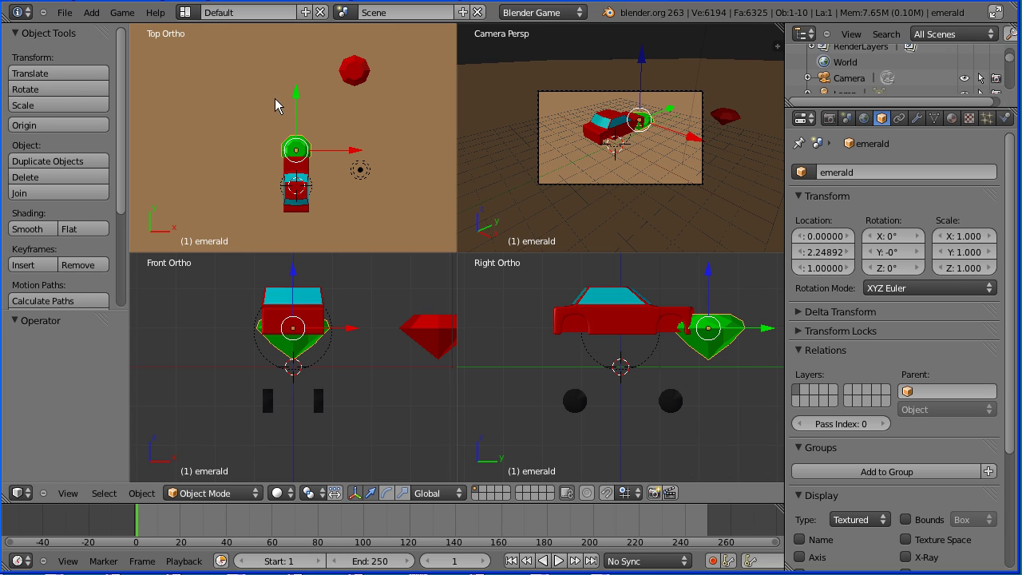
{"action": "key", "text": "g"}
{"action": "key", "text": "y"}
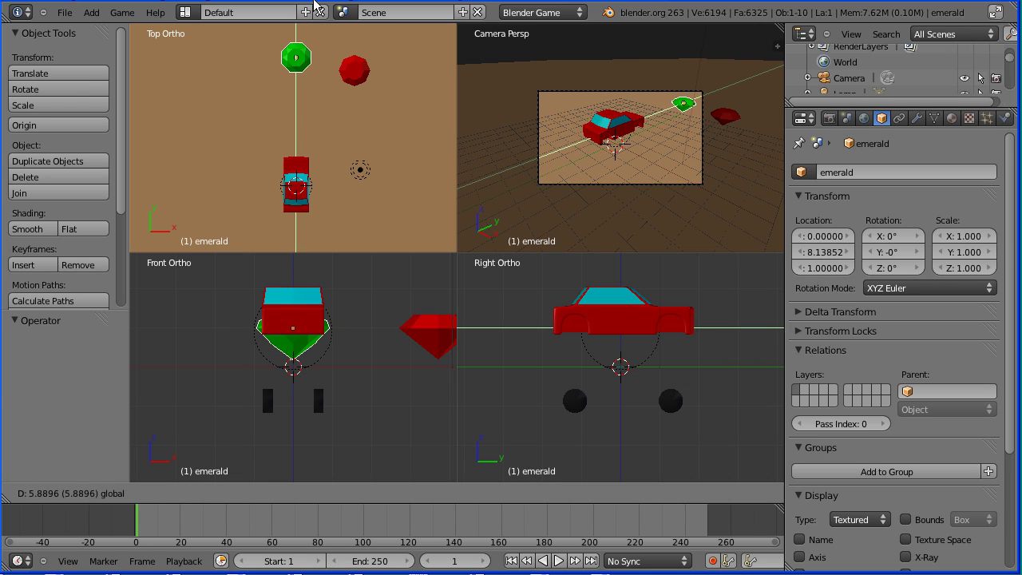
{"action": "left_click", "coordinate": [314, 2]}
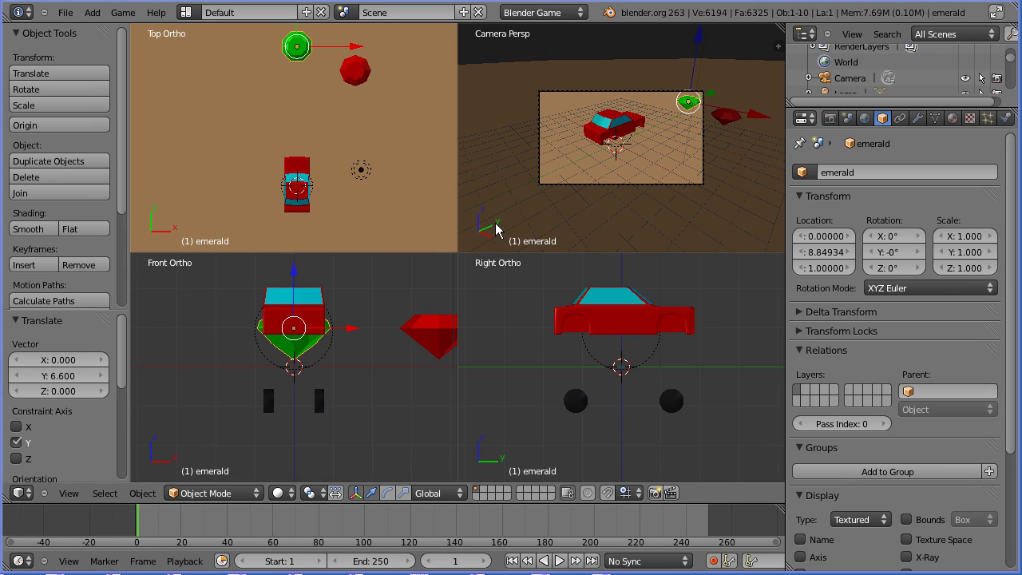
{"action": "left_click", "coordinate": [190, 14]}
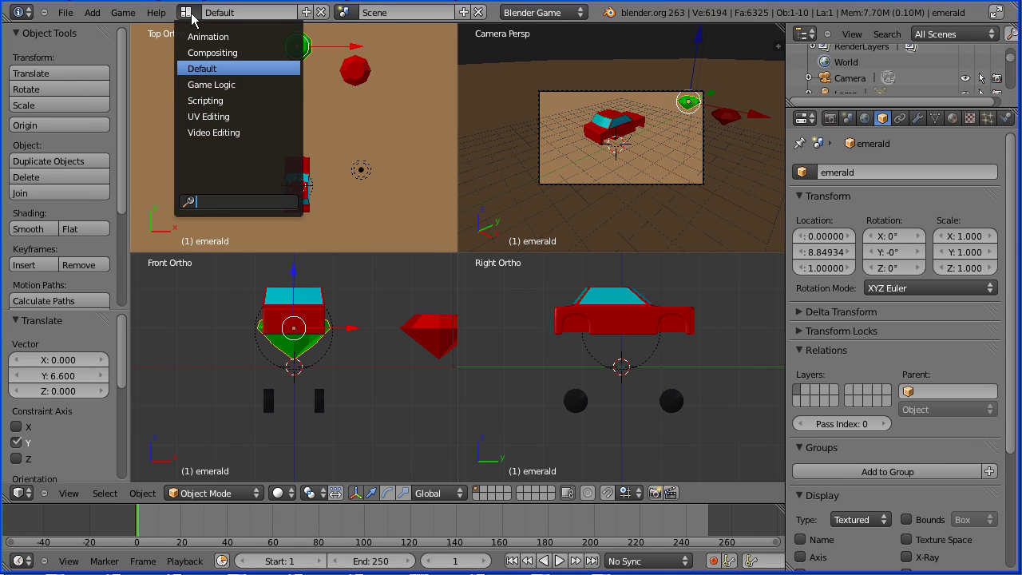
- Switch to the Game Logic layout with textured viewport shading
{"action": "left_click", "coordinate": [266, 84]}
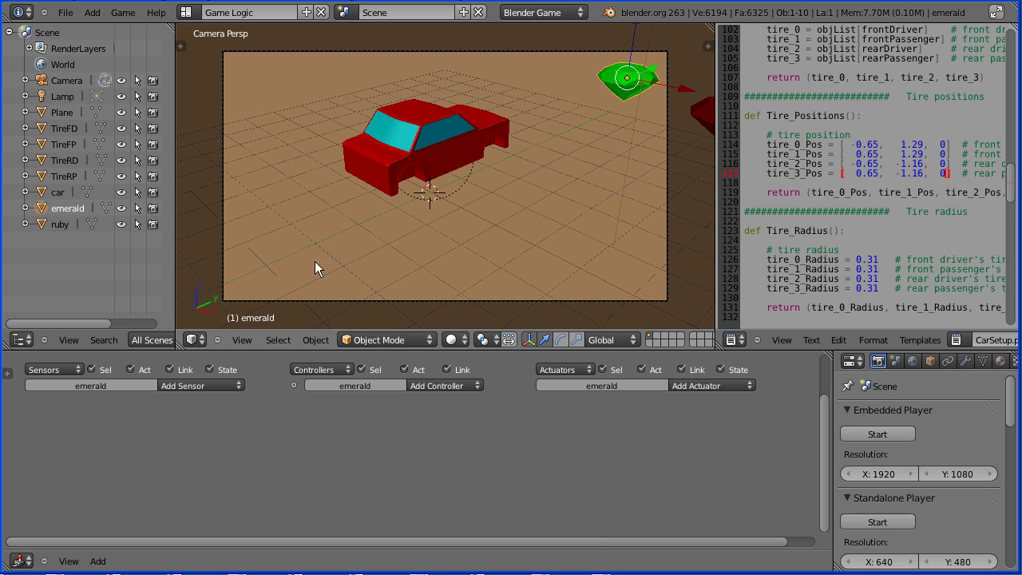
{"action": "left_click", "coordinate": [458, 340]}
{"action": "left_click", "coordinate": [475, 270]}
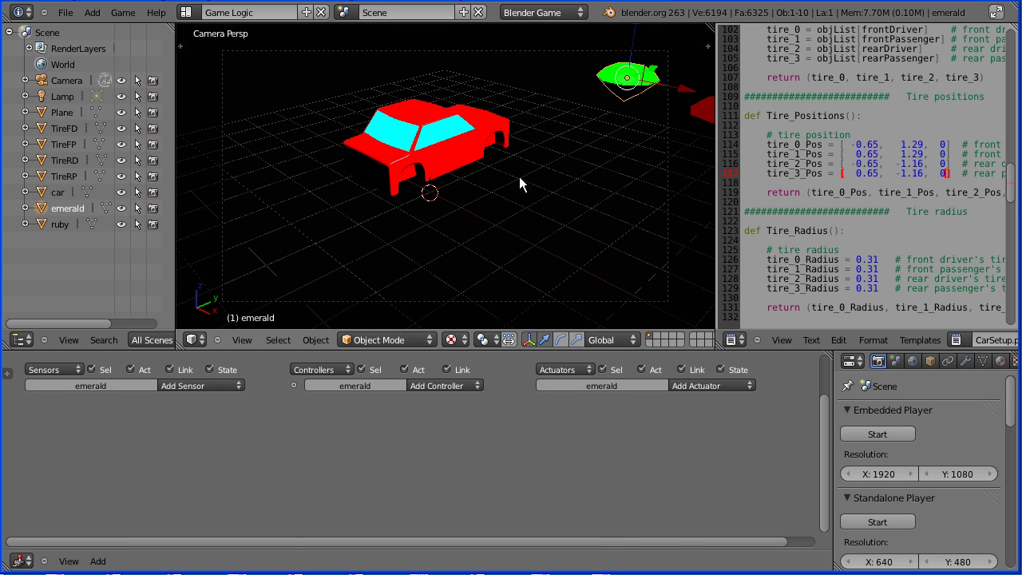
- Set the sidebar Display material shading to GLSL and widen the 3D view
{"action": "key", "text": "n"}
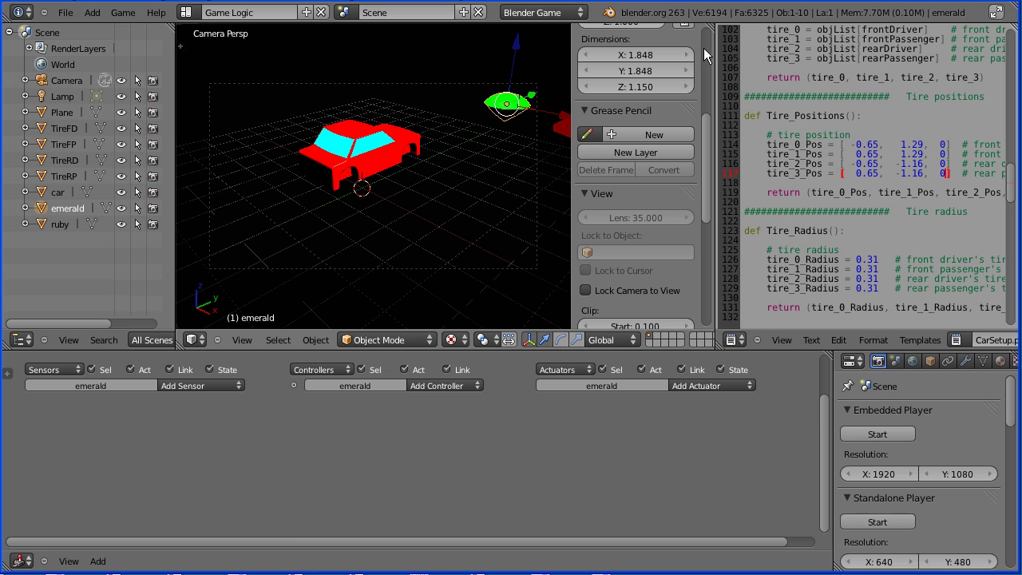
{"action": "mouse_move", "coordinate": [703, 131]}
{"action": "left_mouse_down"}
{"action": "mouse_move", "coordinate": [710, 168]}
{"action": "mouse_move", "coordinate": [679, 239]}
{"action": "left_mouse_up"}
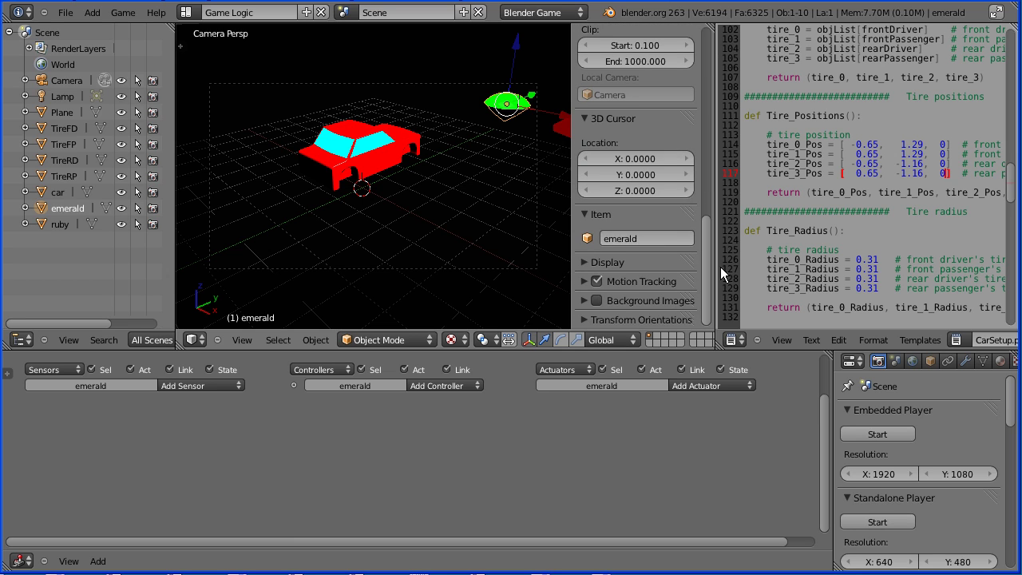
{"action": "left_click", "coordinate": [584, 267]}
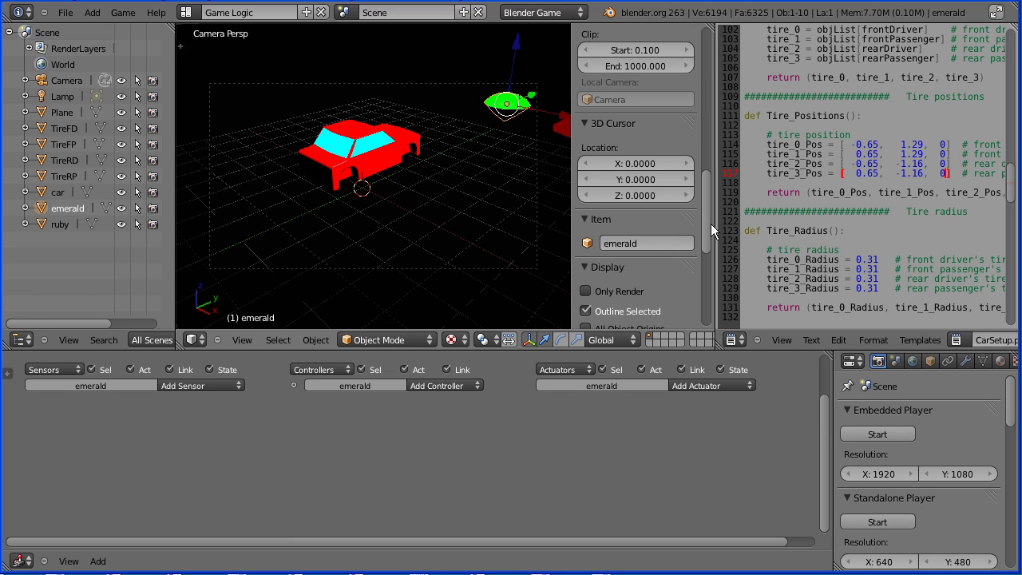
{"action": "left_click_drag", "start_coordinate": [707, 224], "coordinate": [718, 319]}
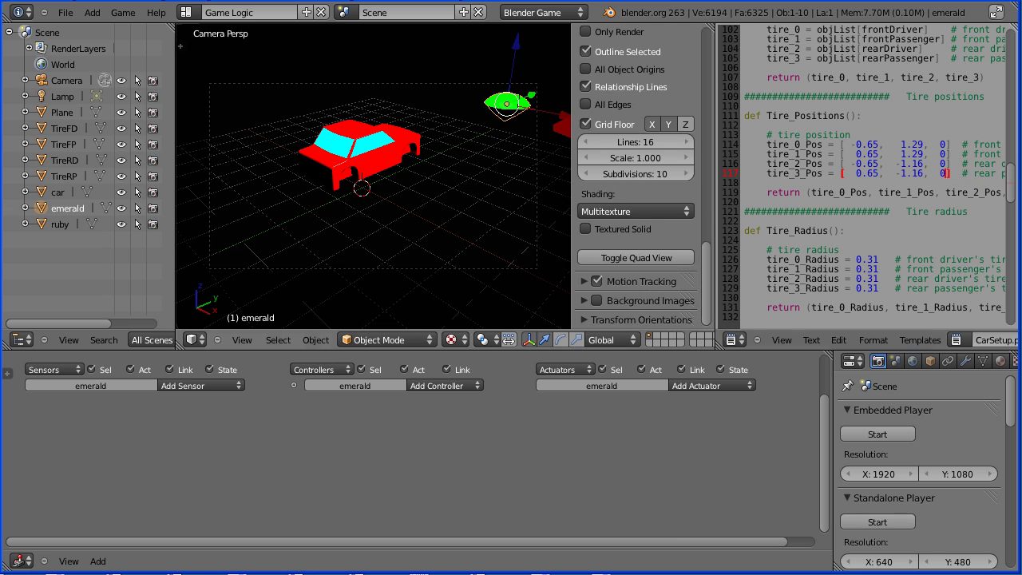
{"action": "left_click", "coordinate": [631, 212]}
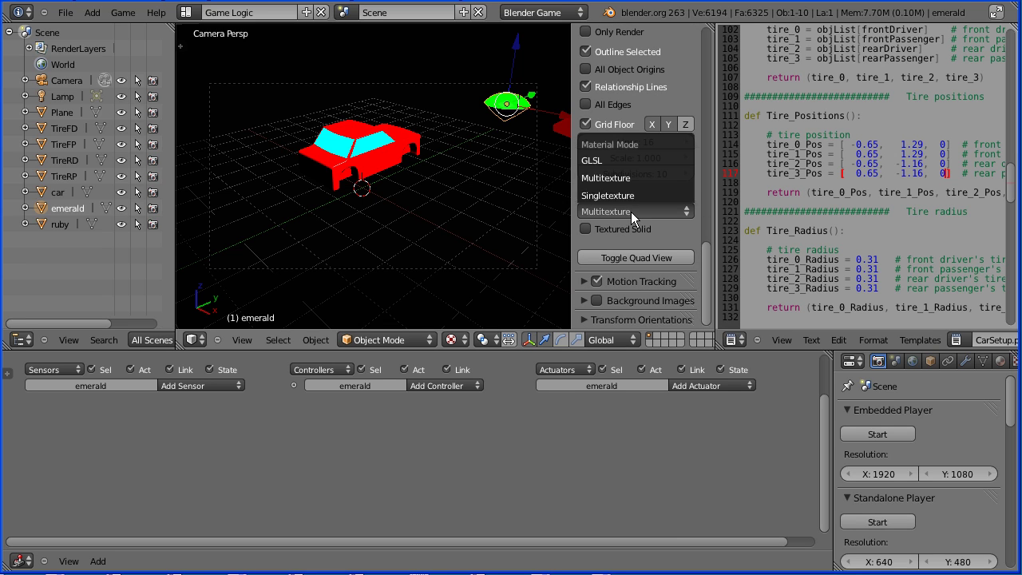
{"action": "left_click", "coordinate": [622, 159]}
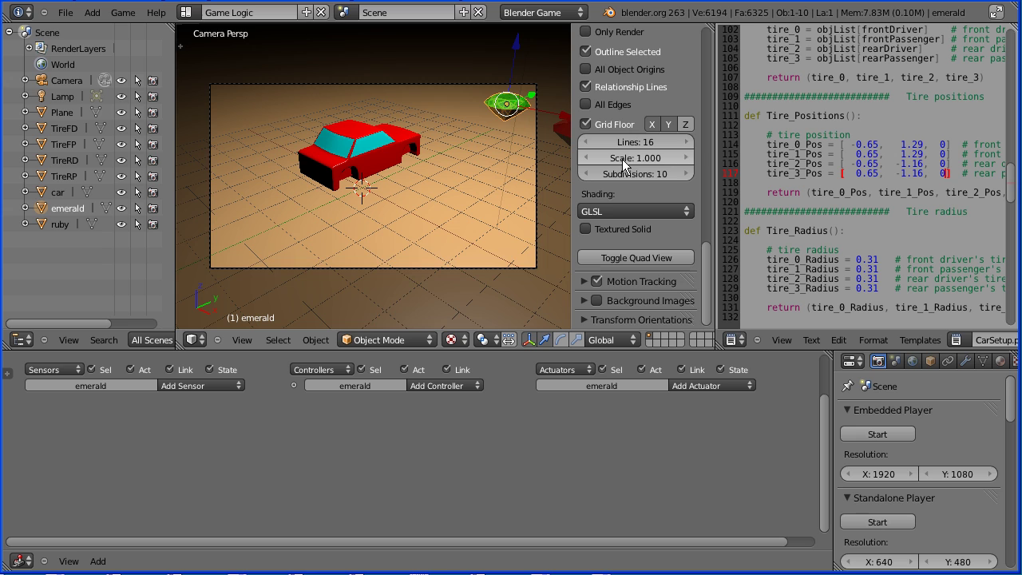
{"action": "left_click_drag", "start_coordinate": [573, 177], "coordinate": [717, 195]}
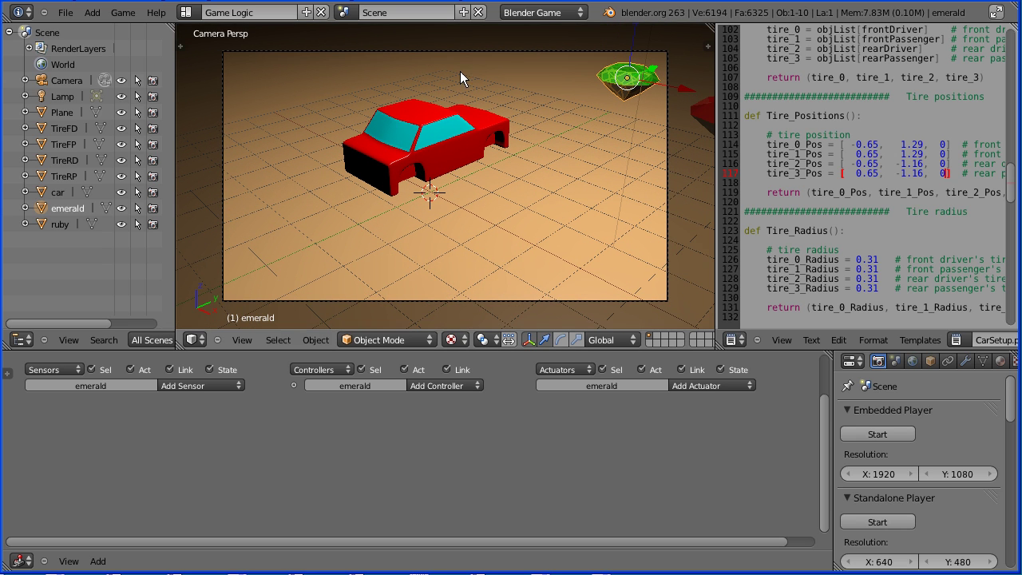
{"action": "left_click", "coordinate": [875, 433]}
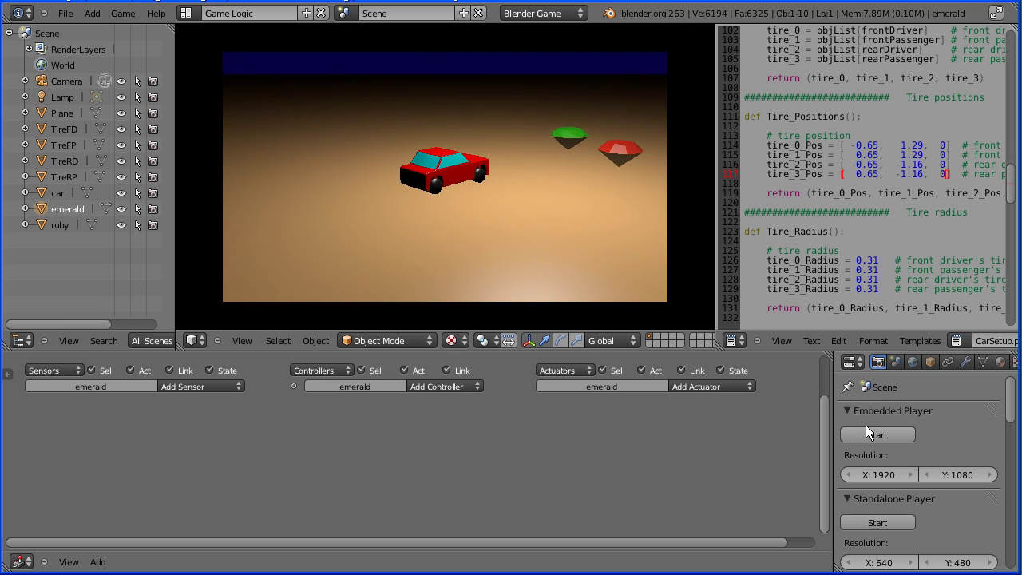
{"action": "key", "text": "Up"}
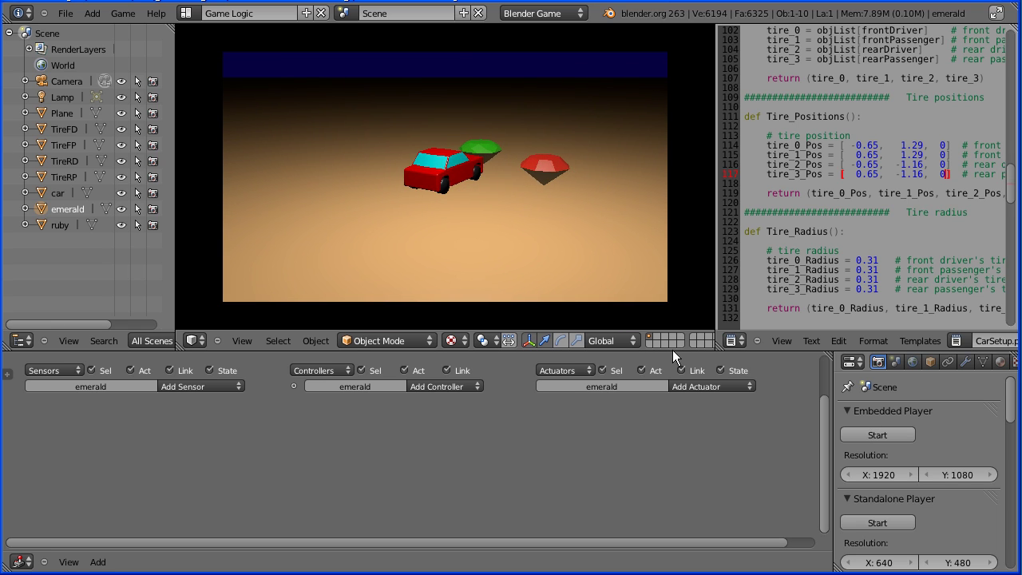
{"action": "key", "text": "Escape"}
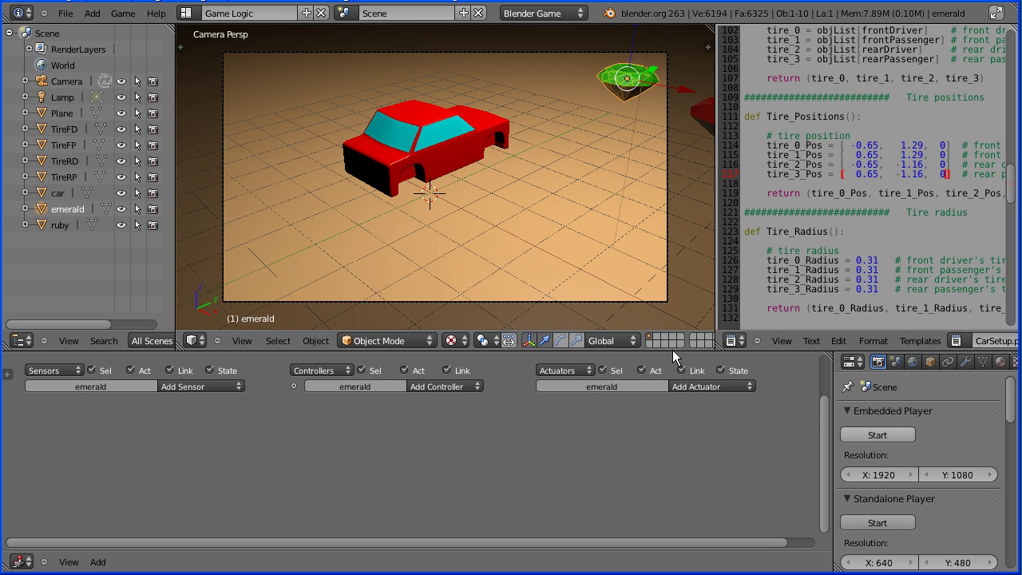
{"action": "left_click", "coordinate": [1001, 363]}
- Set the emerald material's Emit value to 0.50
{"action": "left_click_drag", "start_coordinate": [1012, 398], "coordinate": [1014, 439]}
{"action": "scroll", "coordinate": [1011, 467], "scroll_direction": "down", "scroll_amount": 8}
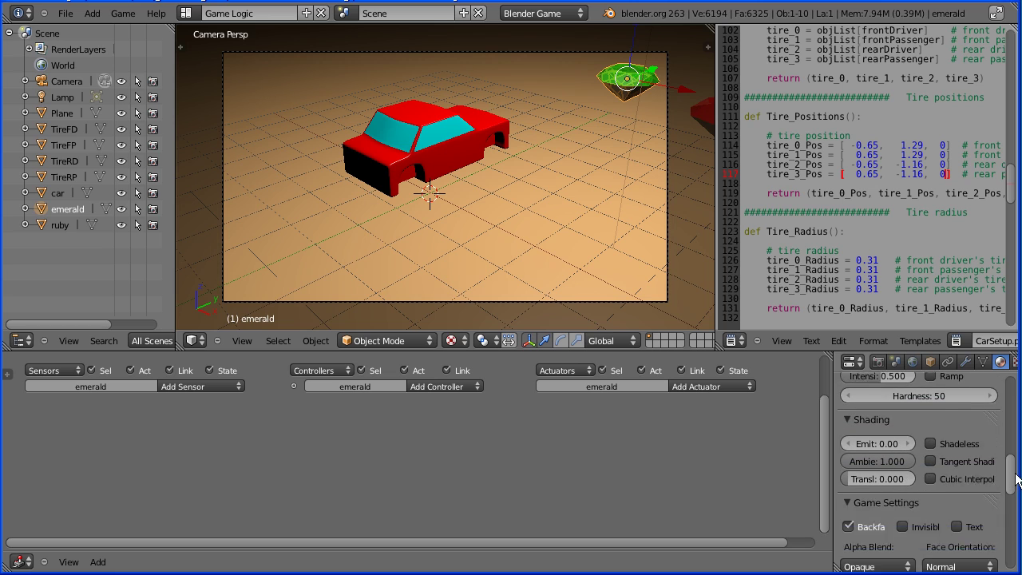
{"action": "left_click", "coordinate": [877, 460]}
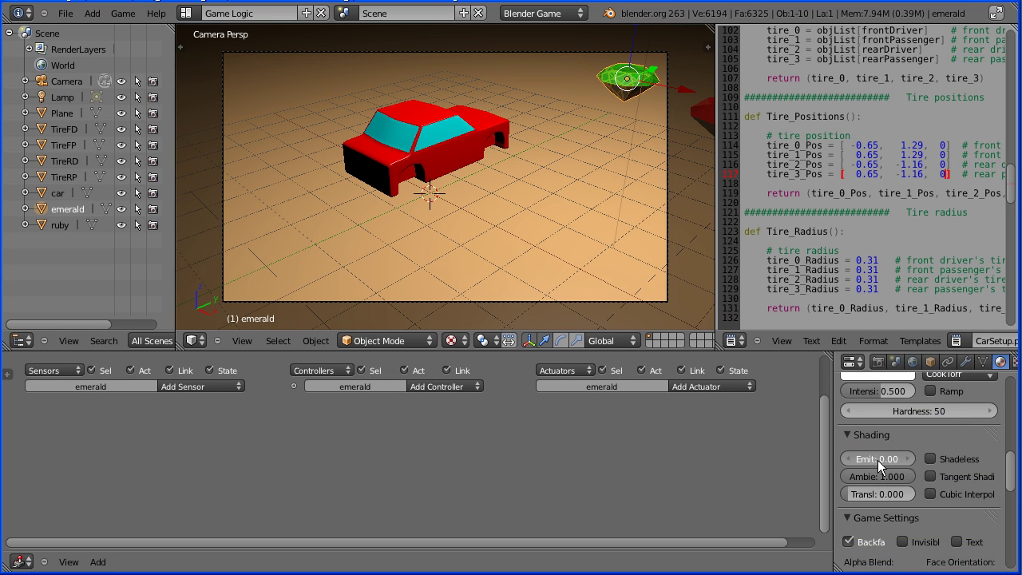
{"action": "key", "text": "BackSpace"}
{"action": "type", "text": ".5"}
{"action": "key", "text": "Return"}
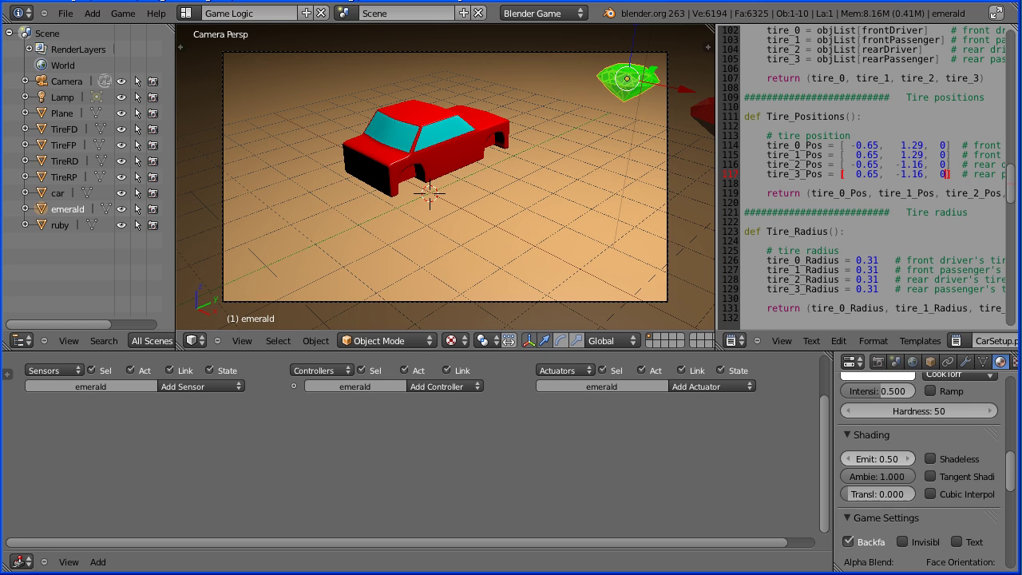
- Set the ruby material's Emit value to 0.50, then reselect the emerald
{"action": "right_click", "coordinate": [704, 114]}
{"action": "left_click", "coordinate": [866, 458]}
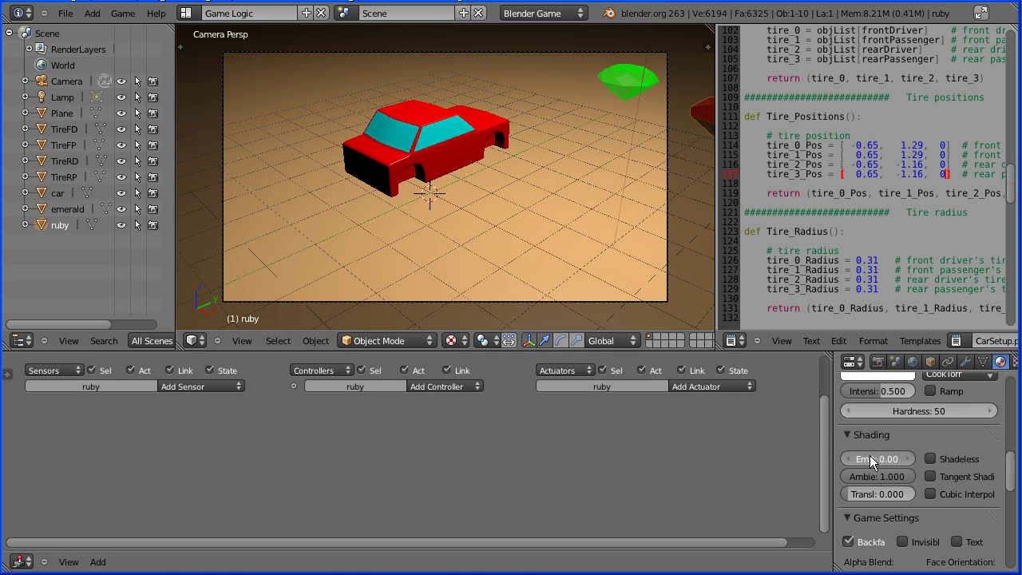
{"action": "key", "text": "BackSpace"}
{"action": "type", "text": ".5"}
{"action": "key", "text": "Return"}
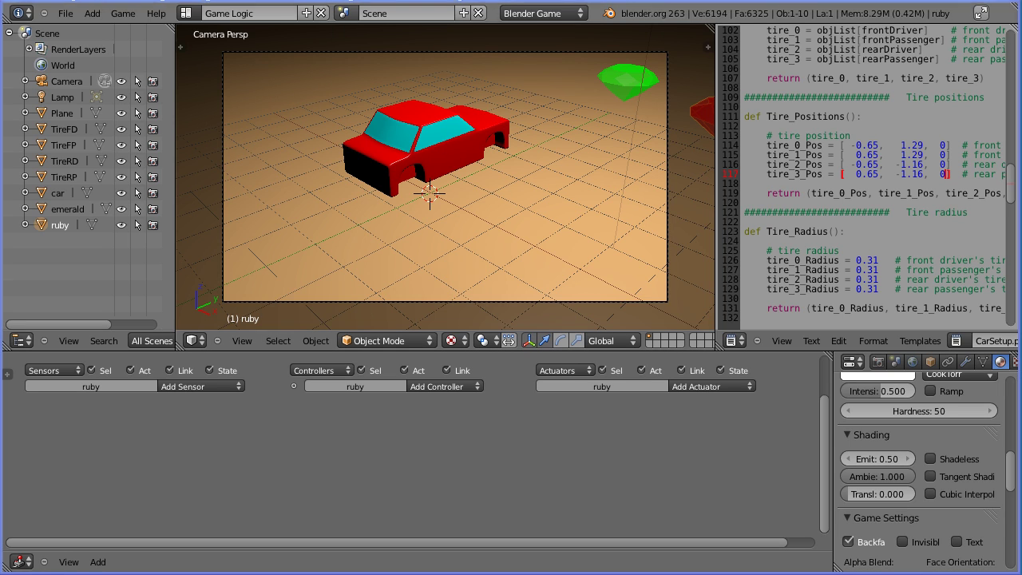
{"action": "right_click", "coordinate": [628, 90]}
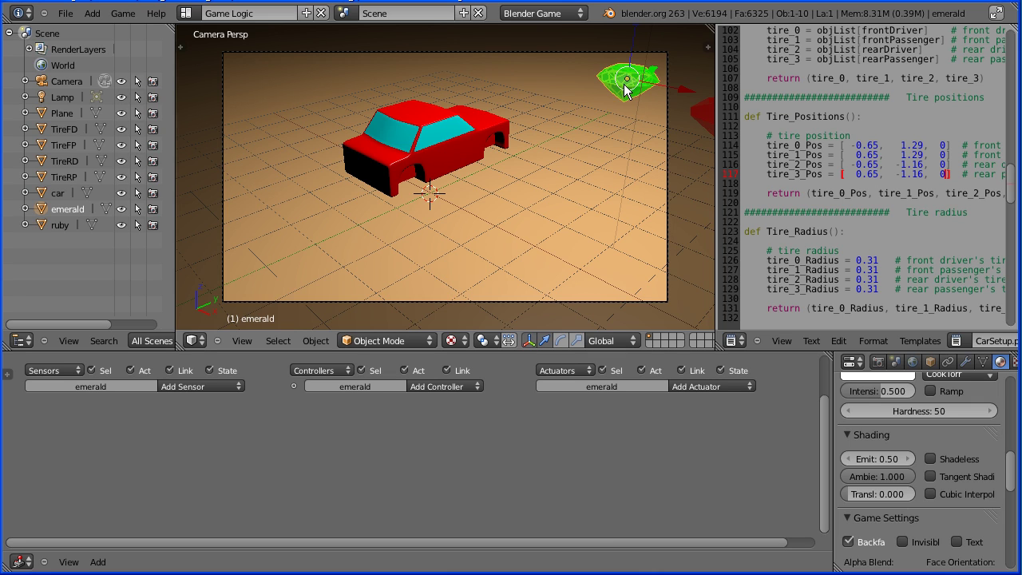
{"action": "left_click", "coordinate": [205, 386]}
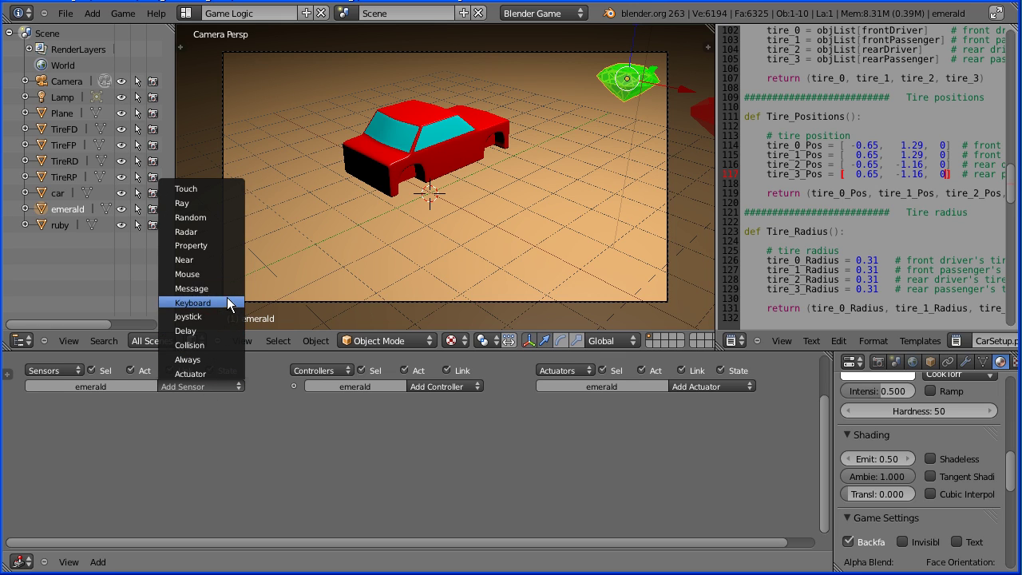
- Add a Near sensor and an Edit Object actuator set to End Object
{"action": "left_click", "coordinate": [229, 260]}
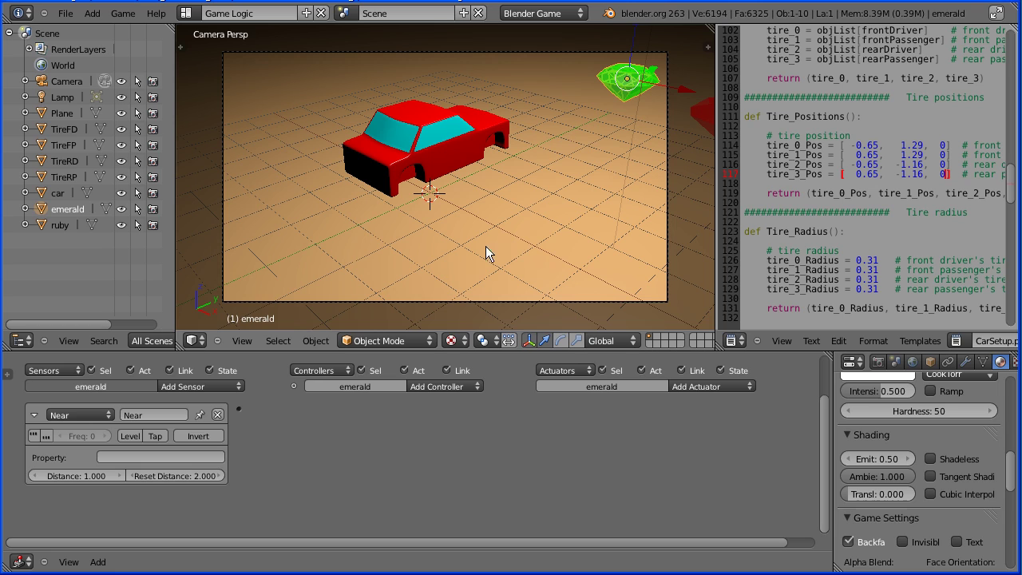
{"action": "left_click", "coordinate": [713, 388]}
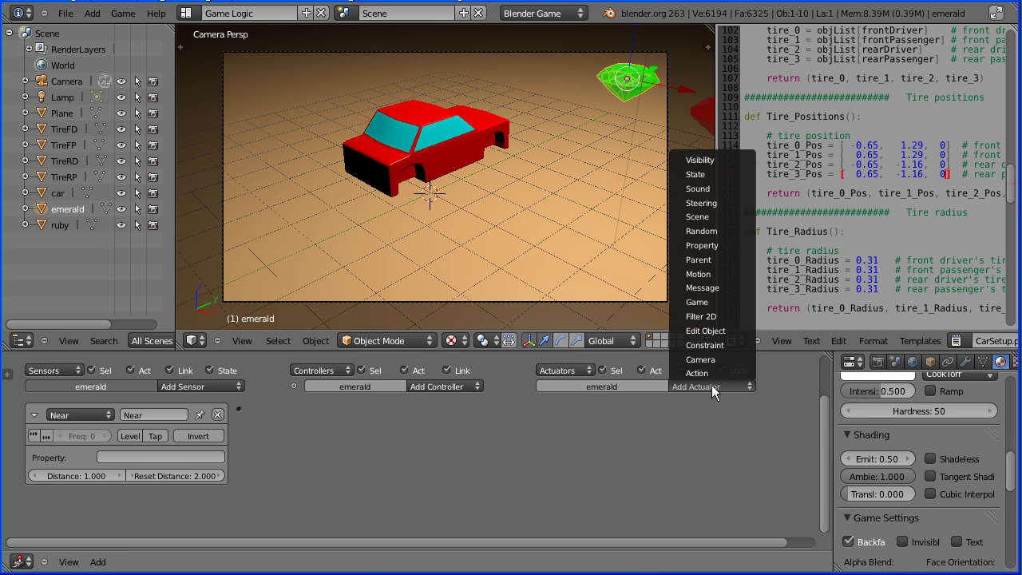
{"action": "left_click", "coordinate": [736, 332]}
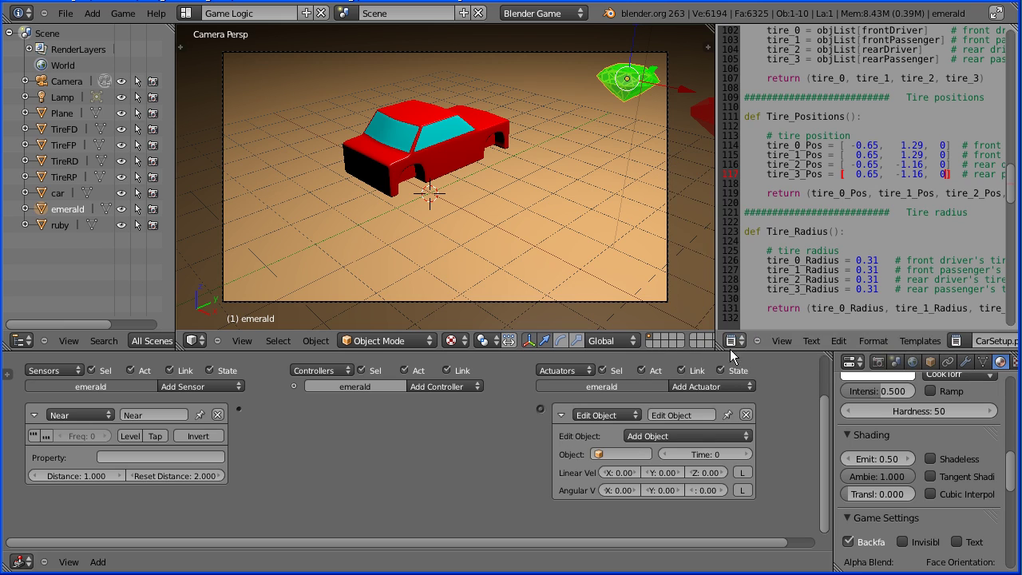
{"action": "left_click", "coordinate": [700, 436]}
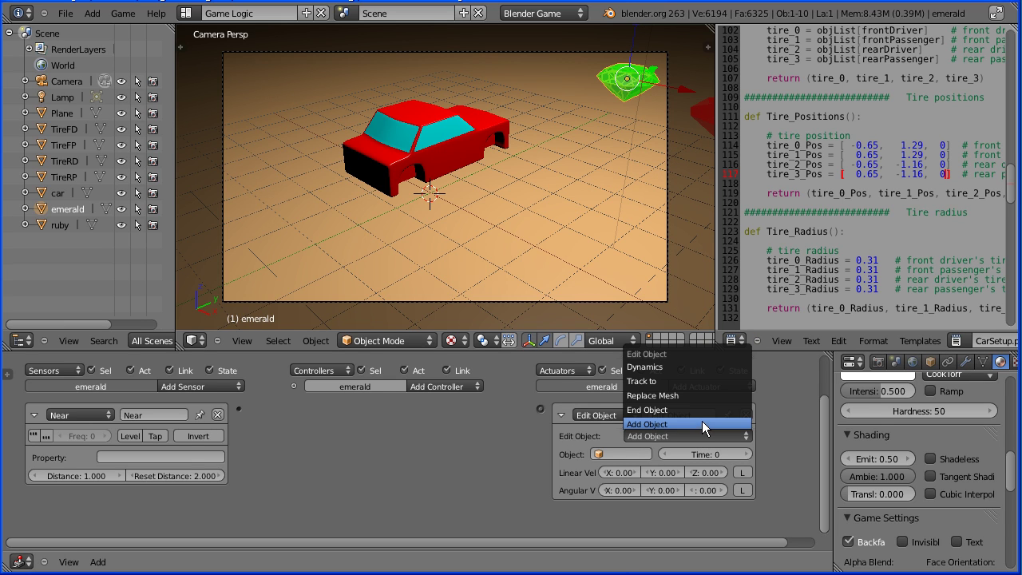
{"action": "left_click", "coordinate": [724, 410]}
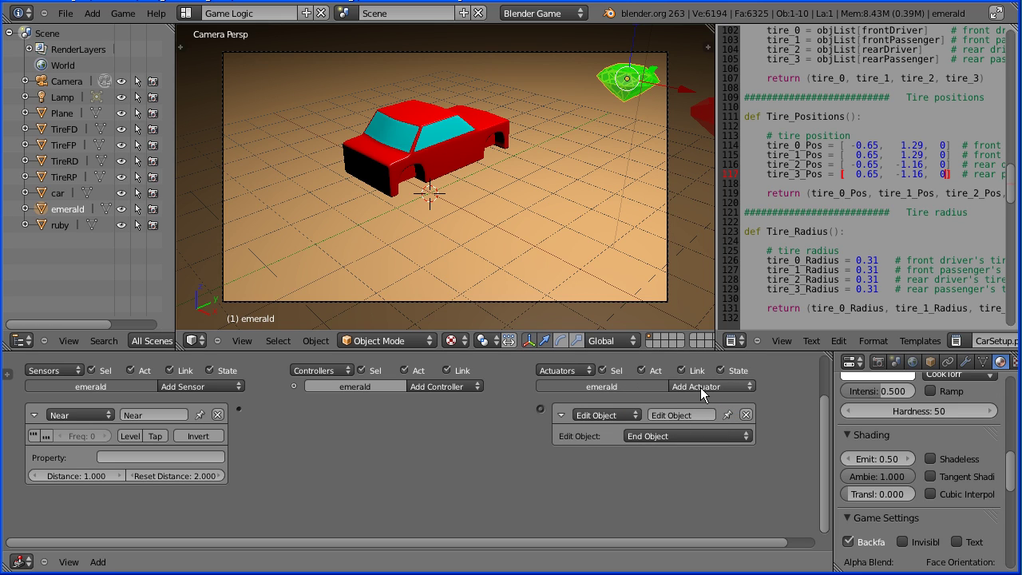
- Add a Message actuator with subject score100
{"action": "left_click", "coordinate": [701, 389]}
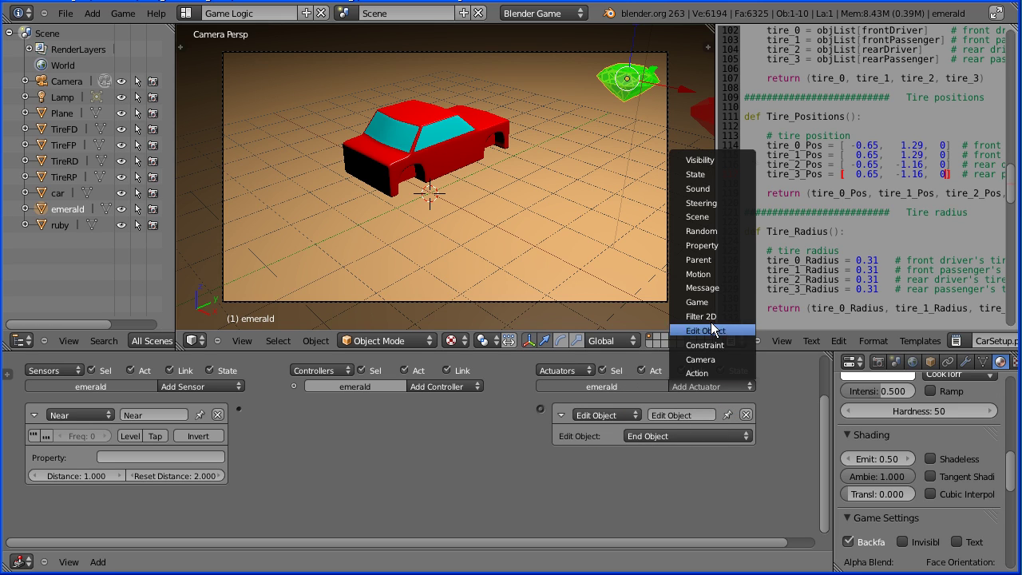
{"action": "left_click", "coordinate": [731, 290]}
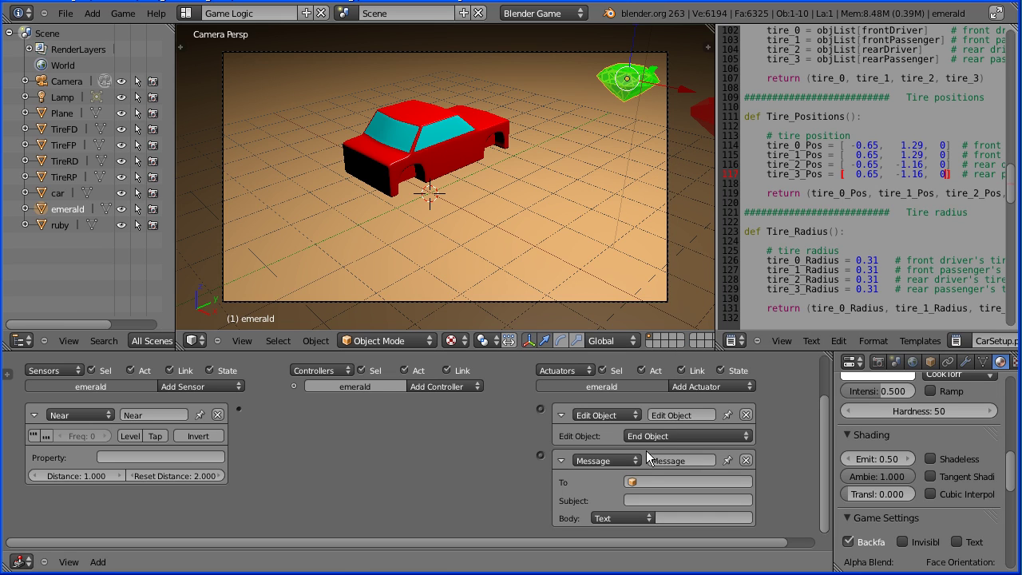
{"action": "left_click", "coordinate": [679, 497]}
{"action": "key", "text": "Return"}
{"action": "left_click", "coordinate": [437, 387]}
- Add an And controller and link it to the Edit Object and Message actuators
{"action": "left_click", "coordinate": [429, 401]}
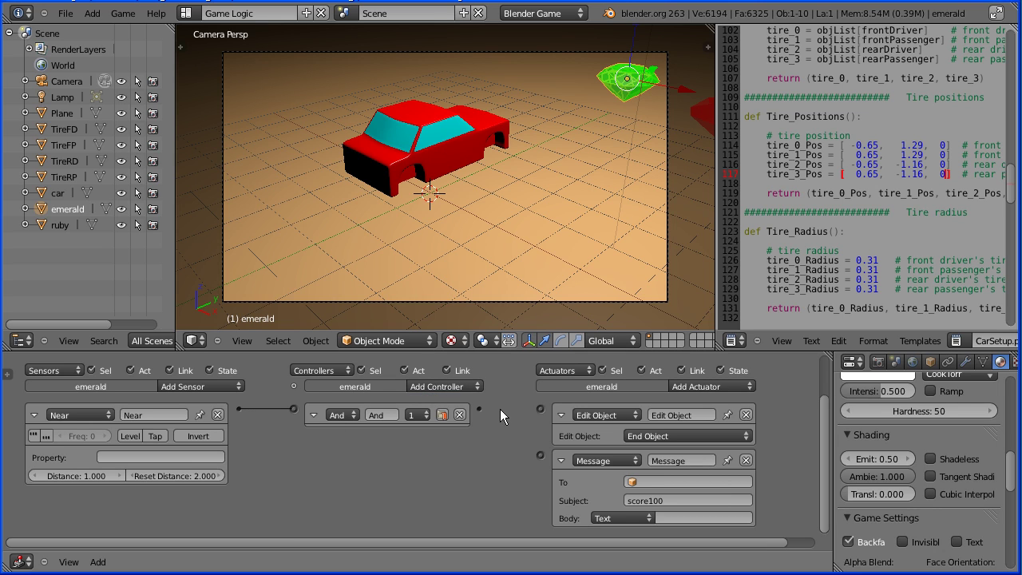
{"action": "left_click_drag", "start_coordinate": [537, 407], "coordinate": [541, 409]}
{"action": "left_click_drag", "start_coordinate": [528, 448], "coordinate": [540, 455]}
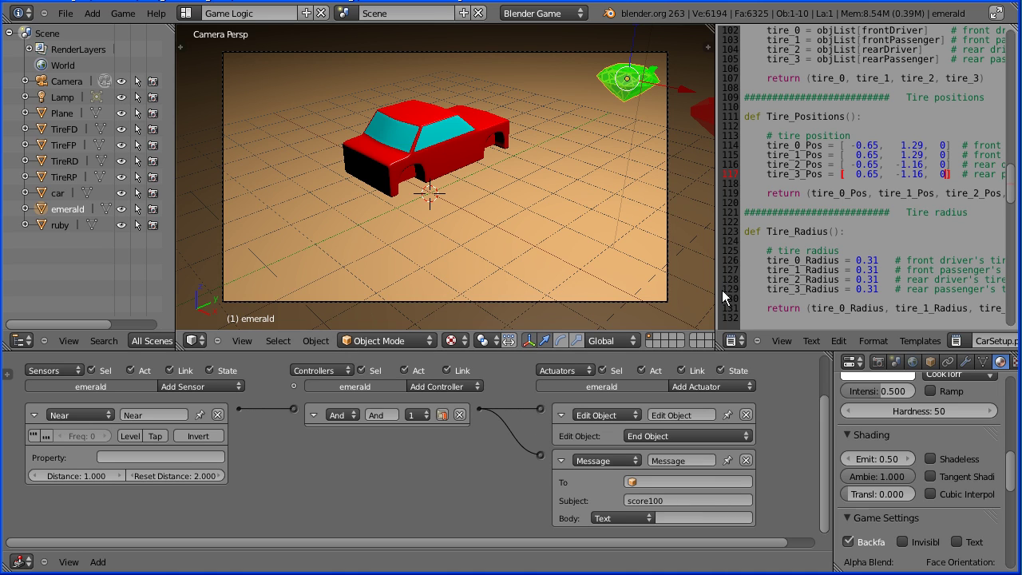
- Test-play the game, driving the car into the emerald so it vanishes
{"action": "left_click", "coordinate": [877, 362]}
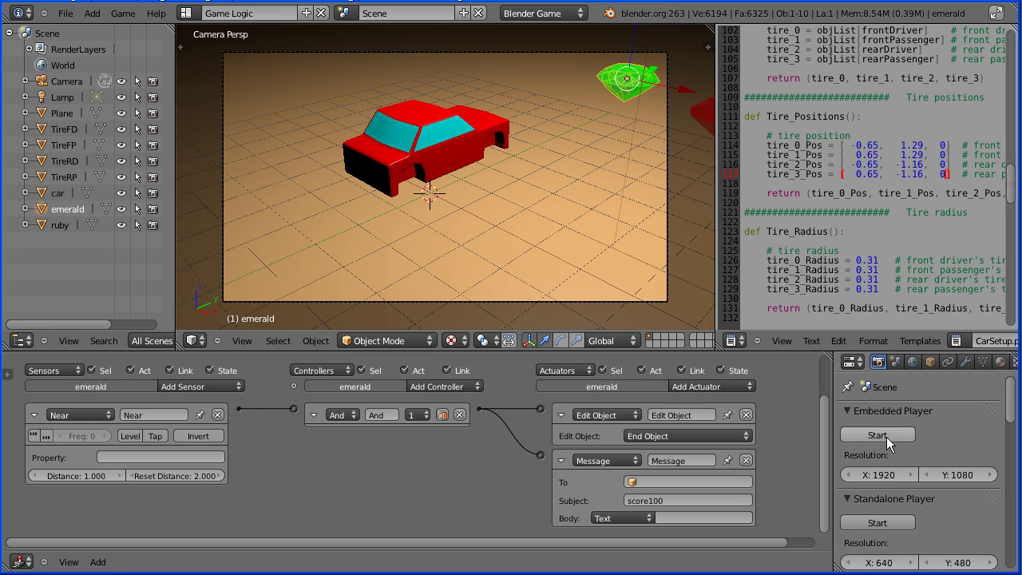
{"action": "left_click", "coordinate": [883, 432]}
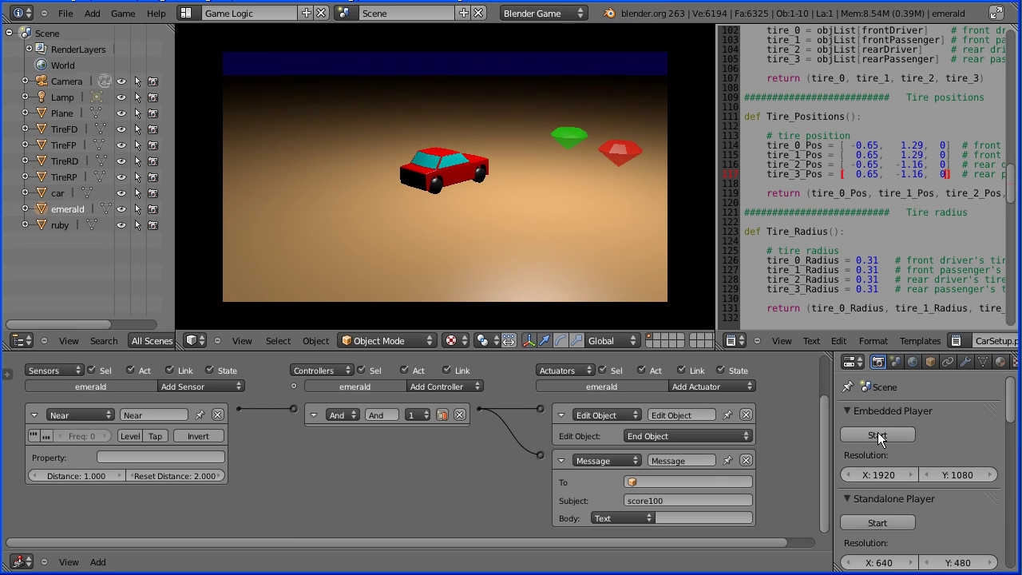
{"action": "key", "text": "Up"}
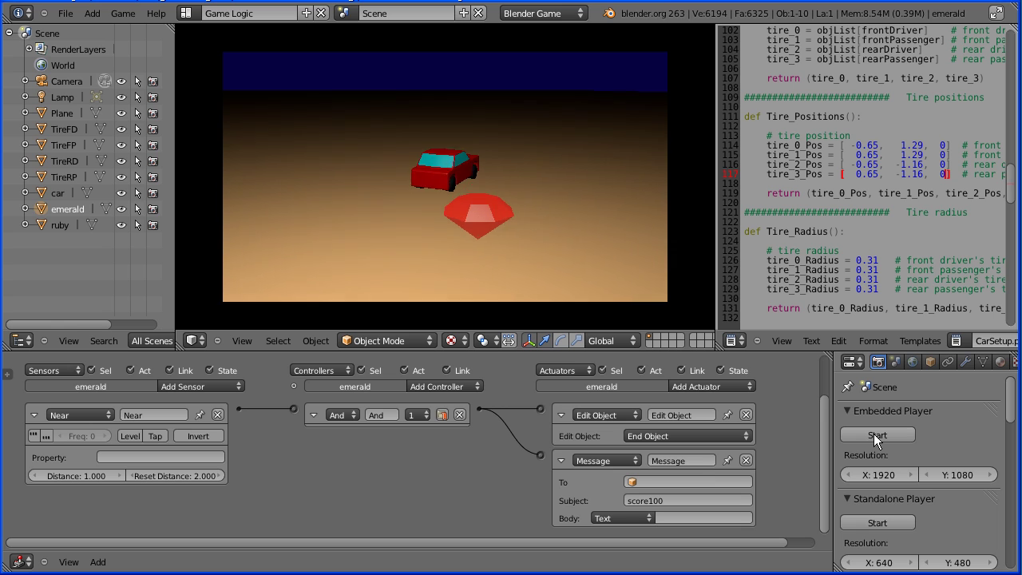
{"action": "key", "text": "Escape"}
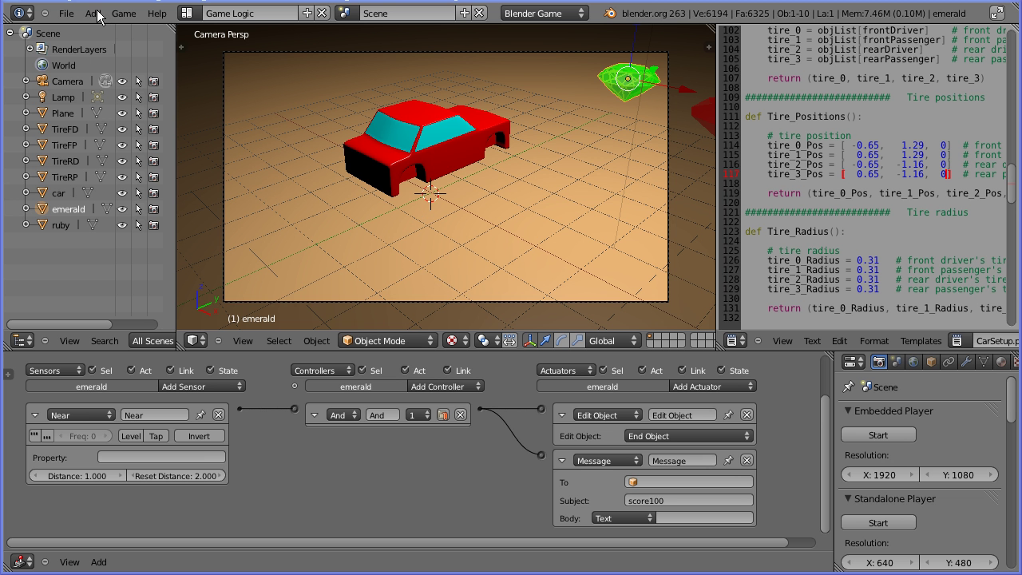
- Add an Empty object and place it at X -4.113, Y 3.606
{"action": "left_click", "coordinate": [95, 14]}
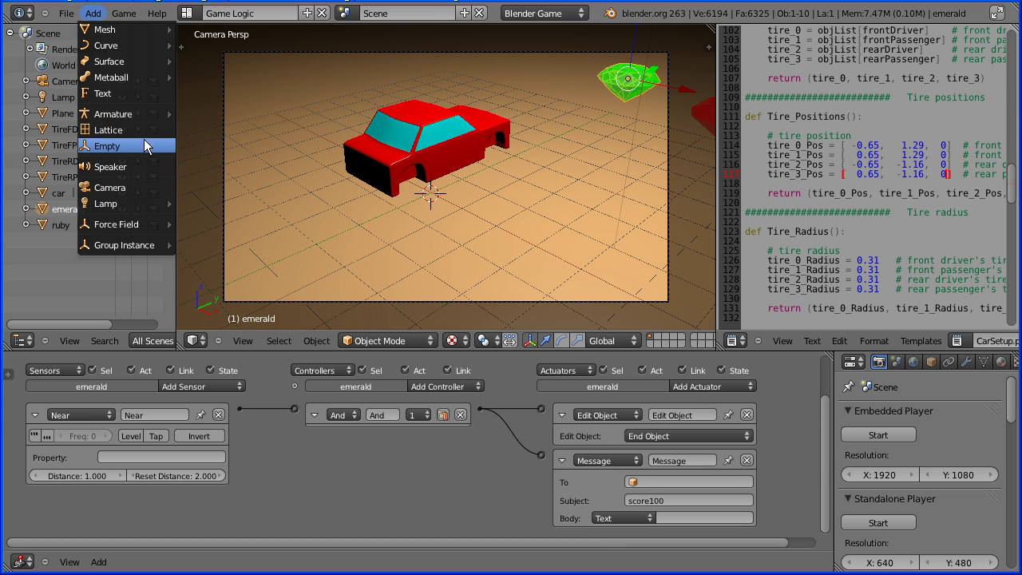
{"action": "left_click", "coordinate": [164, 147]}
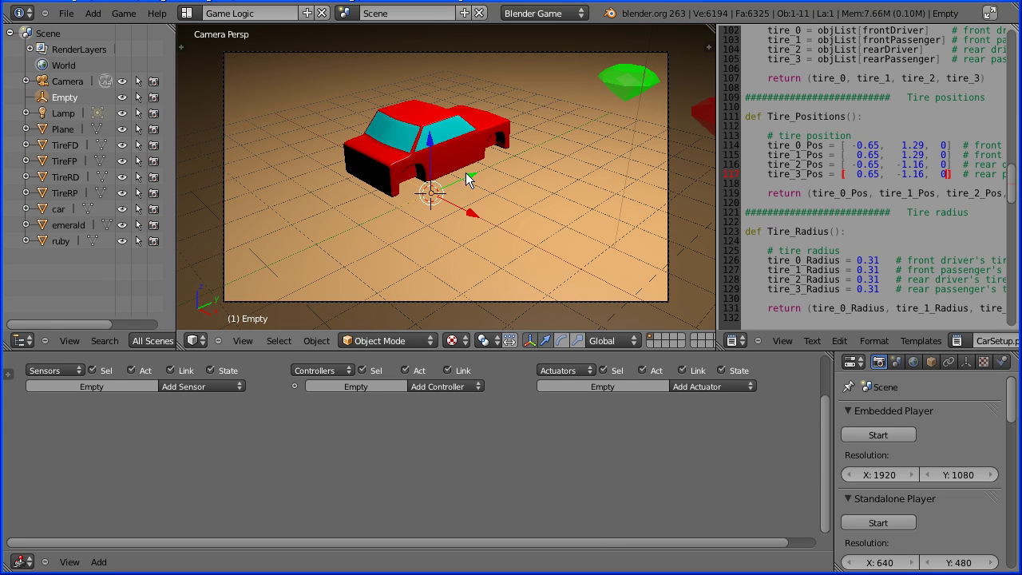
{"action": "left_click_drag", "start_coordinate": [469, 180], "coordinate": [327, 242]}
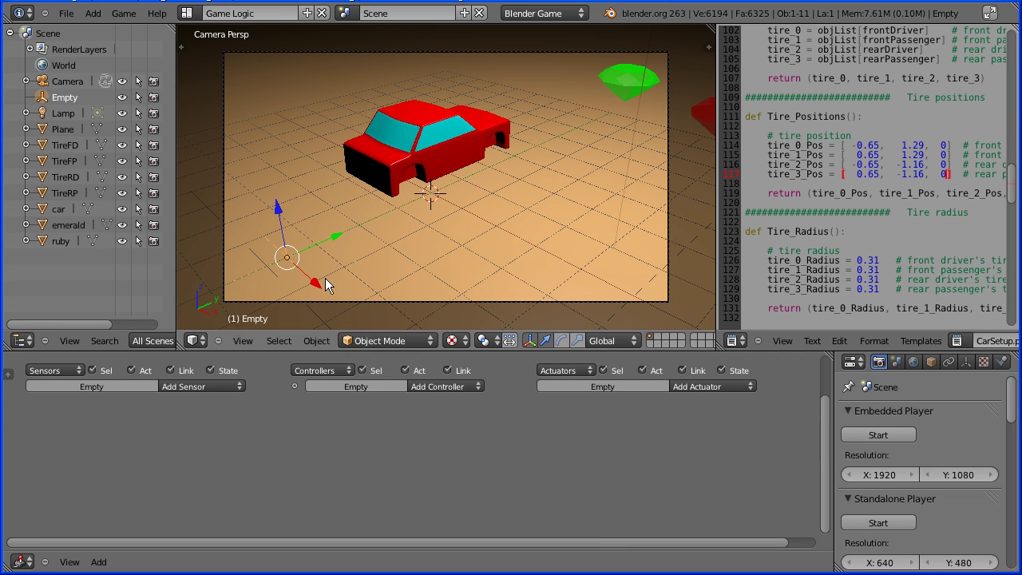
{"action": "left_click_drag", "start_coordinate": [317, 288], "coordinate": [247, 210]}
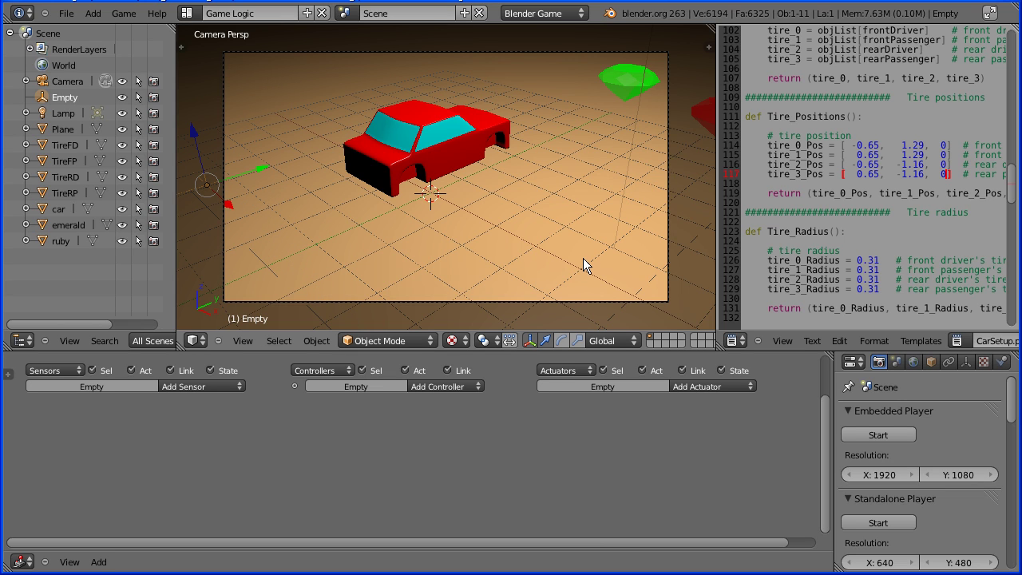
- Rename the Empty to Game in the Object properties
{"action": "left_click", "coordinate": [931, 363]}
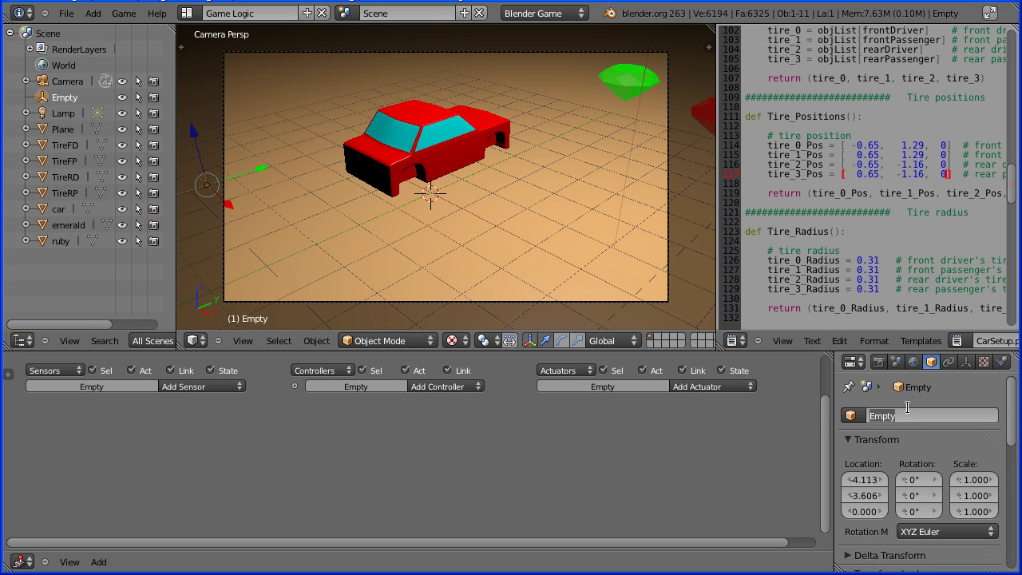
{"action": "type", "text": "Game"}
{"action": "key", "text": "Return"}
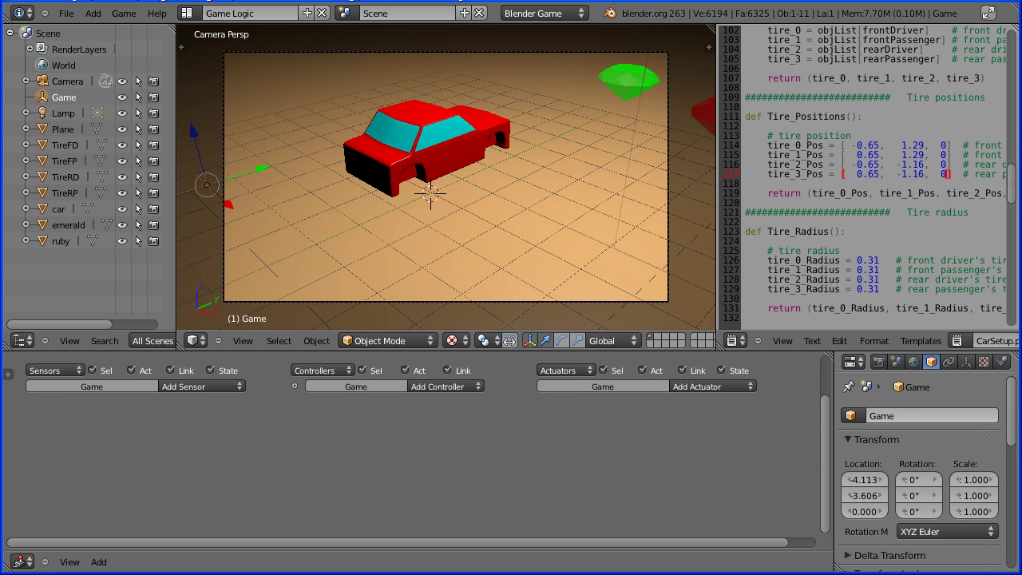
- Add an Integer game property named score to the Game object
{"action": "left_click", "coordinate": [8, 374]}
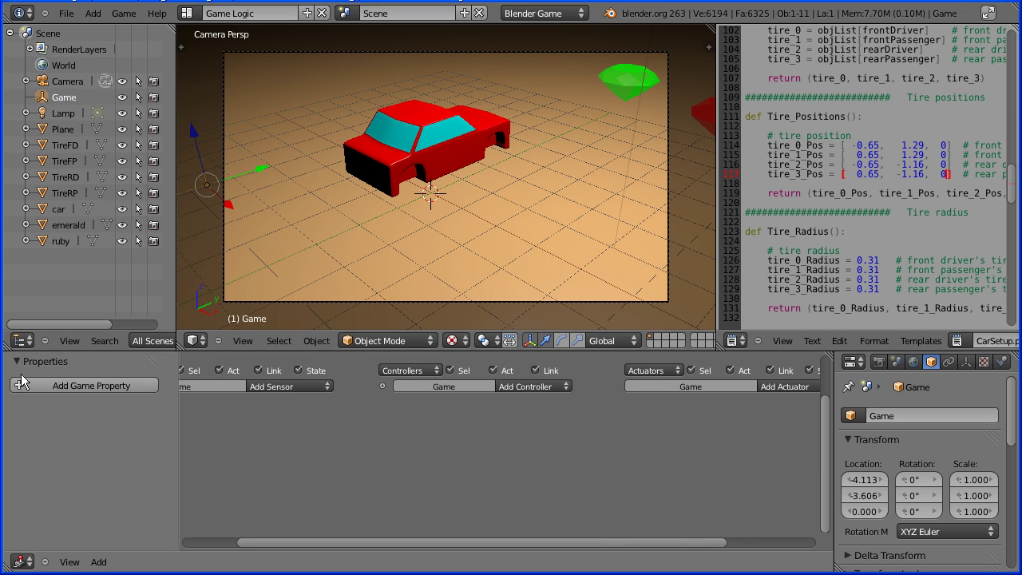
{"action": "left_click", "coordinate": [137, 388]}
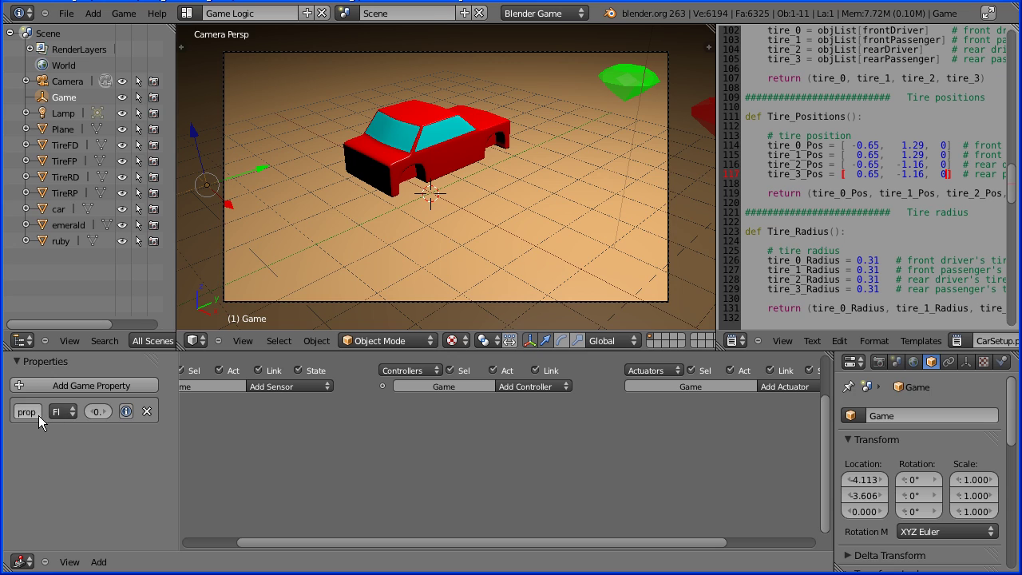
{"action": "left_click", "coordinate": [37, 413]}
{"action": "type", "text": "score"}
{"action": "key", "text": "Return"}
{"action": "left_click", "coordinate": [68, 412]}
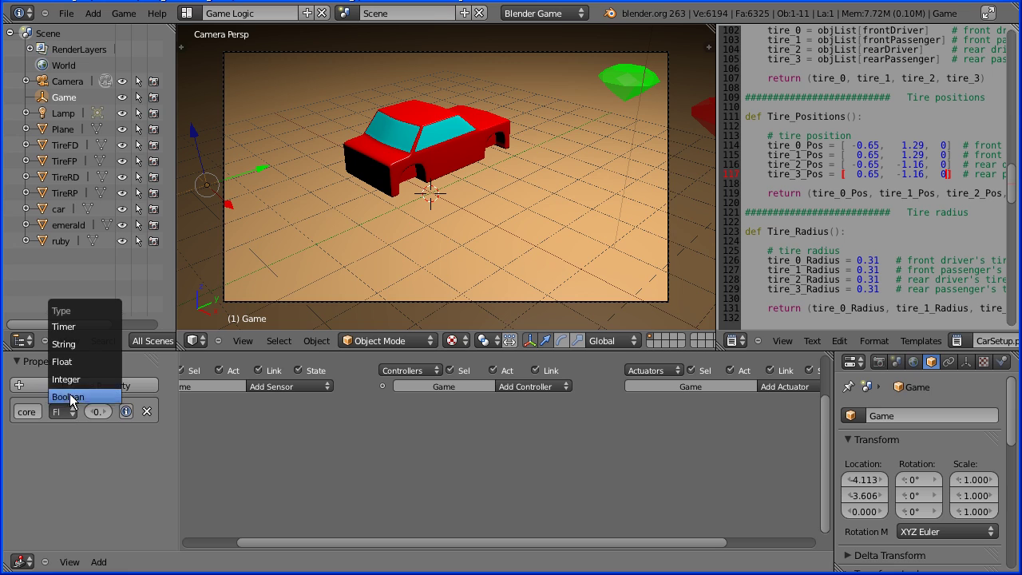
{"action": "left_click", "coordinate": [111, 386]}
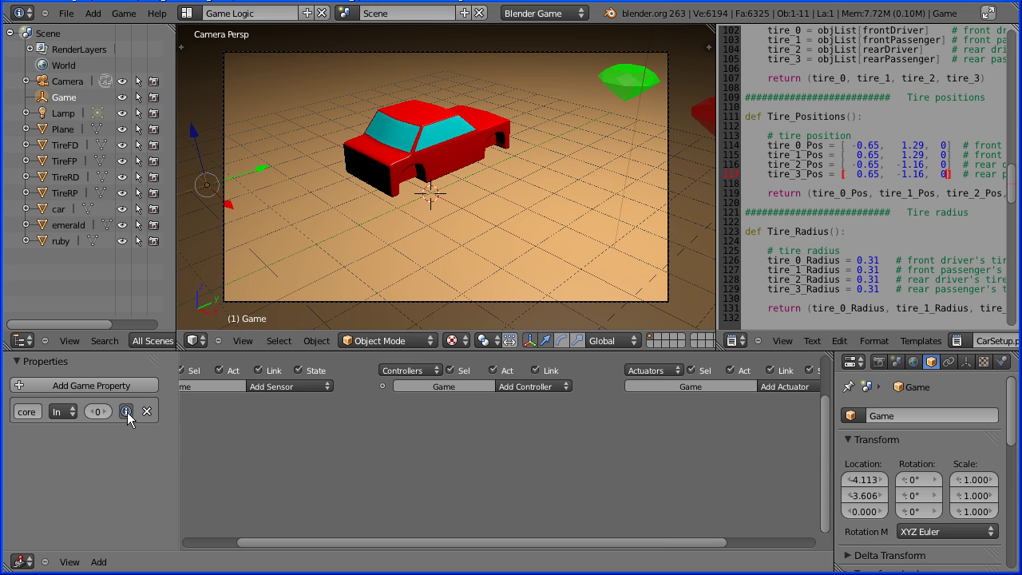
- Enable Show Debug Properties in the Game menu
{"action": "left_click", "coordinate": [127, 14]}
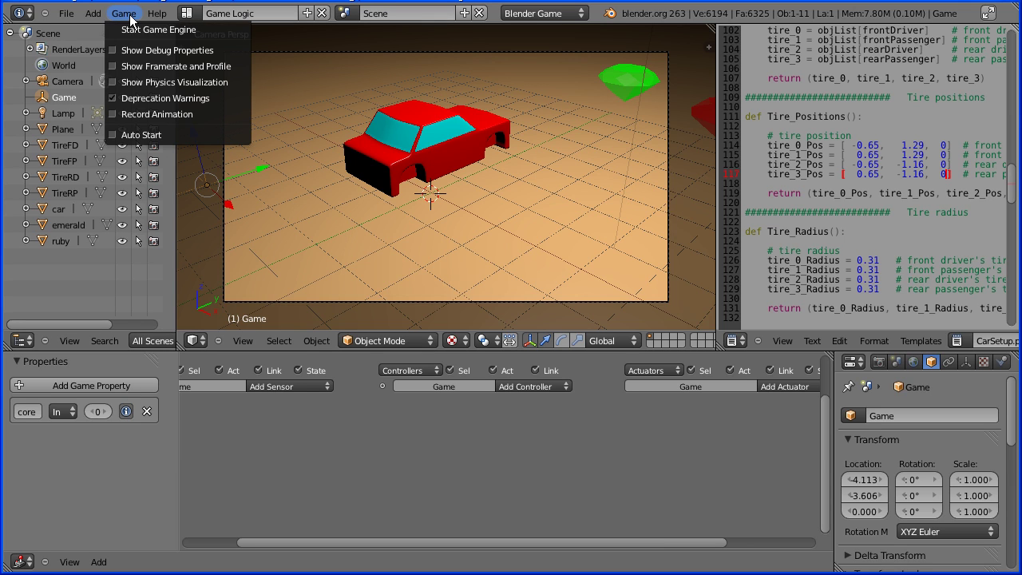
{"action": "left_click", "coordinate": [237, 54]}
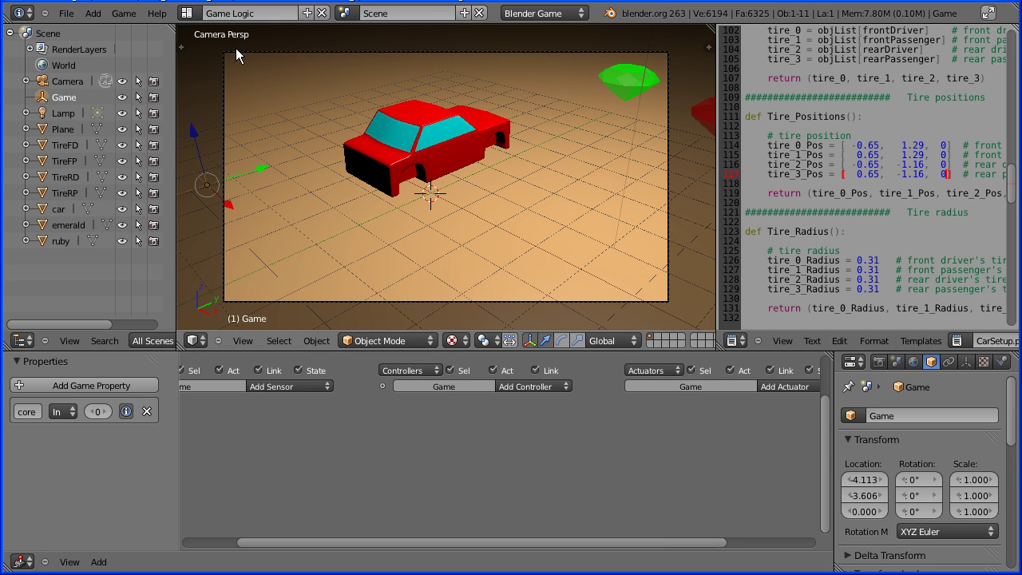
{"action": "left_click", "coordinate": [879, 362]}
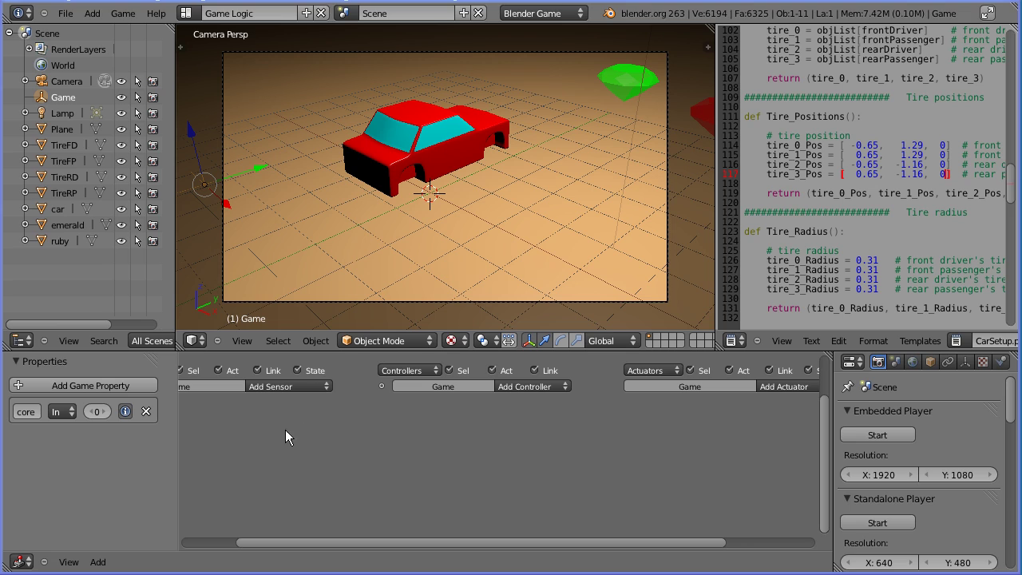
- Add a Message sensor with subject score100 to the Game object
{"action": "left_click_drag", "start_coordinate": [177, 445], "coordinate": [8, 448]}
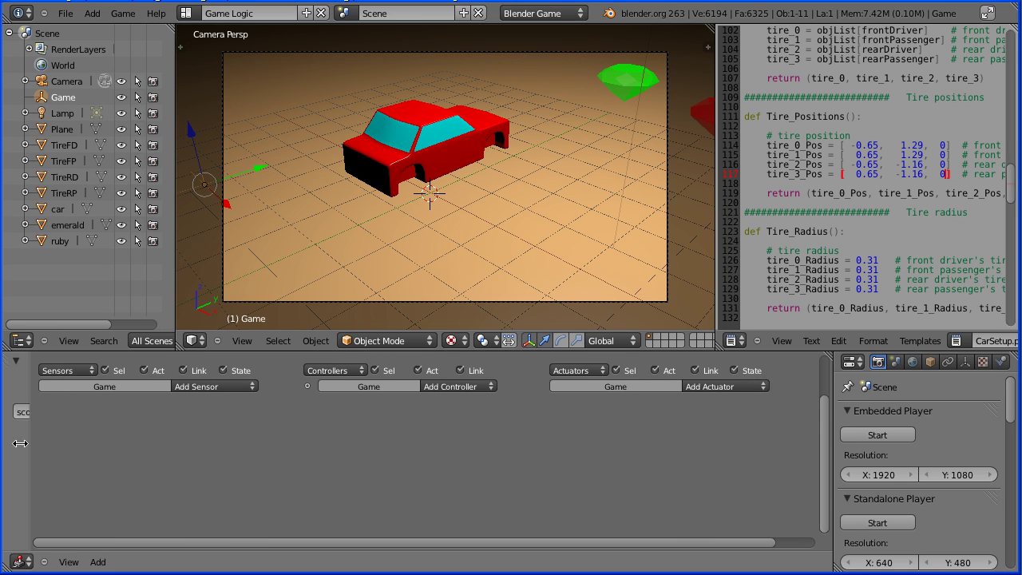
{"action": "left_click", "coordinate": [220, 385]}
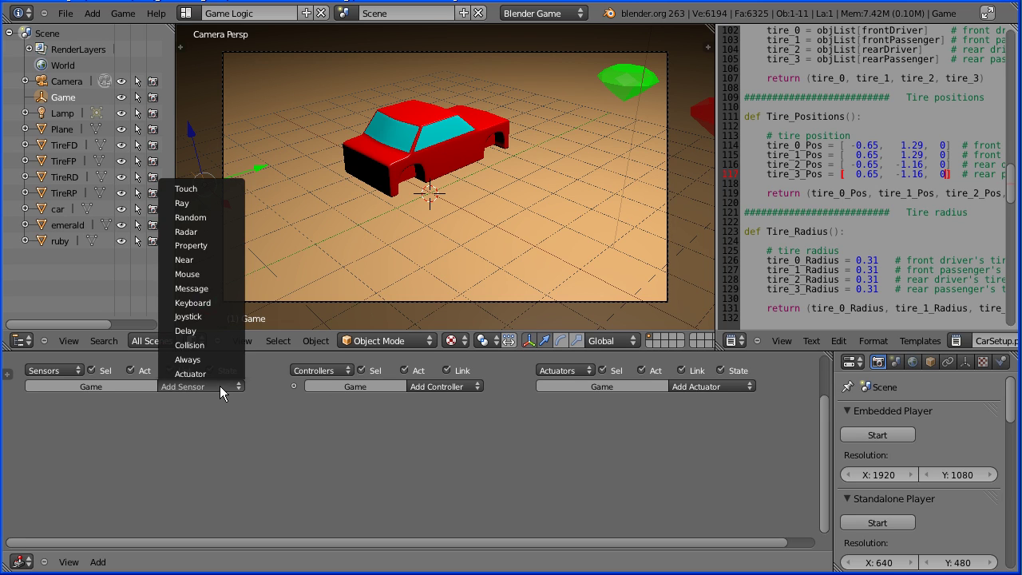
{"action": "left_click", "coordinate": [221, 289]}
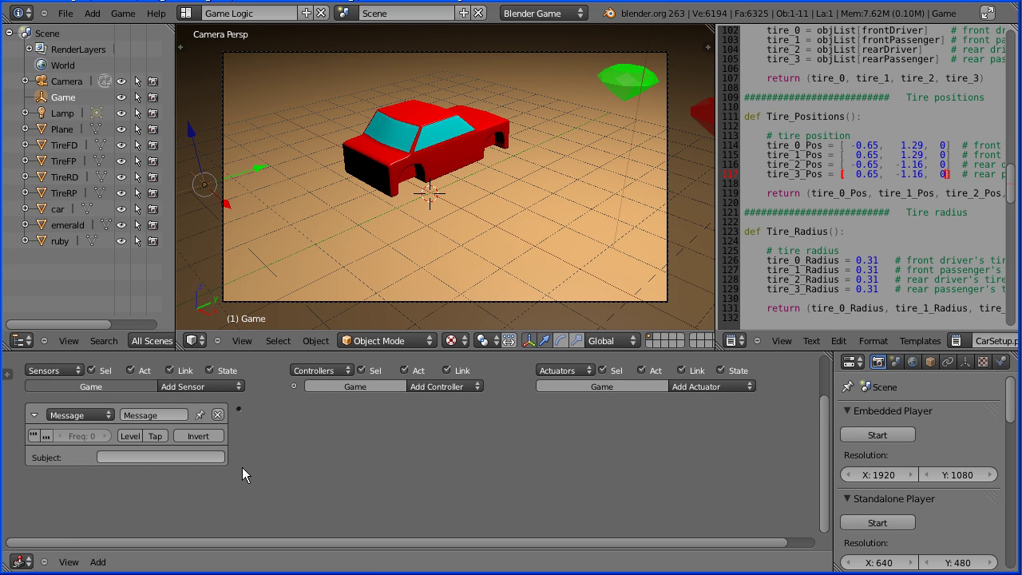
{"action": "left_click", "coordinate": [130, 456]}
{"action": "type", "text": "score100"}
{"action": "key", "text": "Return"}
- Add a Property actuator on score with mode Add and value 100
{"action": "left_click", "coordinate": [708, 387]}
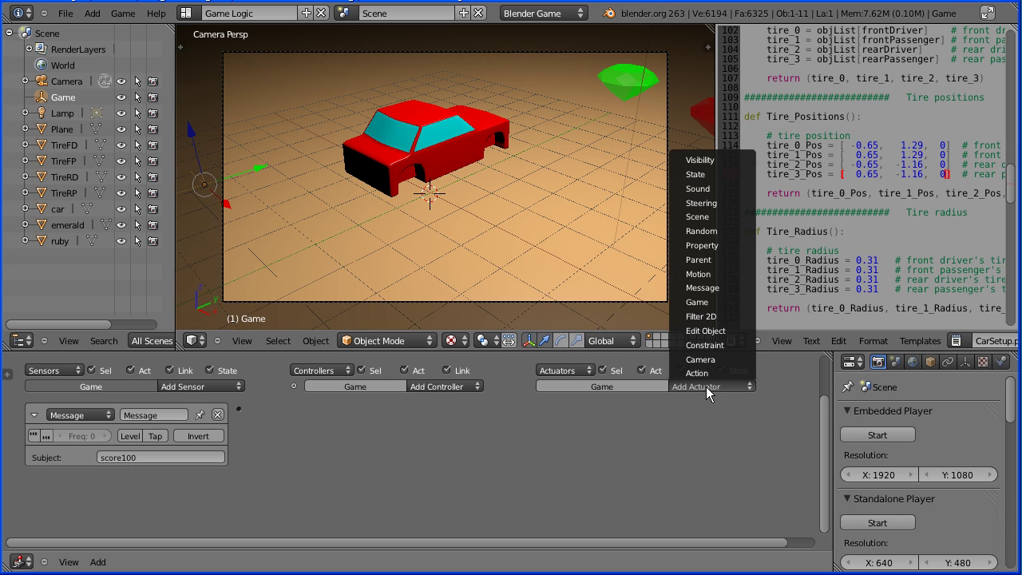
{"action": "left_click", "coordinate": [744, 251]}
{"action": "left_click", "coordinate": [690, 454]}
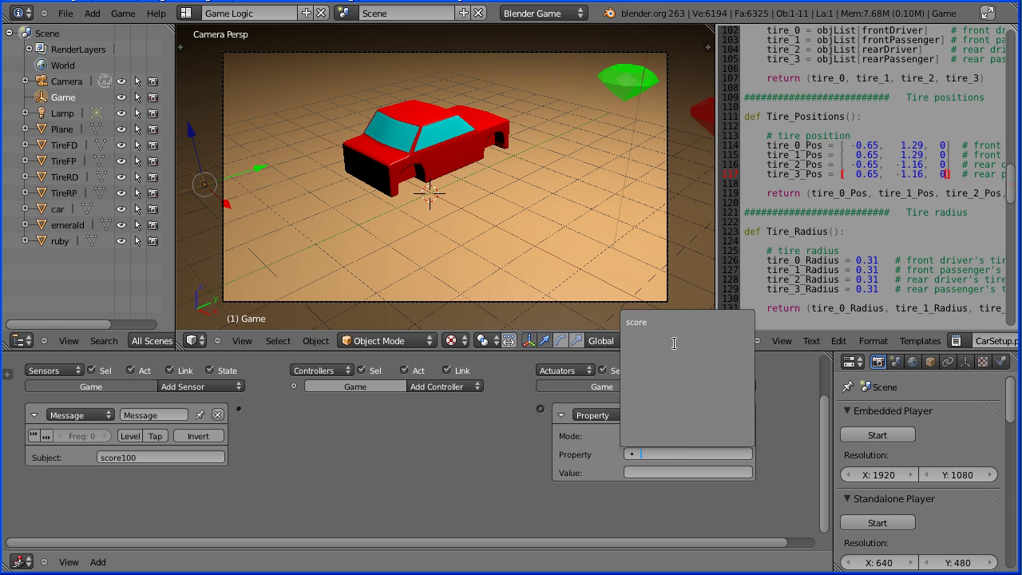
{"action": "left_click", "coordinate": [674, 323]}
{"action": "left_click", "coordinate": [678, 436]}
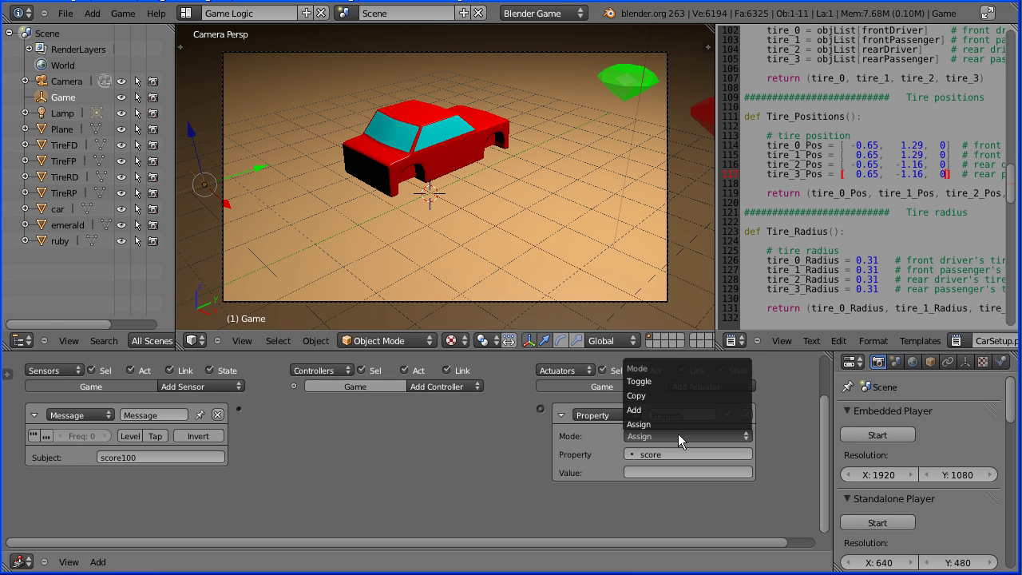
{"action": "left_click", "coordinate": [676, 409]}
{"action": "left_click", "coordinate": [646, 471]}
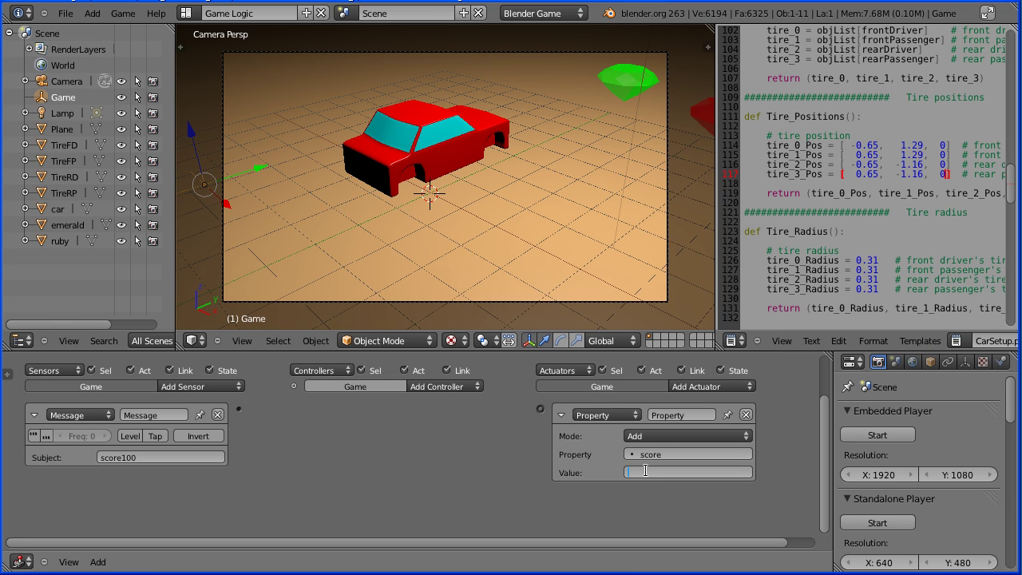
{"action": "type", "text": "100"}
{"action": "key", "text": "Return"}
- Add an And controller linking the Message sensor to the Property actuator
{"action": "left_click", "coordinate": [447, 387]}
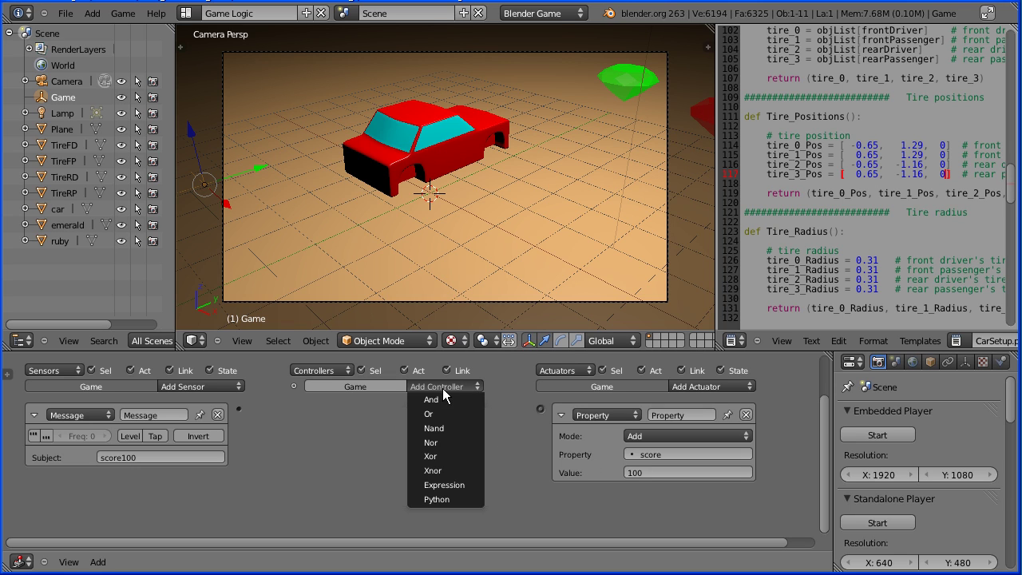
{"action": "left_click", "coordinate": [440, 396]}
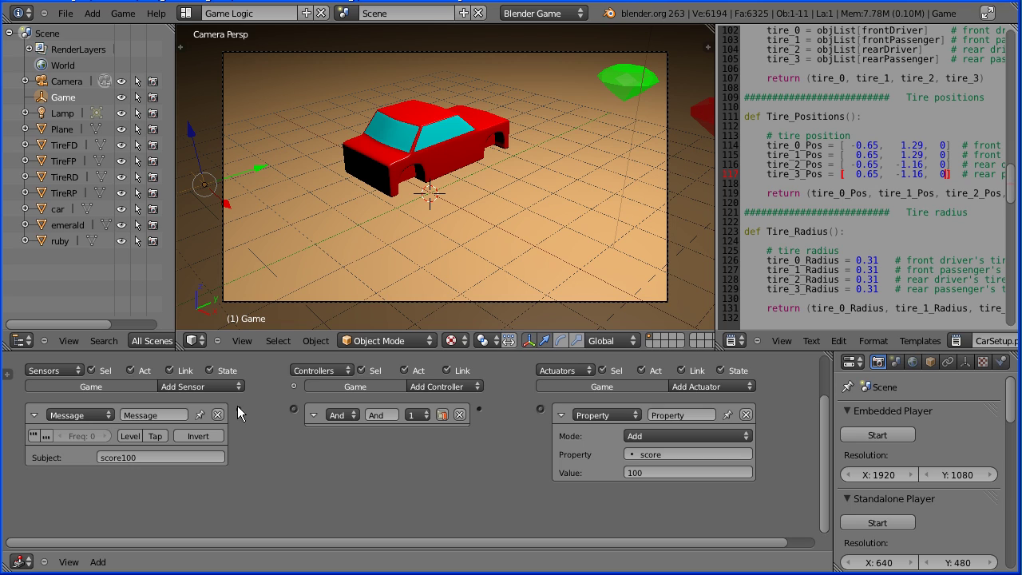
{"action": "left_click_drag", "start_coordinate": [273, 409], "coordinate": [294, 409]}
{"action": "left_click_drag", "start_coordinate": [541, 410], "coordinate": [540, 411]}
- Test-play the game, driving into the emerald so score reaches 100
{"action": "left_click", "coordinate": [898, 433]}
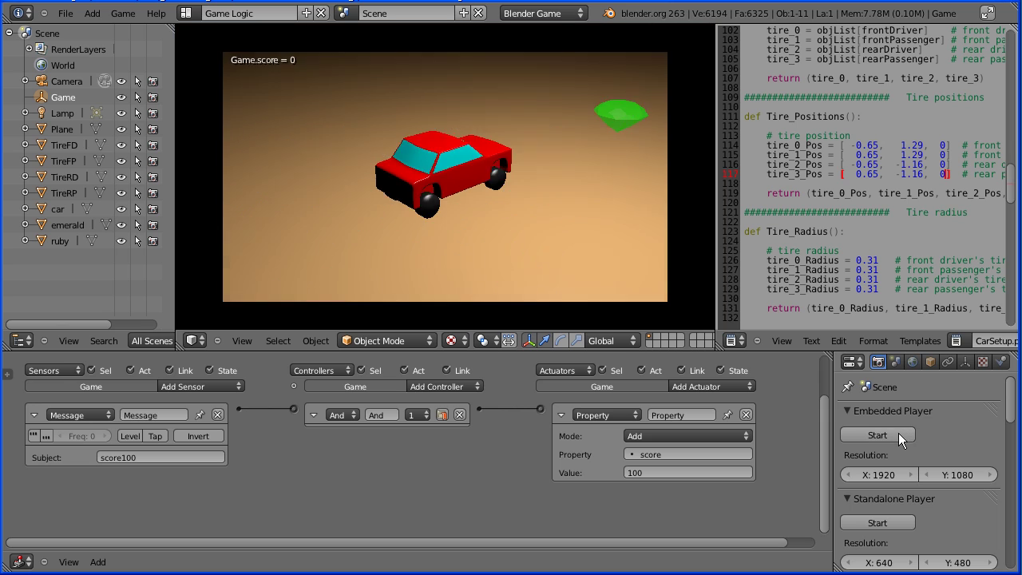
{"action": "key", "text": "Up"}
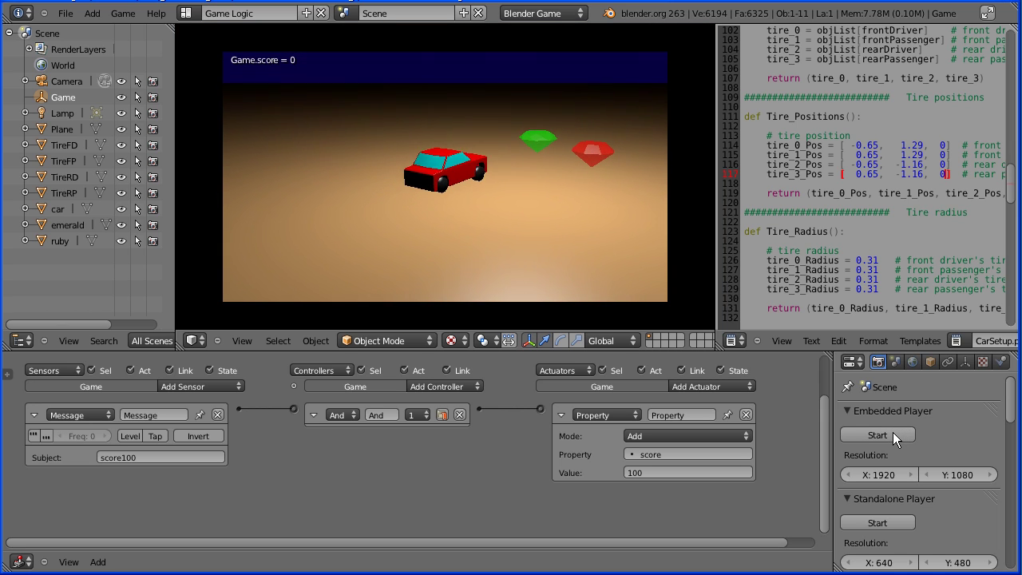
{"action": "key", "text": "Up"}
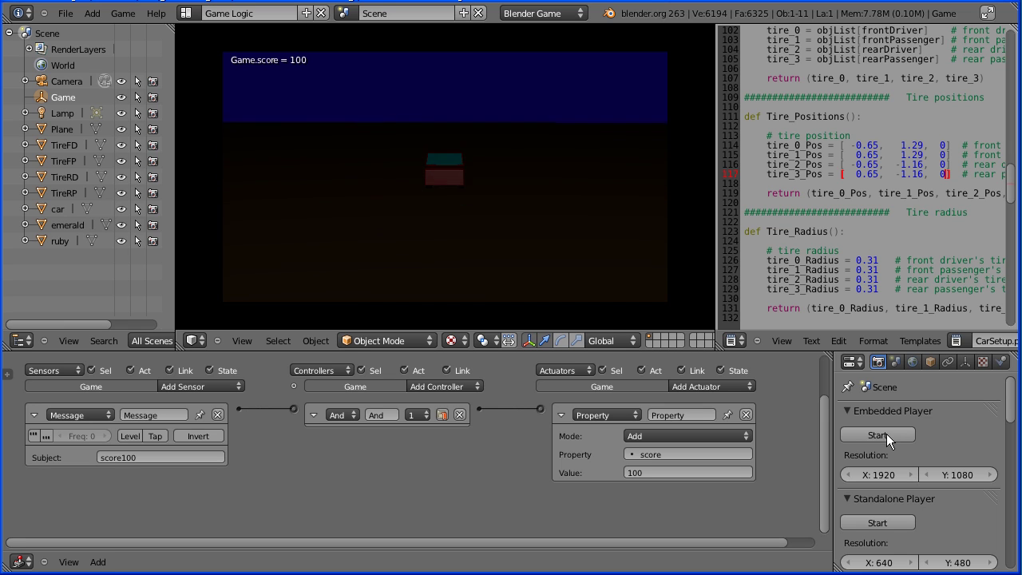
{"action": "key", "text": "Escape"}
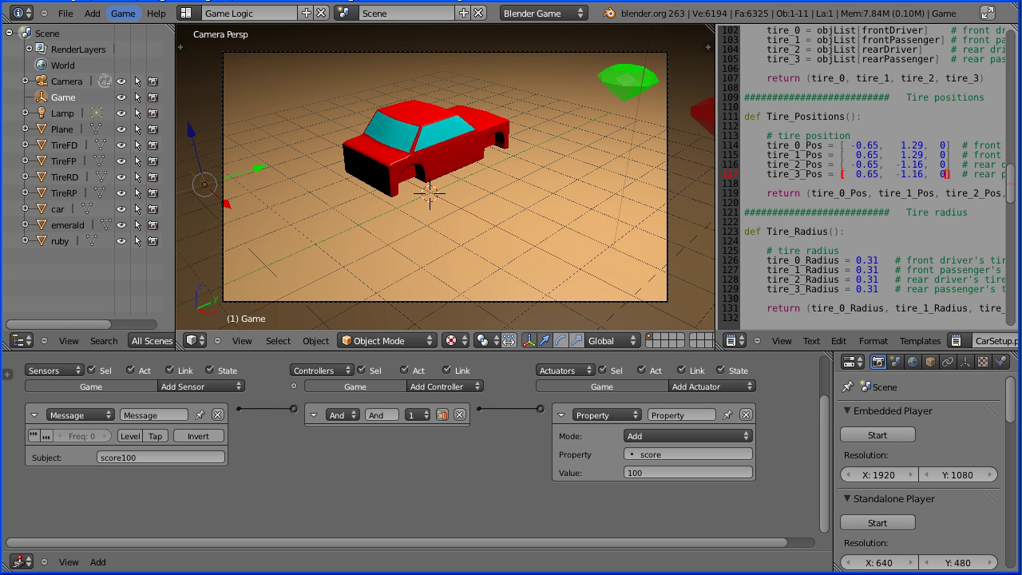
- Copy the emerald's Near sensor, And controller and score100 Message actuators onto the ruby with Copy Logic Bricks
{"action": "right_click", "coordinate": [703, 116]}
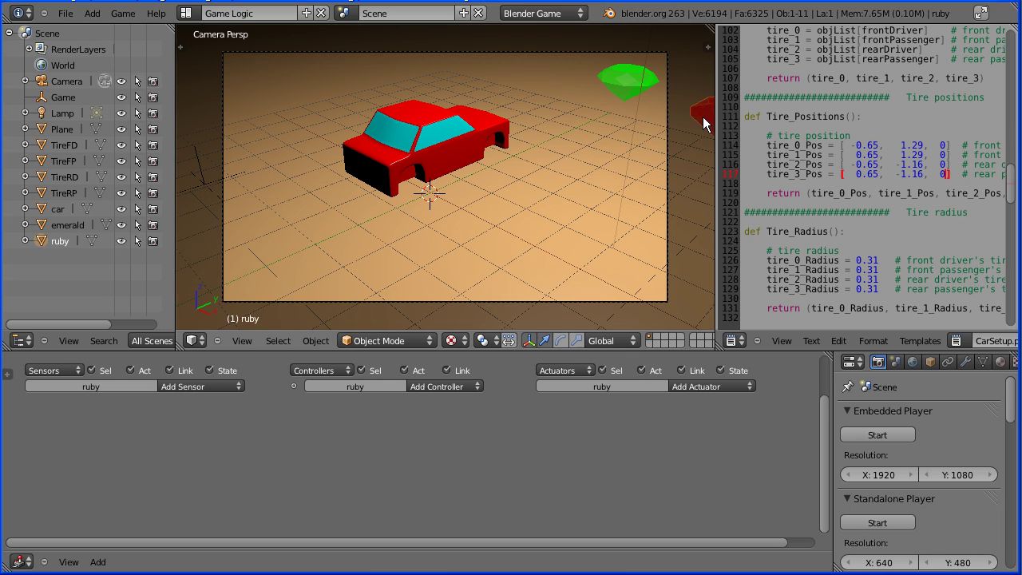
{"action": "right_click", "coordinate": [628, 83]}
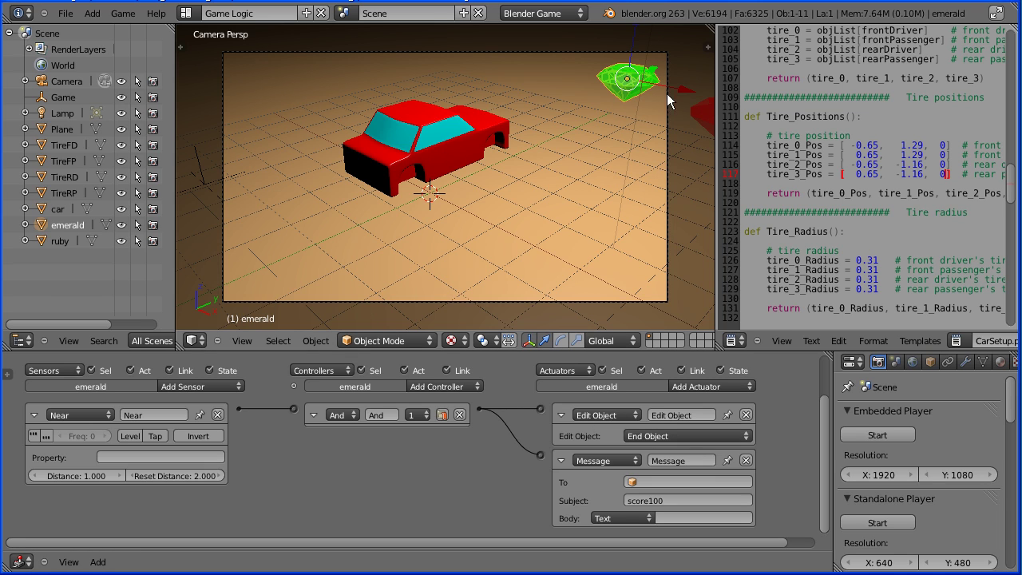
{"action": "right_click", "coordinate": [705, 115]}
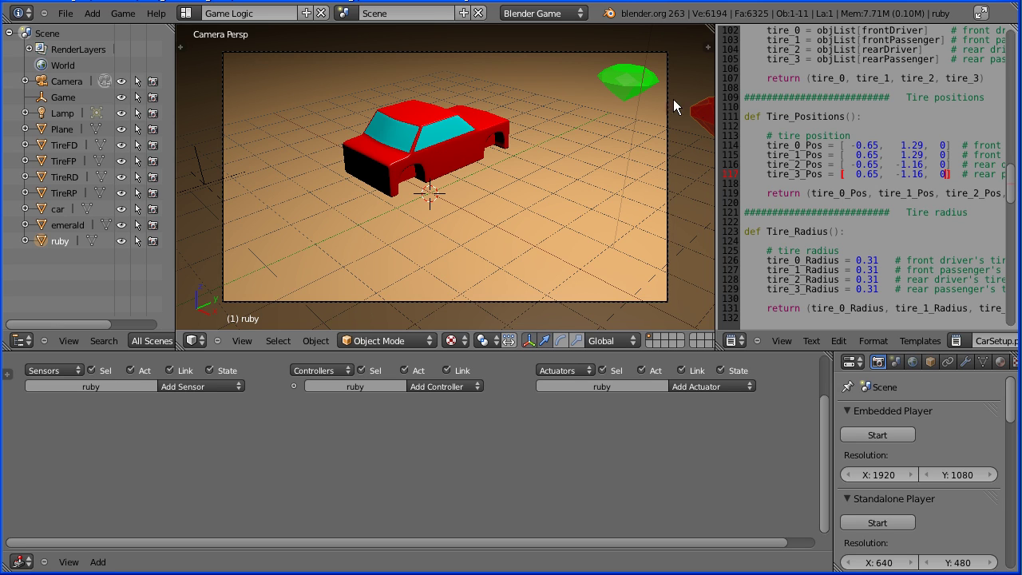
{"action": "right_click", "coordinate": [625, 85]}
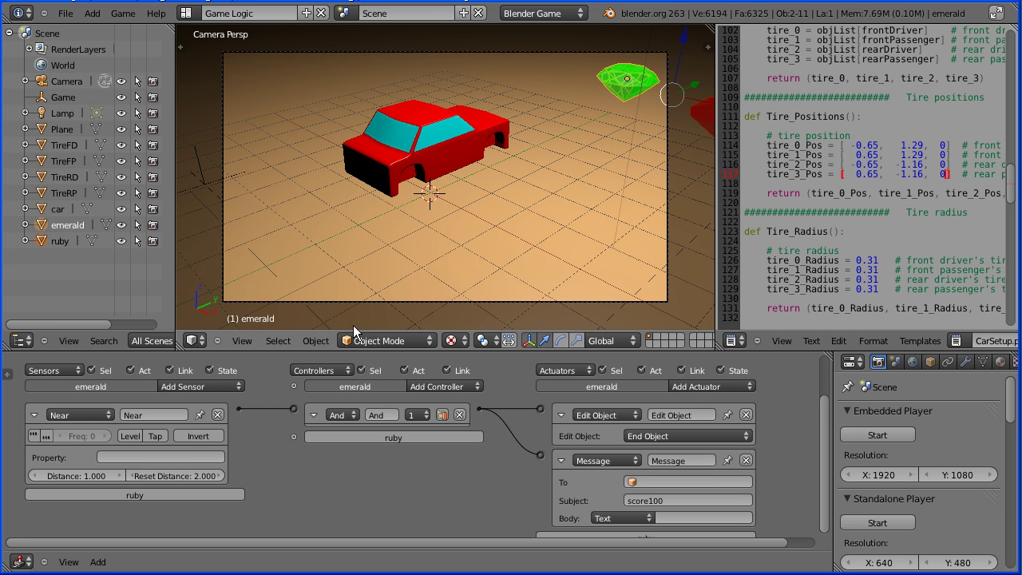
{"action": "left_click", "coordinate": [320, 342]}
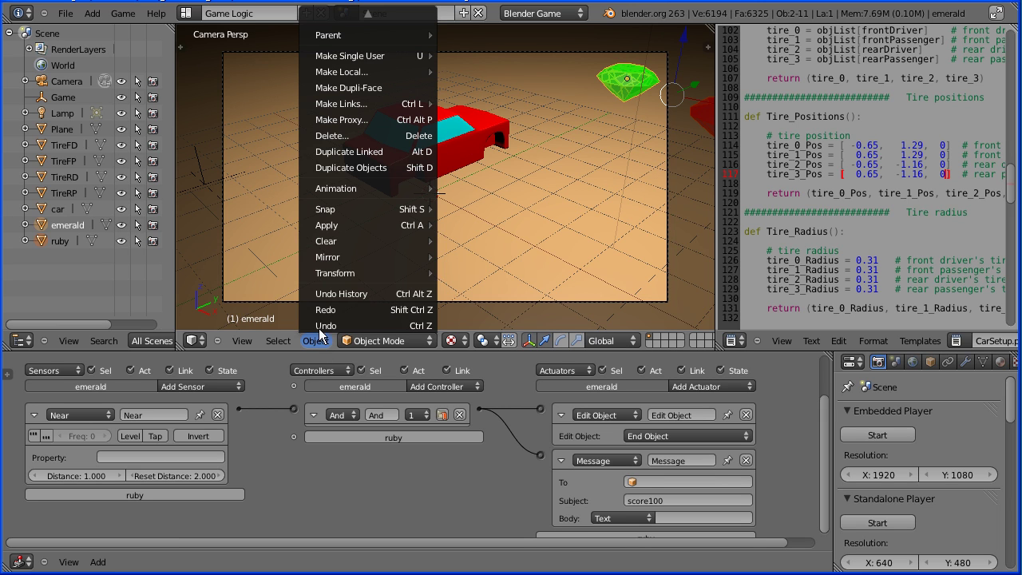
{"action": "mouse_move", "coordinate": [367, 25]}
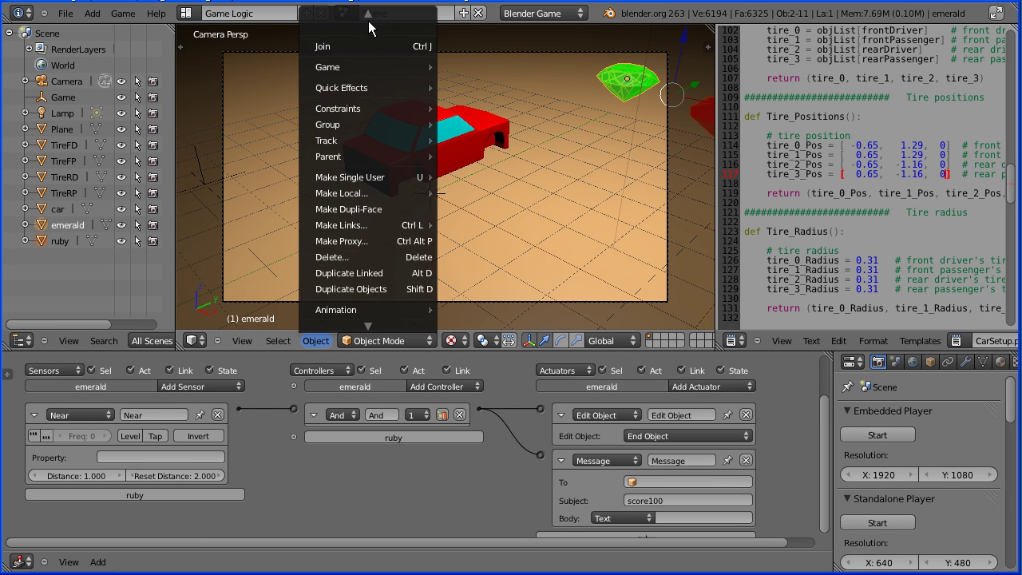
{"action": "mouse_move", "coordinate": [363, 67]}
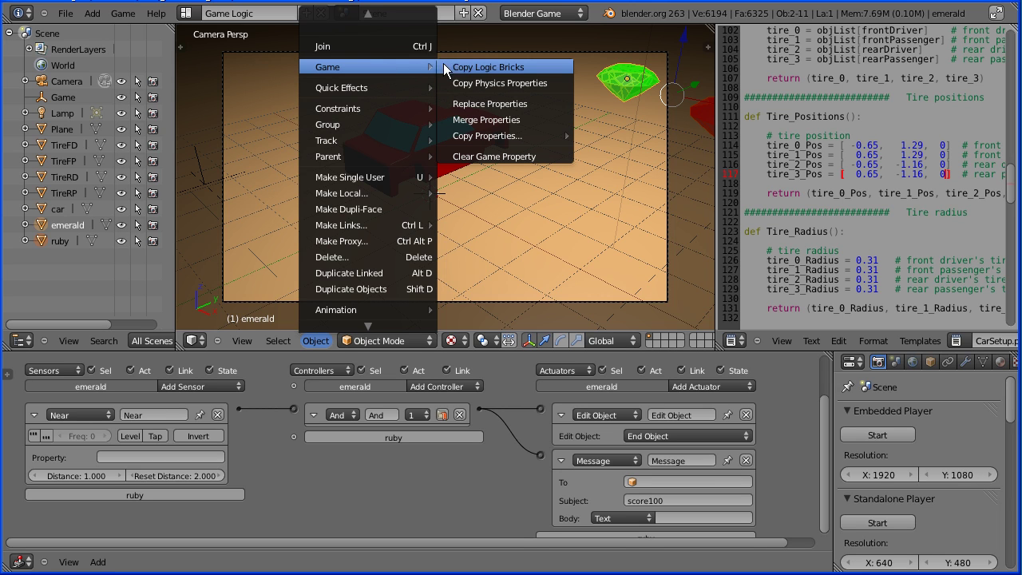
{"action": "left_click", "coordinate": [552, 70]}
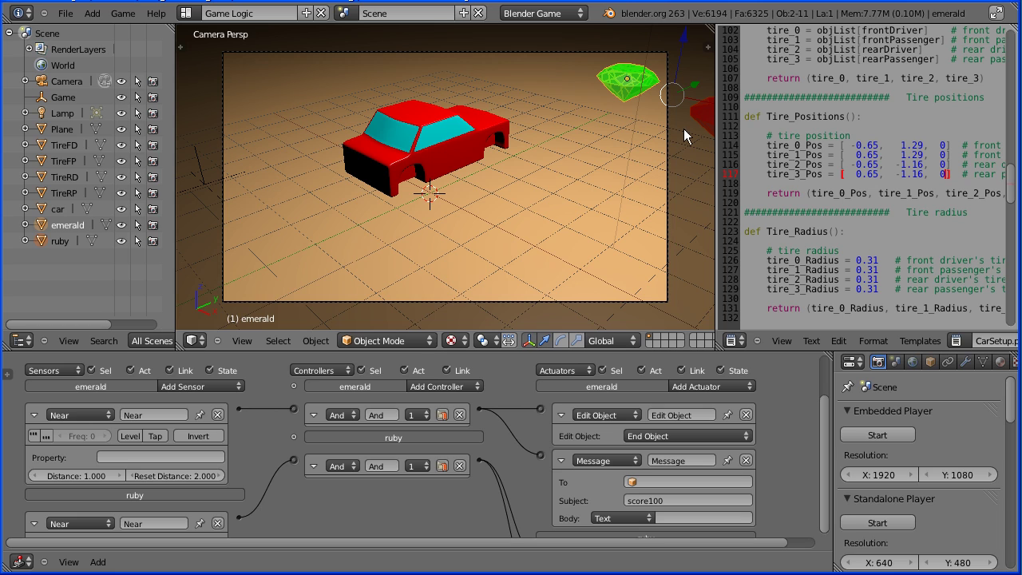
{"action": "right_click", "coordinate": [704, 113]}
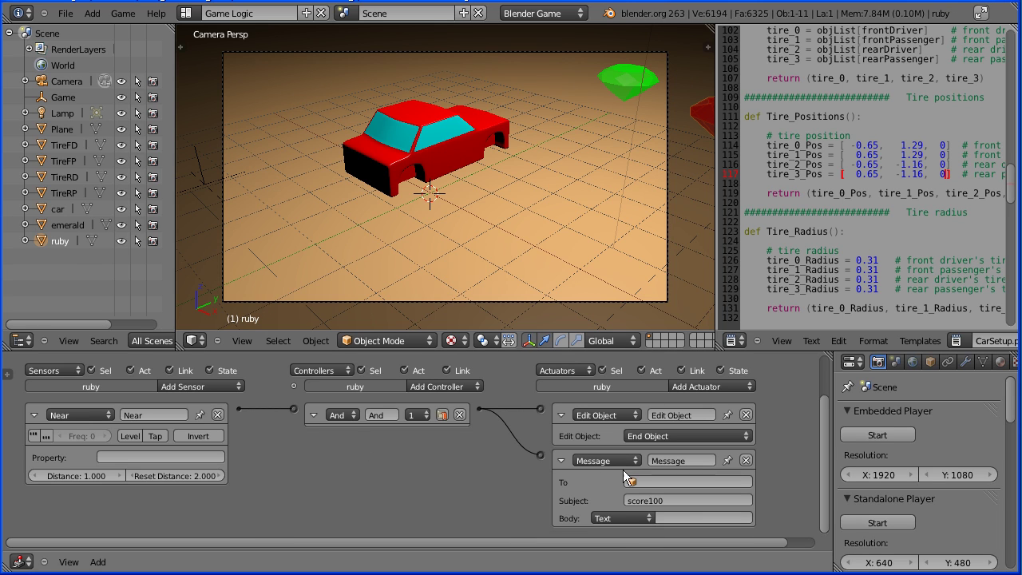
- Change the ruby's Message actuator subject from score100 to score10, then select the Game empty
{"action": "left_click", "coordinate": [677, 500]}
{"action": "key", "text": "End"}
{"action": "key", "text": "BackSpace"}
{"action": "key", "text": "Return"}
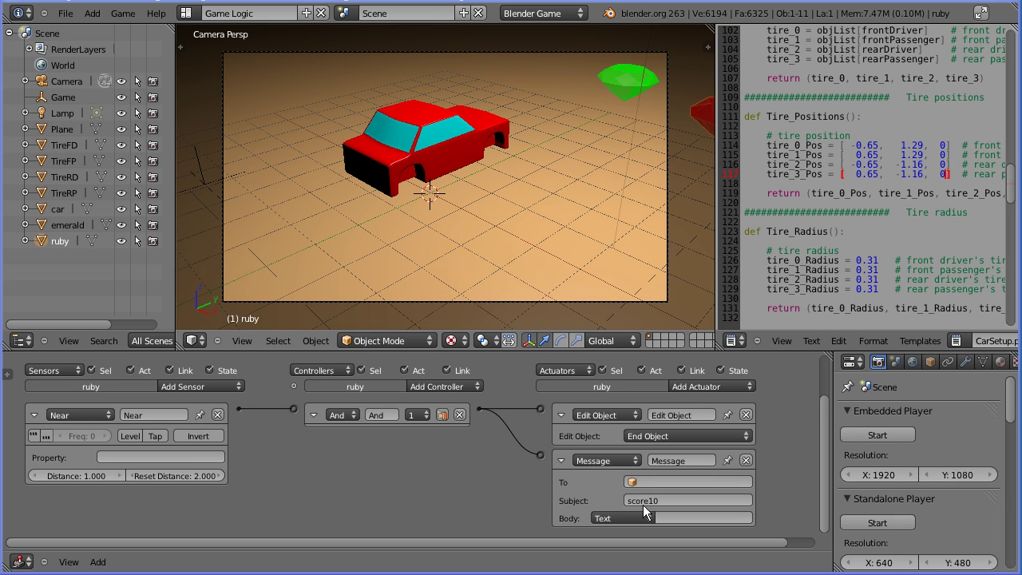
{"action": "right_click", "coordinate": [203, 184]}
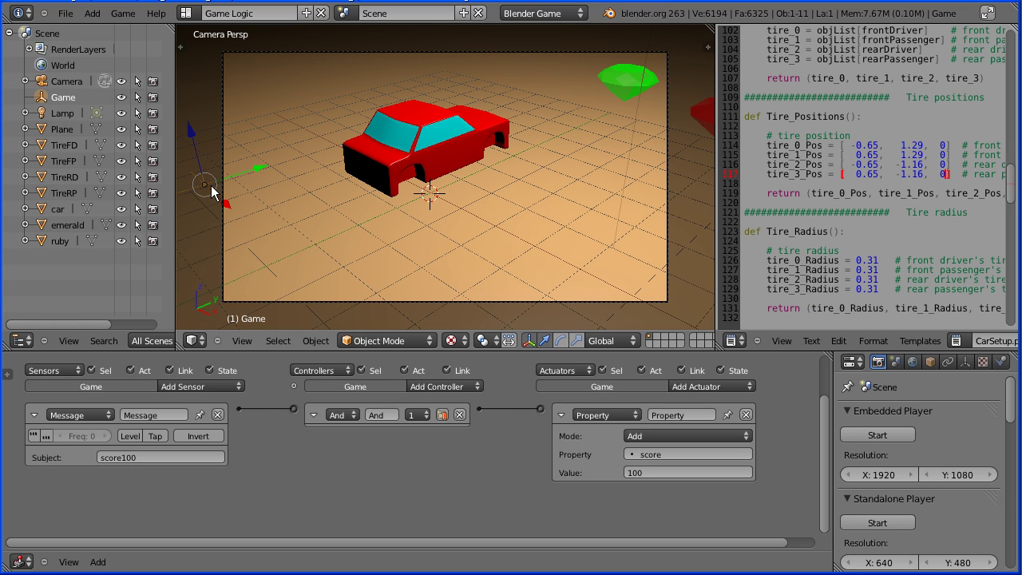
- Add a second Message sensor with subject score10 and a second Property actuator to Game
{"action": "left_click", "coordinate": [207, 388]}
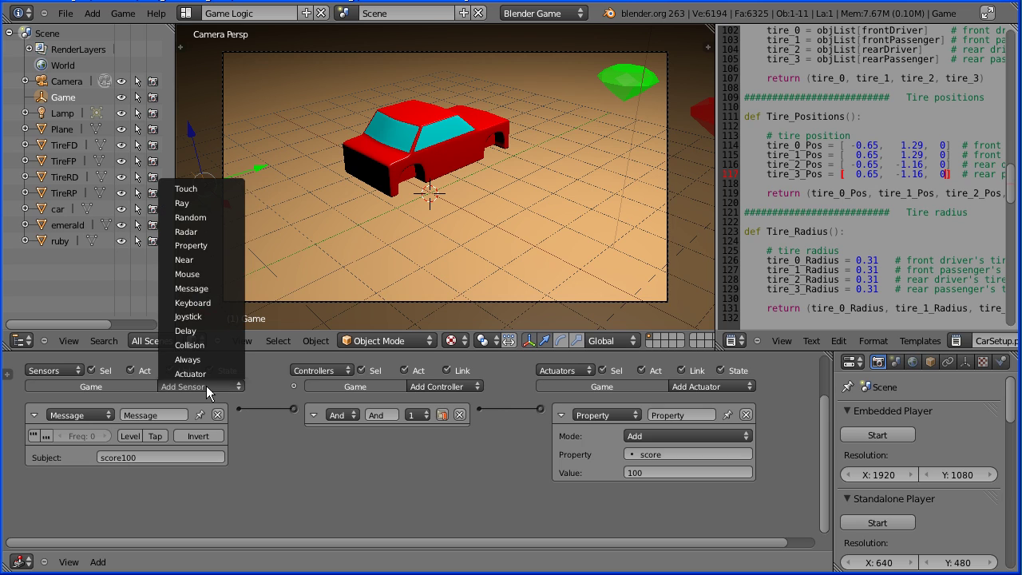
{"action": "left_click", "coordinate": [216, 286]}
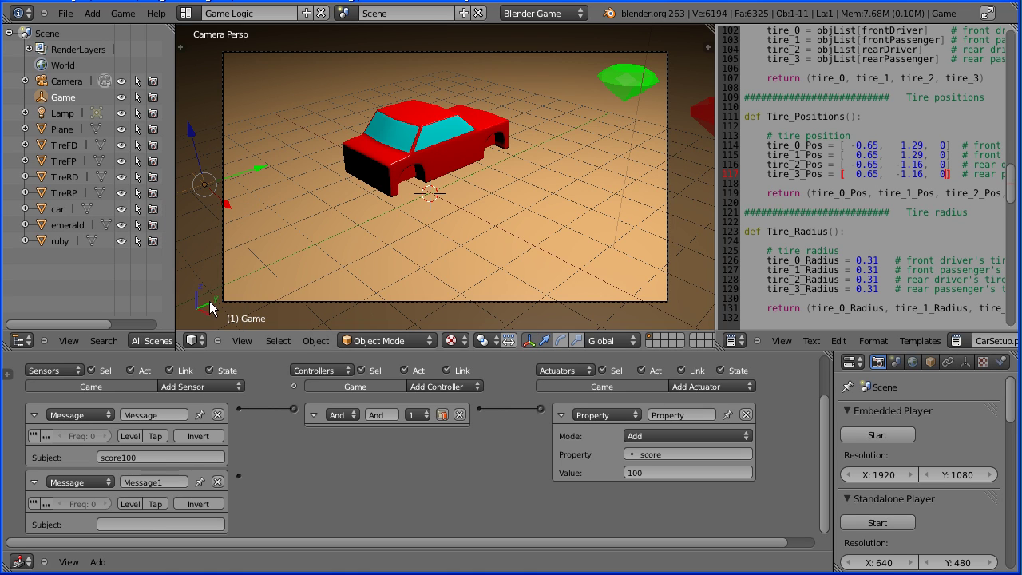
{"action": "left_click", "coordinate": [141, 524]}
{"action": "type", "text": "sc"}
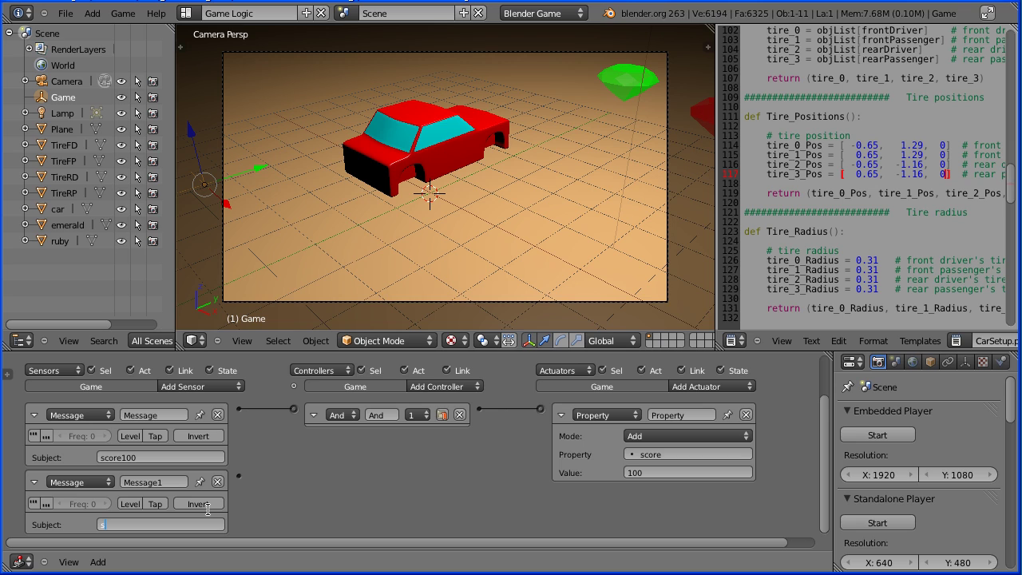
{"action": "type", "text": "ore10"}
{"action": "key", "text": "Return"}
{"action": "left_click", "coordinate": [707, 386]}
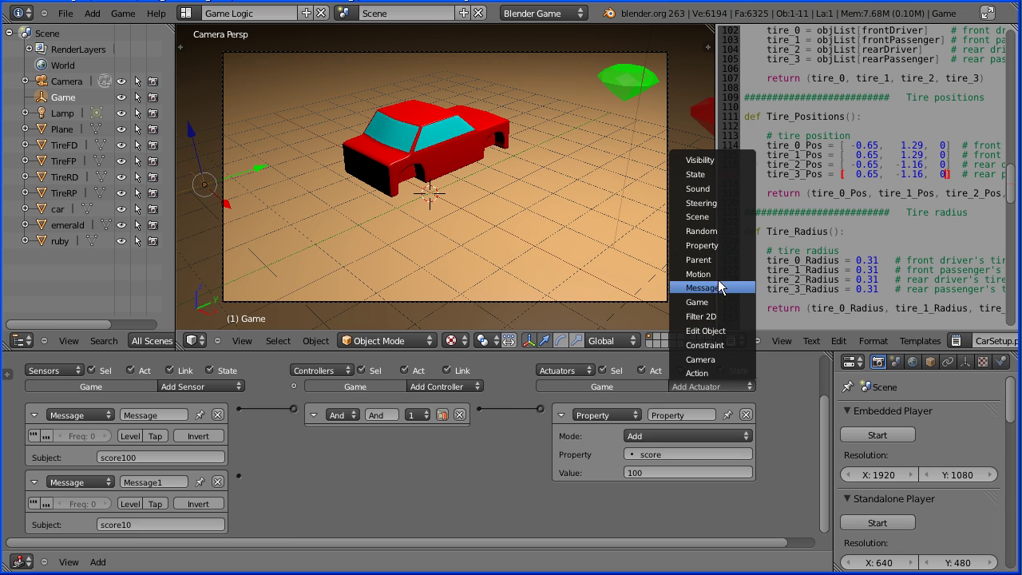
{"action": "left_click", "coordinate": [717, 246]}
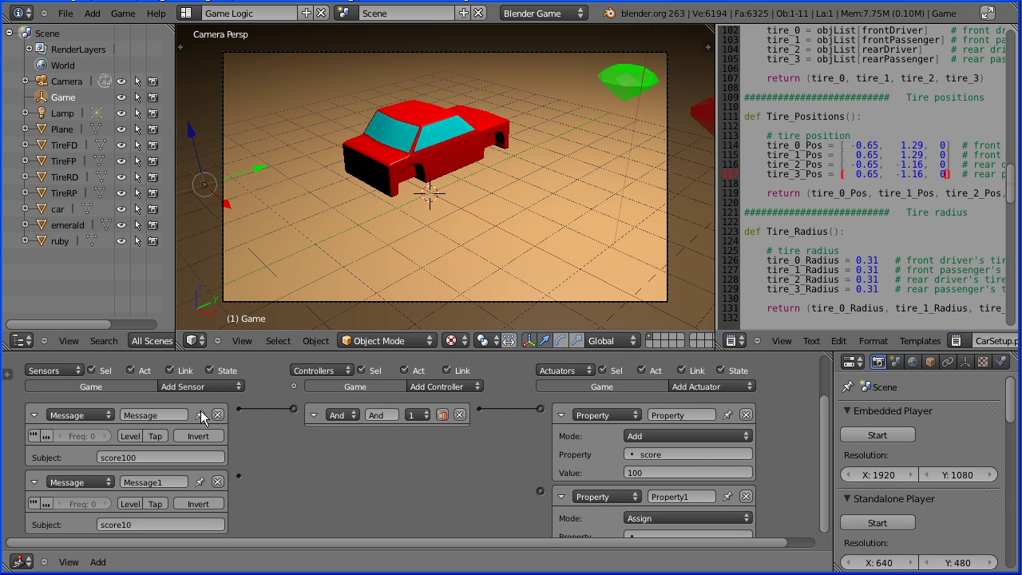
- Rename the original message sensor to score100 and the original property actuator to add100
{"action": "left_click", "coordinate": [157, 414]}
{"action": "type", "text": "score100"}
{"action": "key", "text": "Return"}
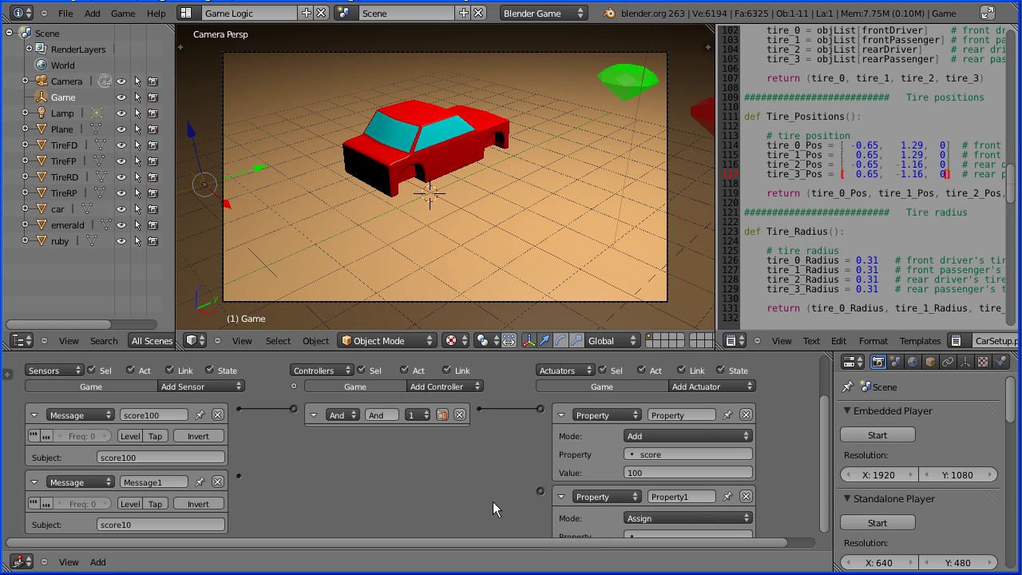
{"action": "left_click", "coordinate": [692, 413]}
{"action": "type", "text": "add100"}
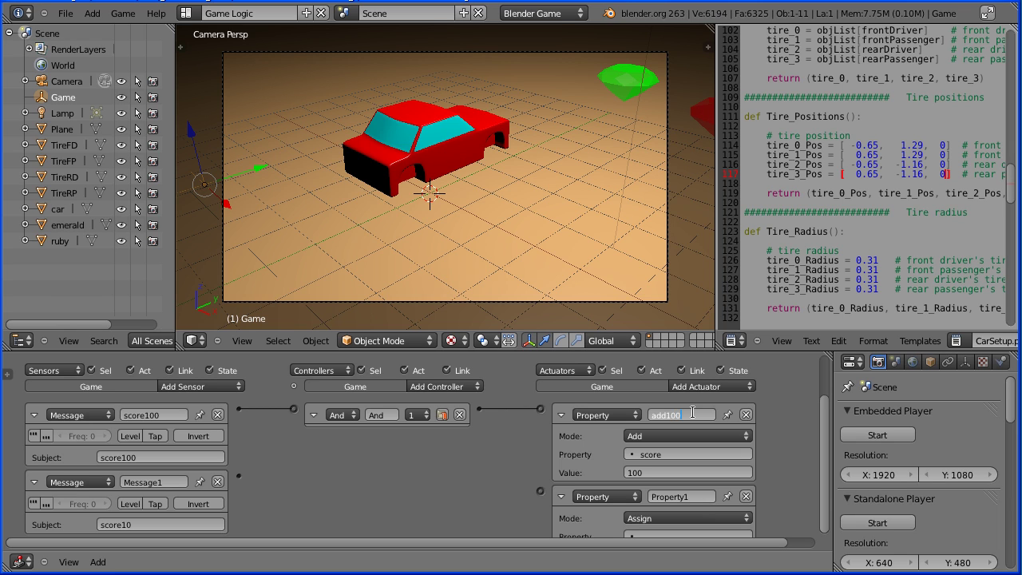
{"action": "key", "text": "Return"}
{"action": "left_click", "coordinate": [561, 415]}
- Set the new Property actuator to add 10 to the score property
{"action": "left_click", "coordinate": [313, 414]}
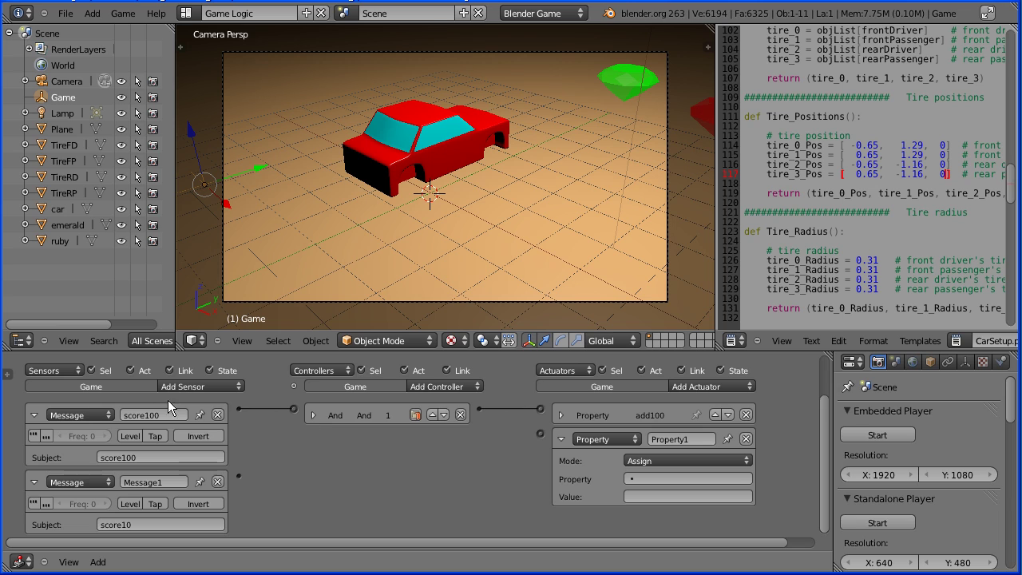
{"action": "left_click", "coordinate": [34, 414]}
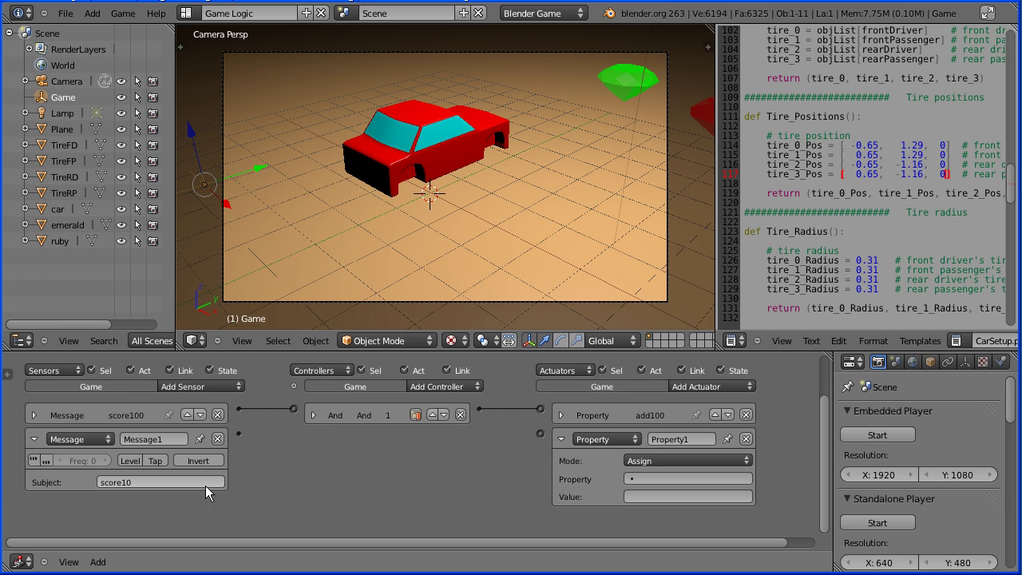
{"action": "left_click", "coordinate": [661, 477]}
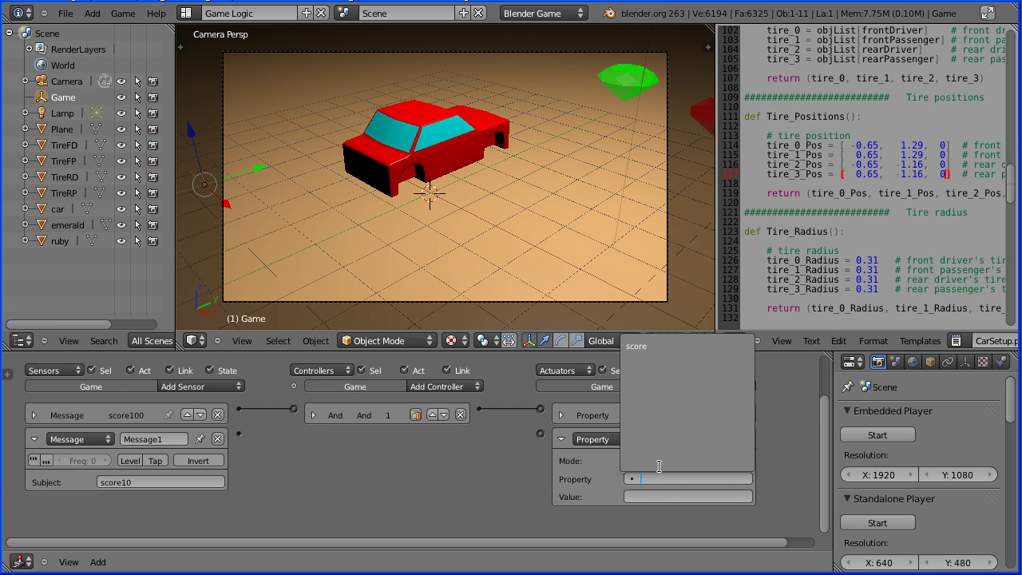
{"action": "left_click", "coordinate": [662, 348]}
{"action": "left_click", "coordinate": [692, 461]}
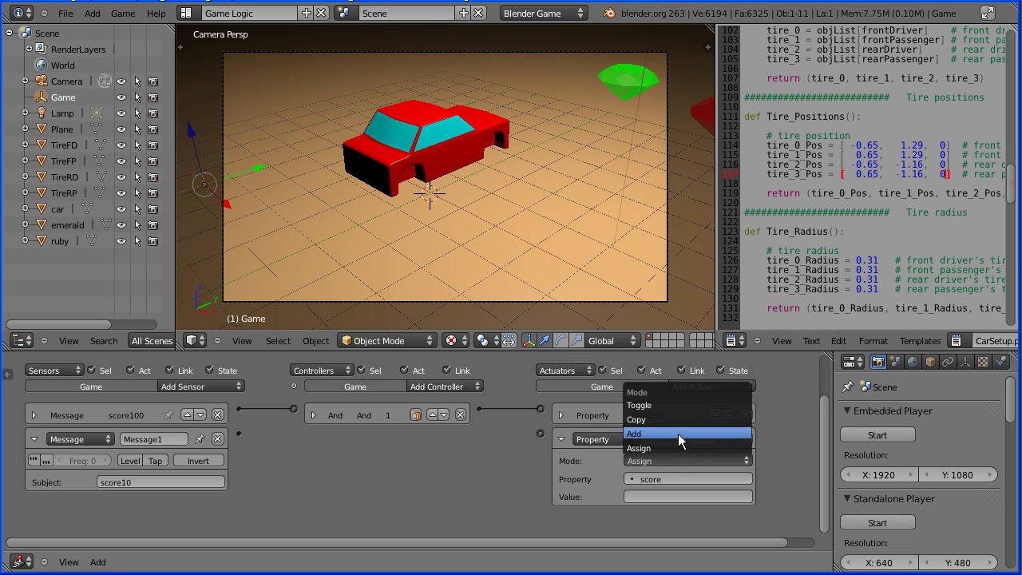
{"action": "left_click", "coordinate": [678, 433]}
{"action": "left_click", "coordinate": [647, 495]}
{"action": "type", "text": "10"}
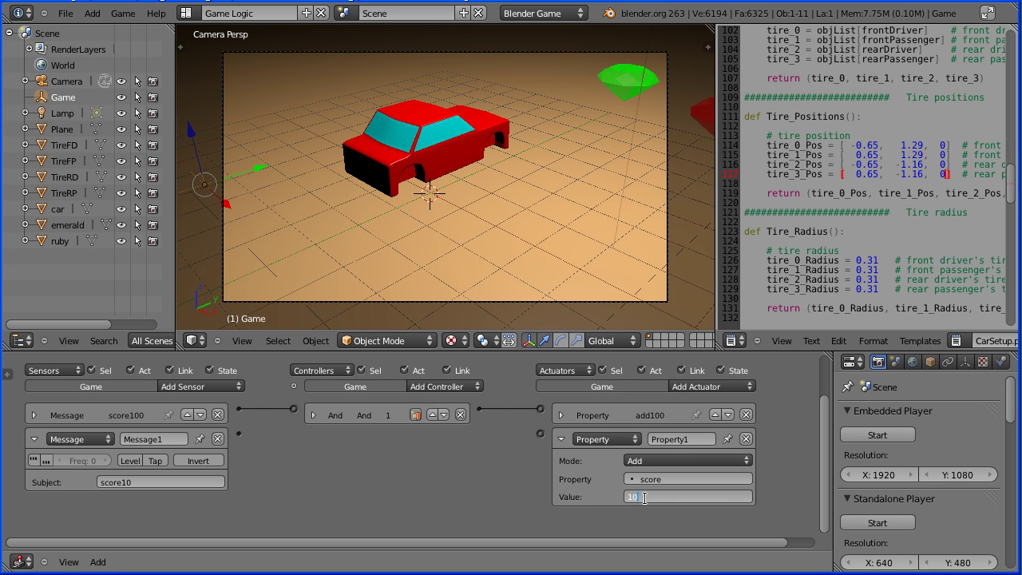
{"action": "key", "text": "Return"}
- Add an And controller and wire the score10 sensor through it to the add-10 actuator
{"action": "left_click", "coordinate": [456, 388]}
{"action": "left_click", "coordinate": [435, 400]}
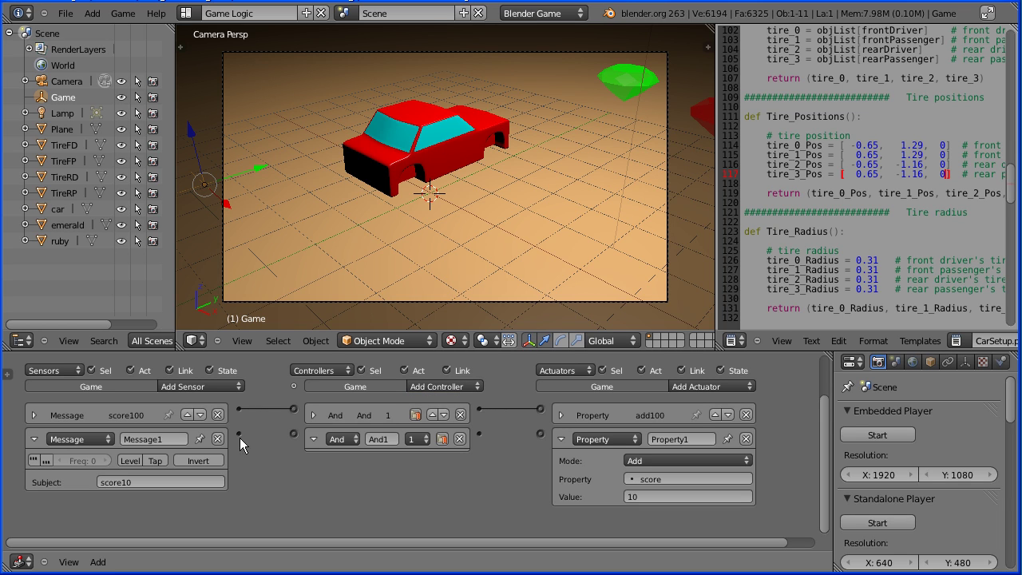
{"action": "left_click_drag", "start_coordinate": [292, 434], "coordinate": [294, 433]}
{"action": "left_click_drag", "start_coordinate": [499, 432], "coordinate": [540, 432]}
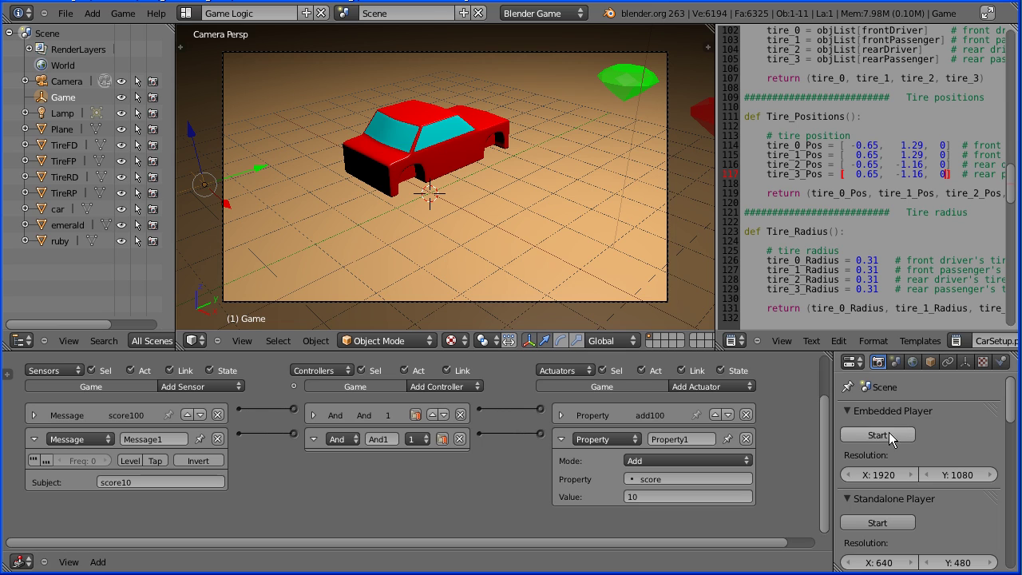
{"action": "left_click", "coordinate": [878, 435]}
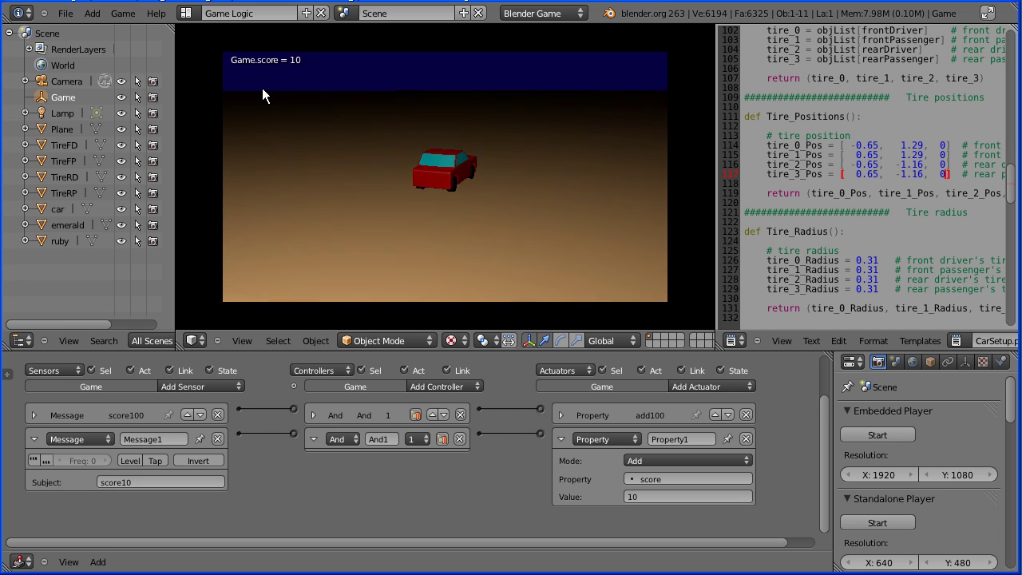
{"action": "key", "text": "Escape"}
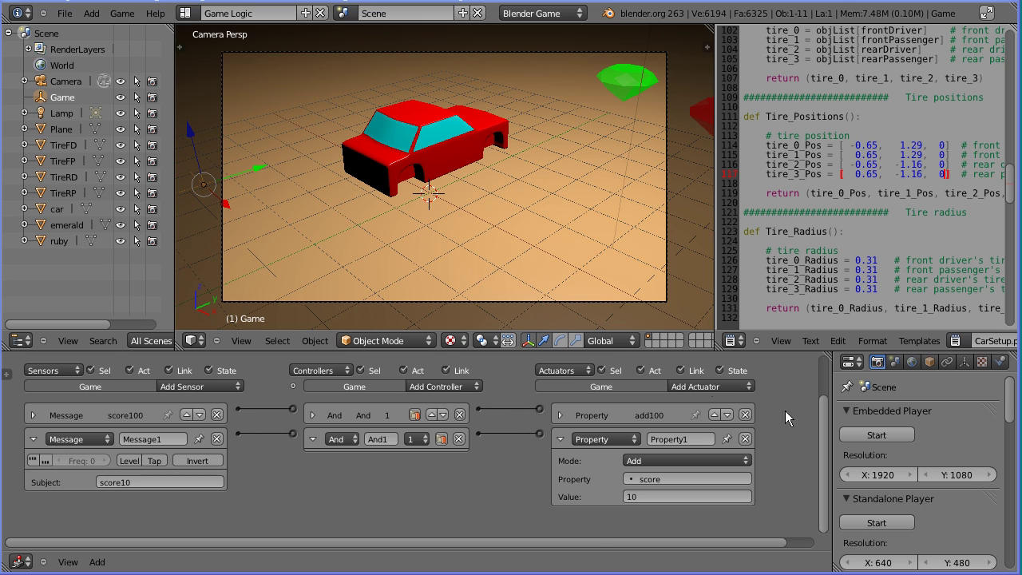
{"action": "left_click", "coordinate": [866, 432]}
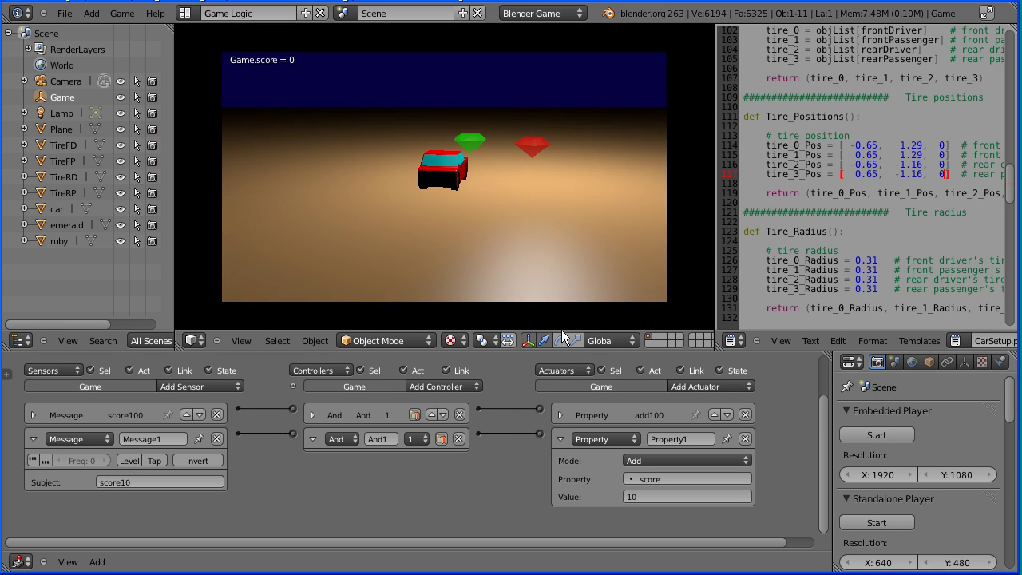
{"action": "key", "text": "Up"}
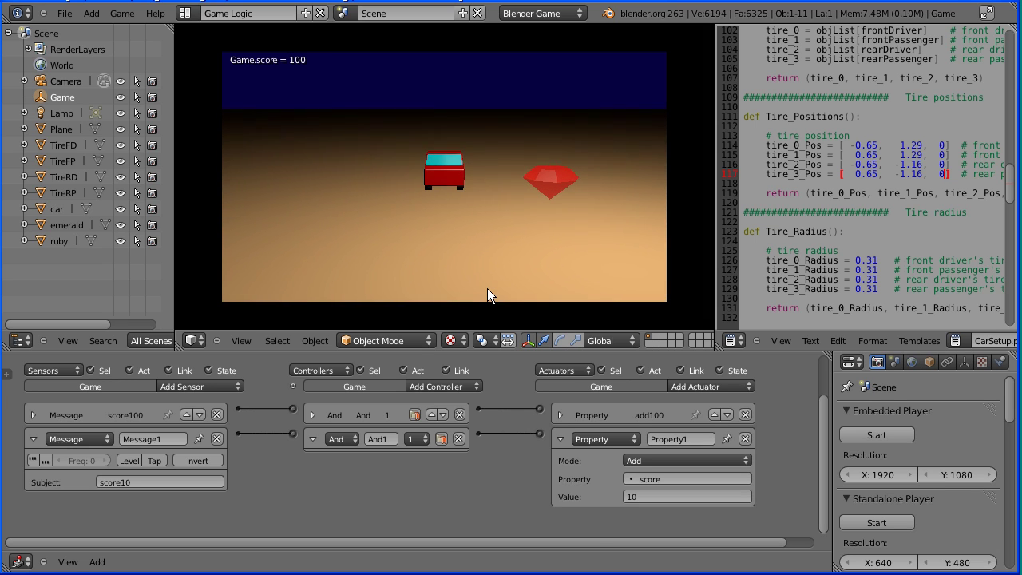
{"action": "key", "text": "Right"}
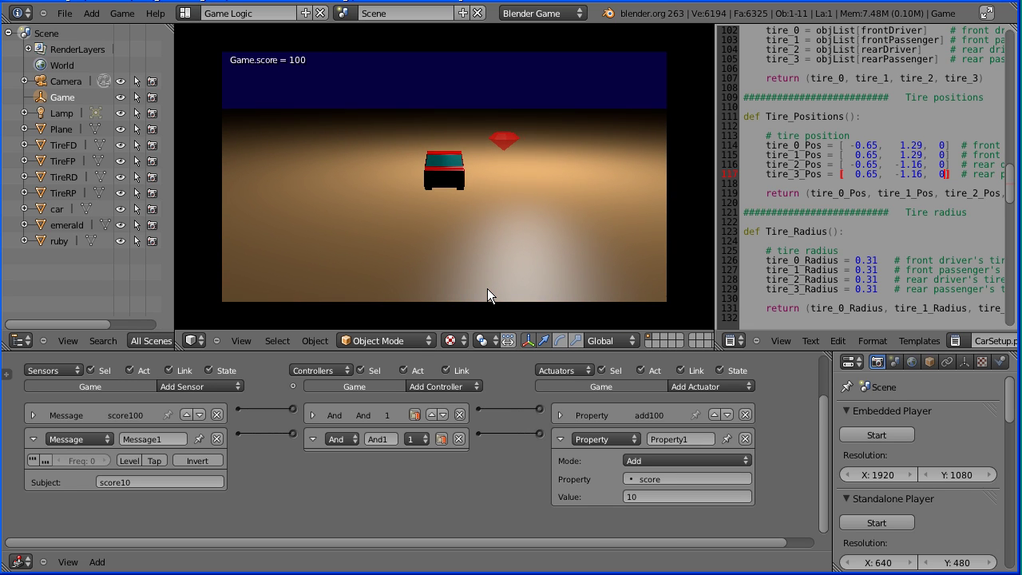
{"action": "key", "text": "Right"}
{"action": "key", "text": "Up"}
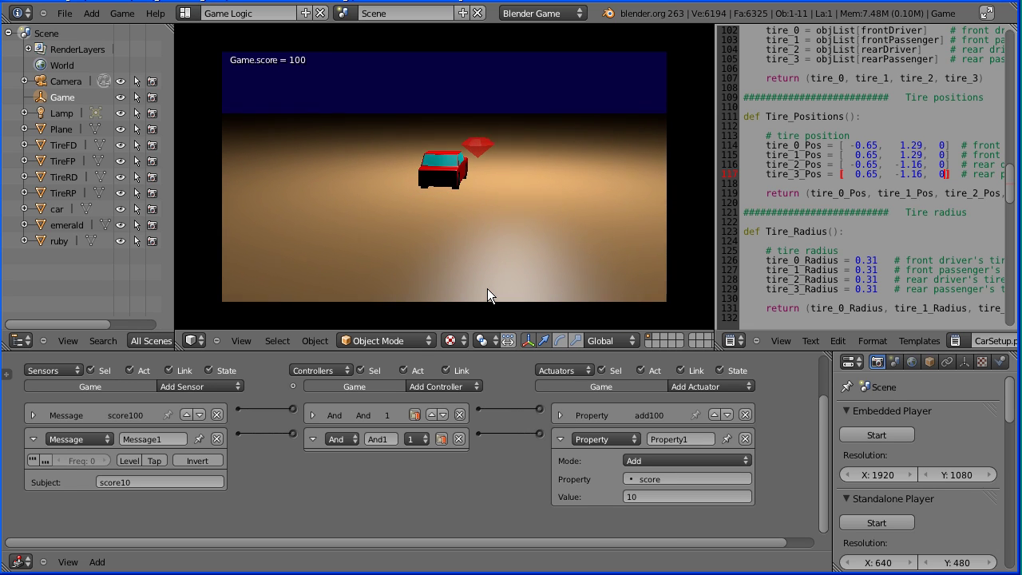
{"action": "key", "text": "Up"}
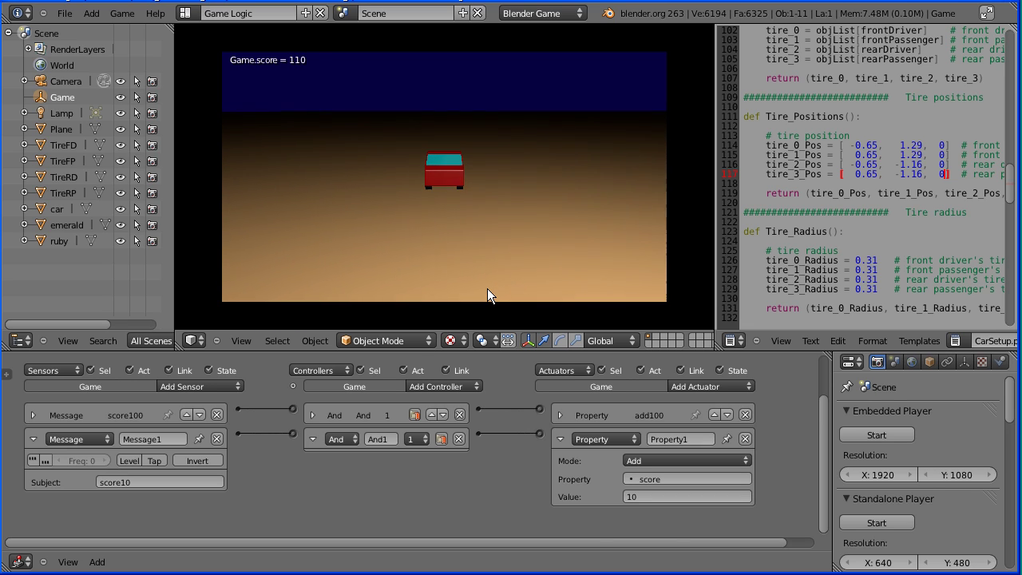
{"action": "key", "text": "Up"}
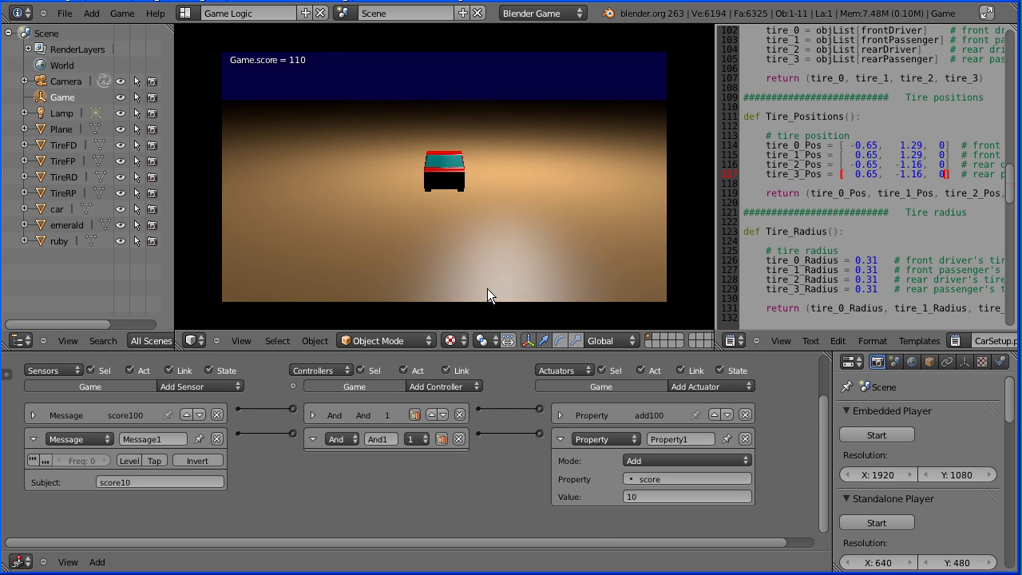
{"action": "key", "text": "Escape"}
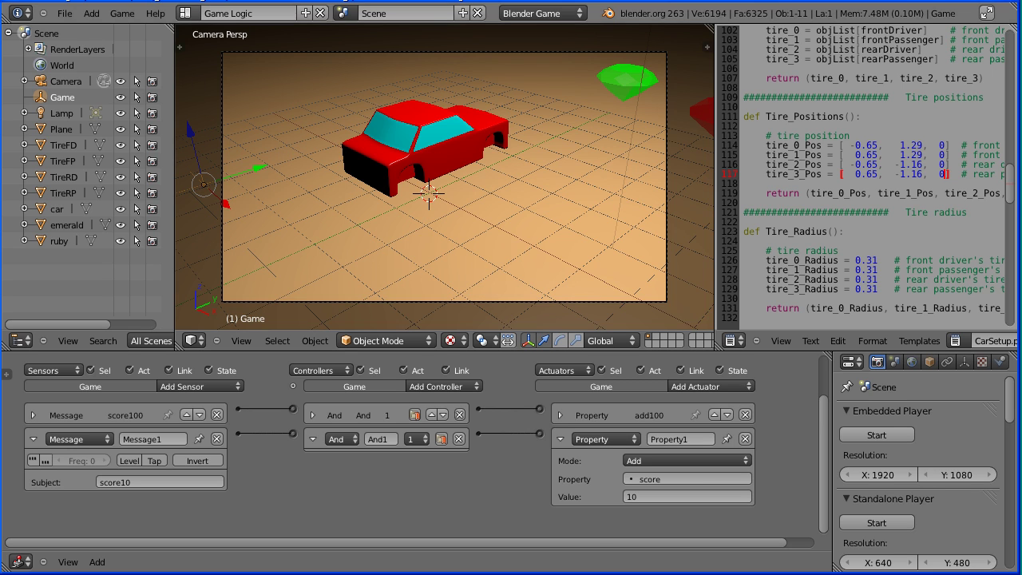